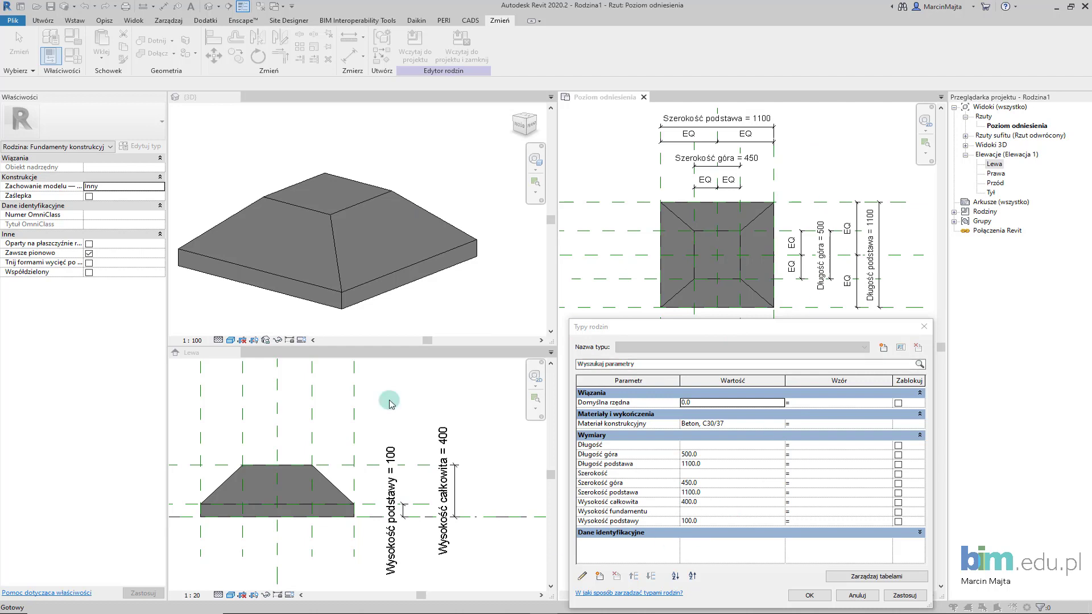
# Confirm the Family Types values: base 1100 × 1100, top 450 × 500, heights 100 and 400.
pyautogui.click(821, 598)
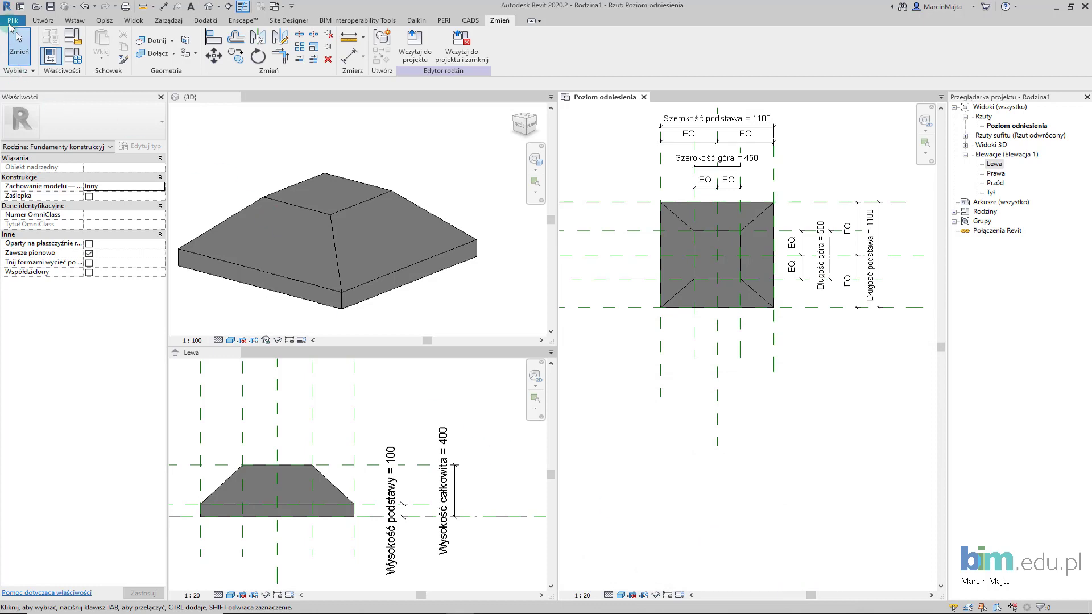
# Create a new family from the Model ogólny (metryczny).rft template.
pyautogui.click(11, 23)
pyautogui.moveTo(34, 60)
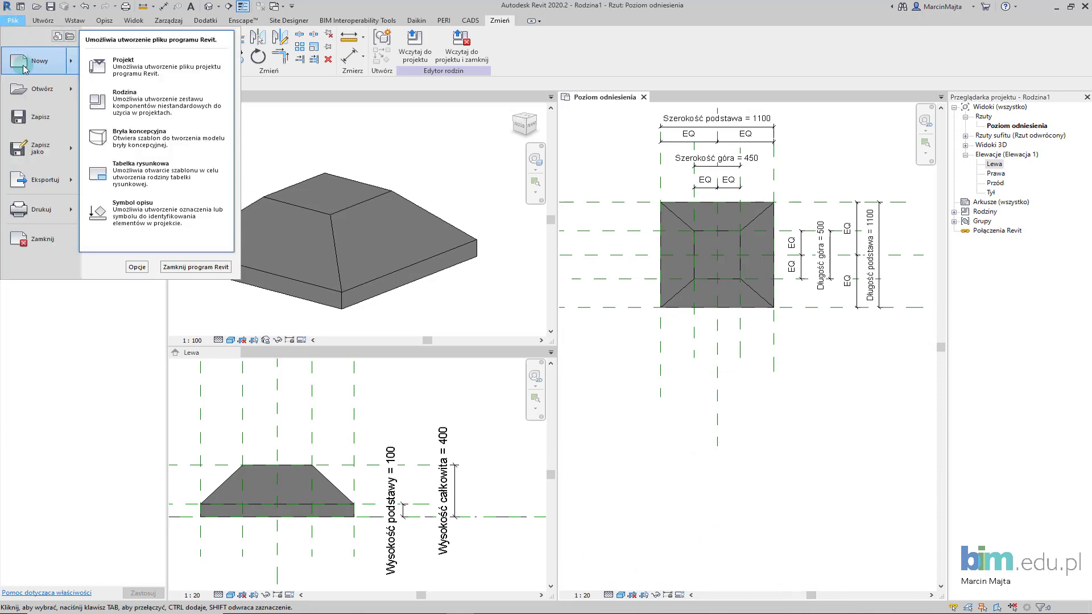
pyautogui.click(151, 101)
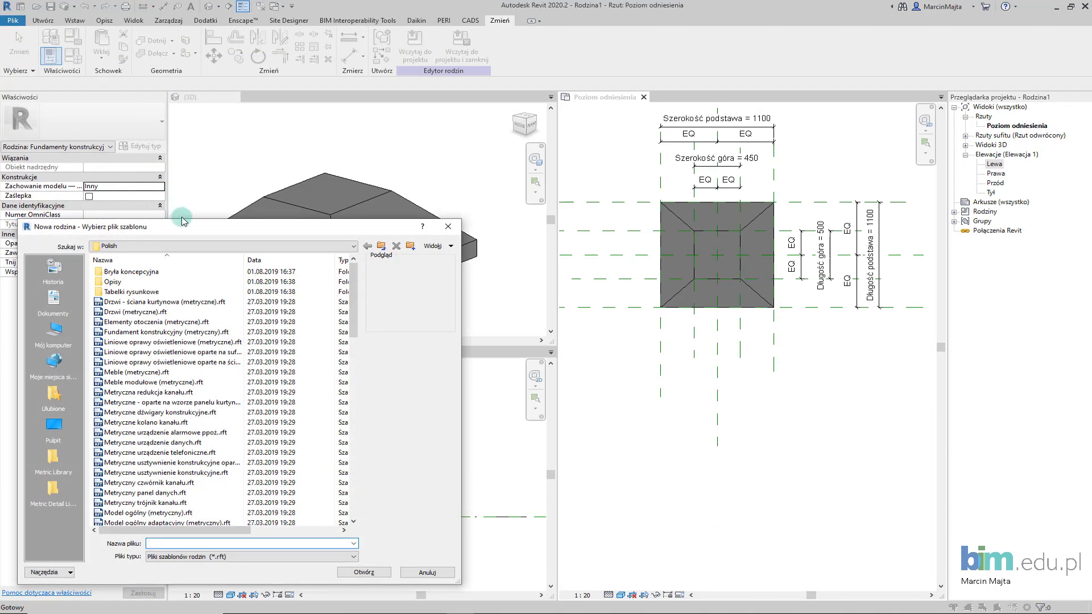
pyautogui.moveTo(234, 219); pyautogui.dragTo(507, 139)
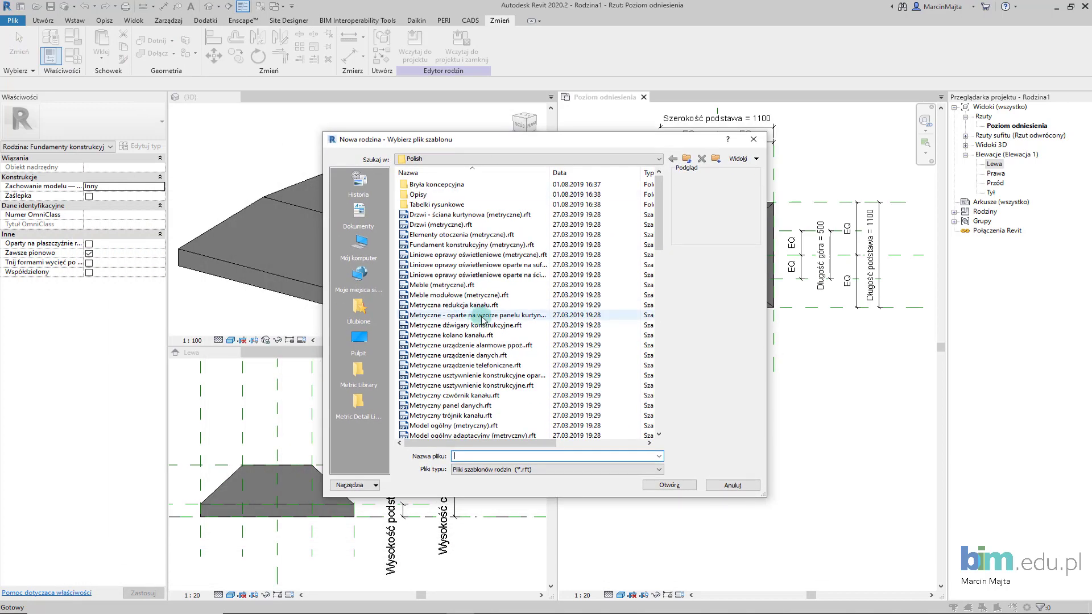
pyautogui.scroll(-2, 482, 318)
pyautogui.click(494, 366)
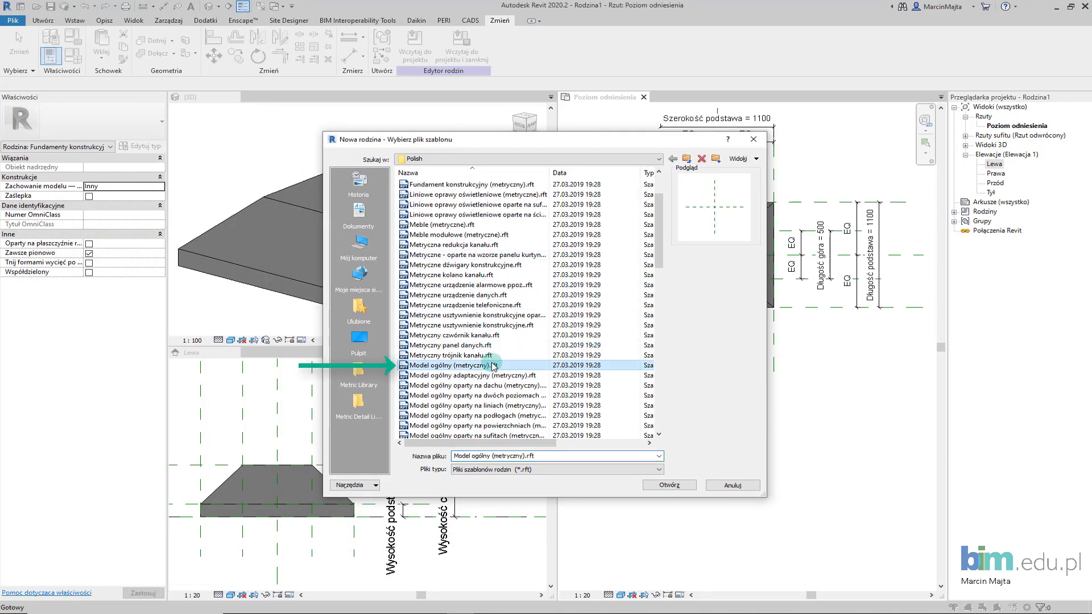
pyautogui.click(673, 486)
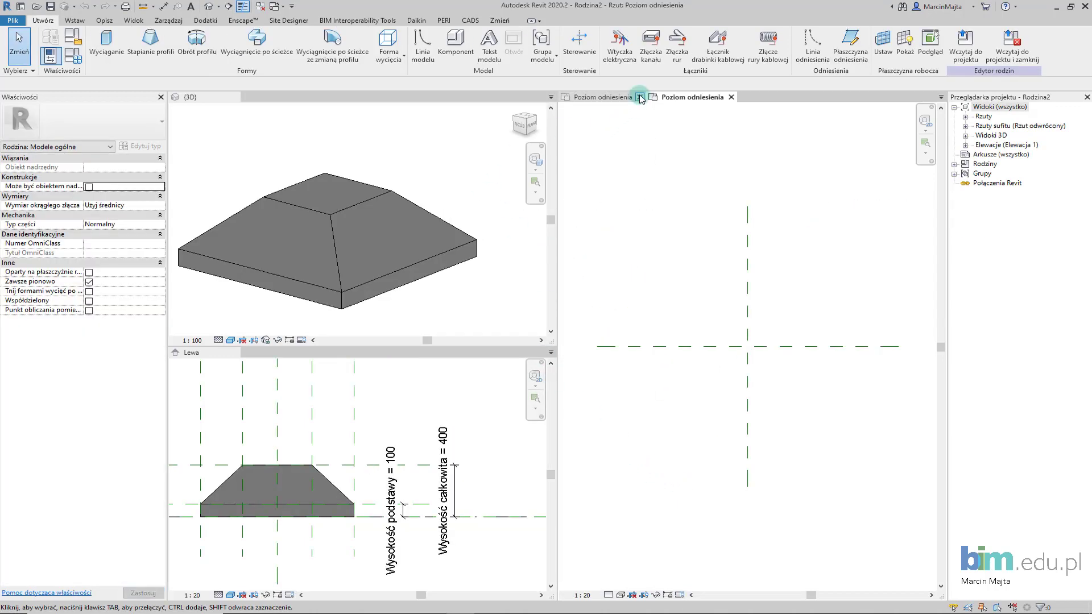
# Close Rodzina1's open views and discard its changes without saving.
pyautogui.click(641, 98)
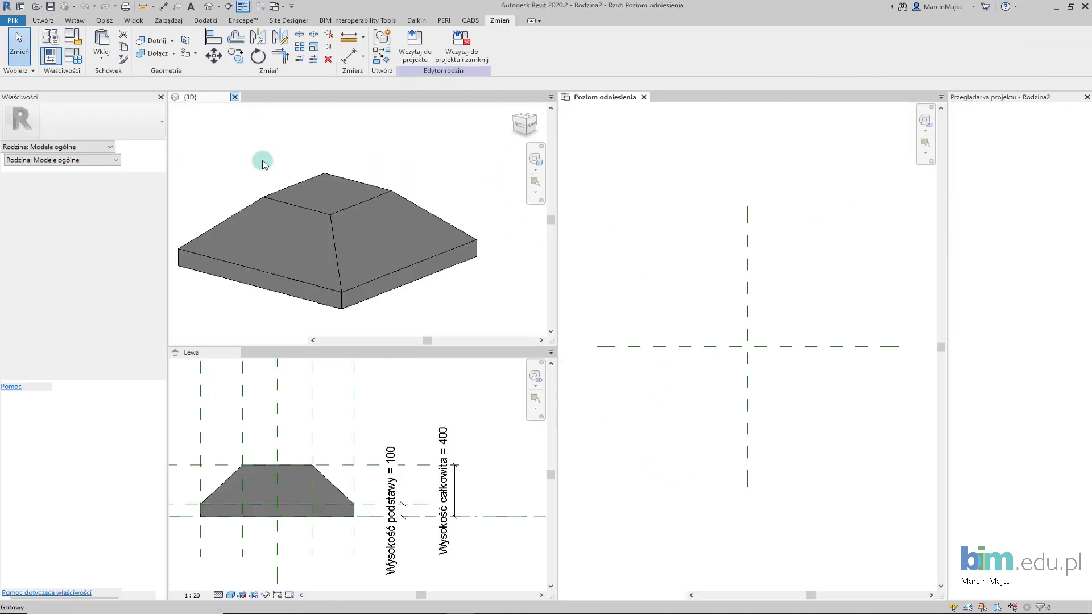
pyautogui.click(234, 96)
pyautogui.click(234, 97)
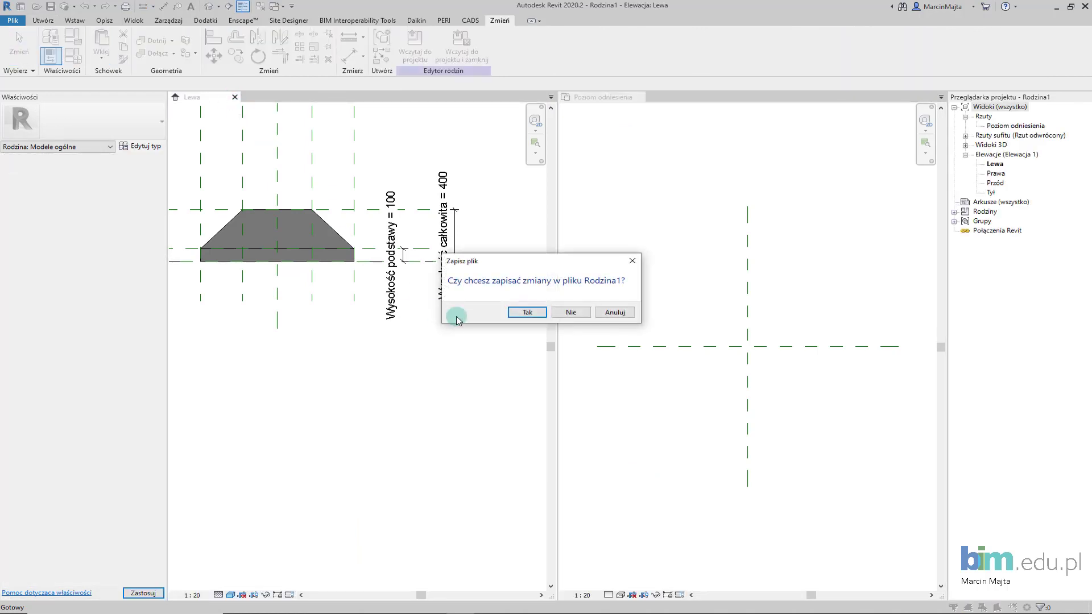
pyautogui.click(563, 318)
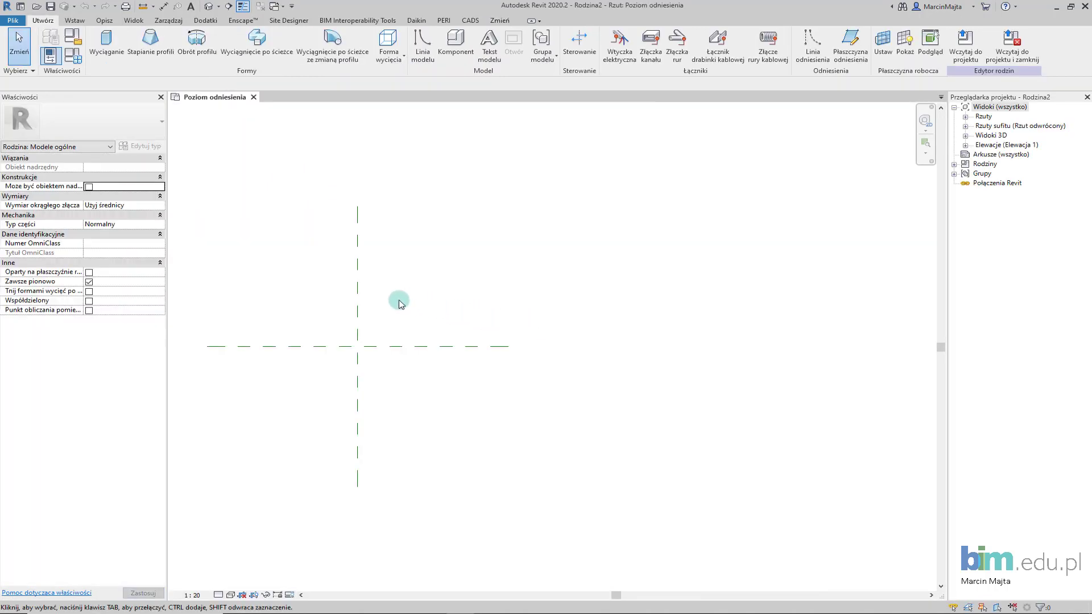
# Set the family category to Fundamenty konstrukcyjne and Zachowanie modelu to Beton.
pyautogui.moveTo(499, 278); pyautogui.dragTo(579, 266, button='middle')
pyautogui.scroll(1, 444, 271)
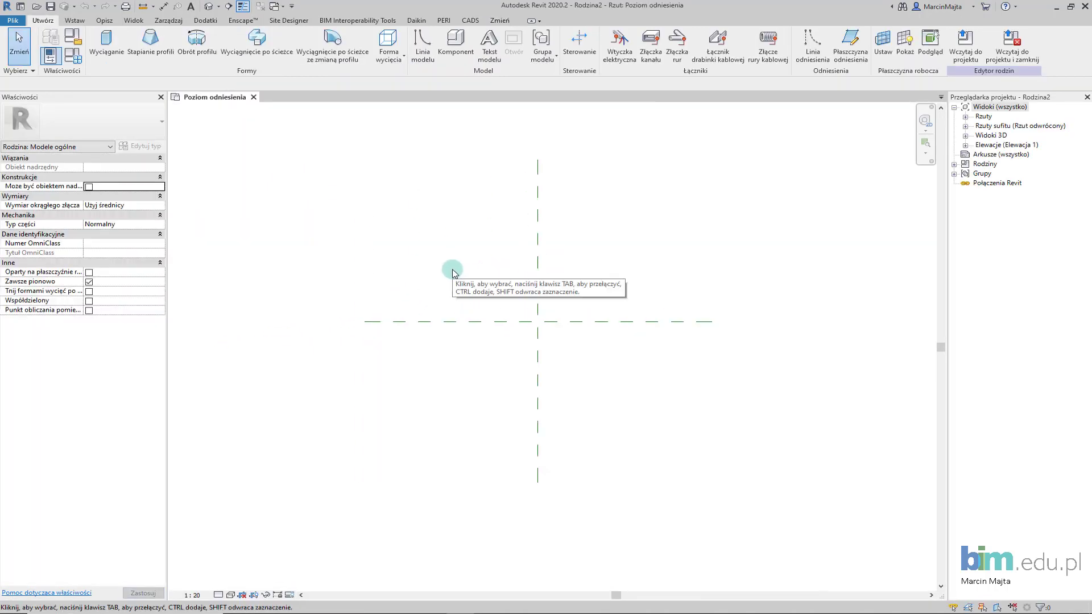
pyautogui.click(73, 41)
pyautogui.click(515, 202)
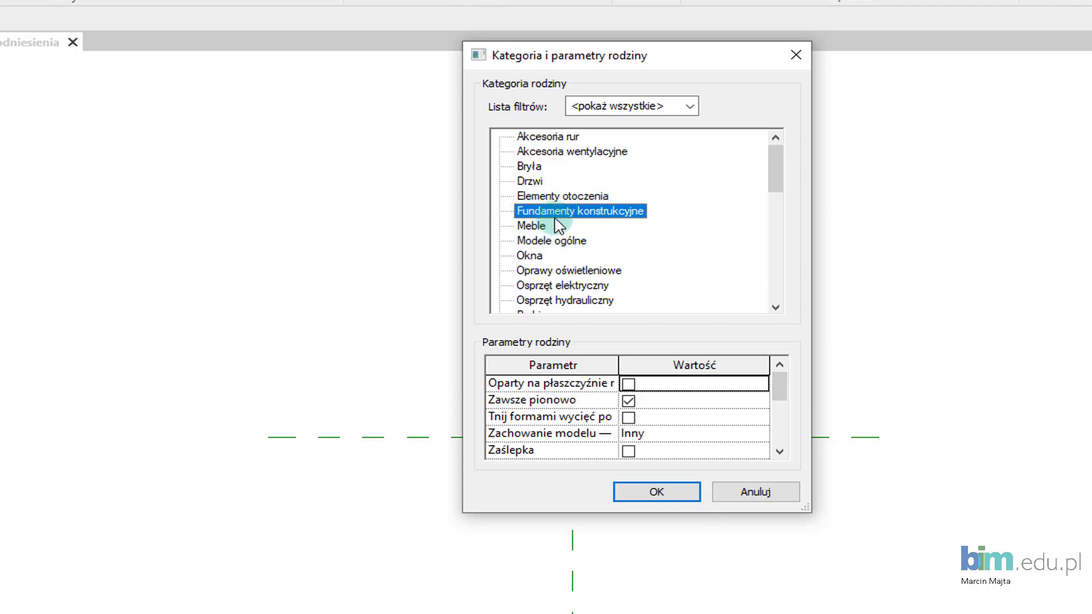
pyautogui.click(756, 435)
pyautogui.click(660, 464)
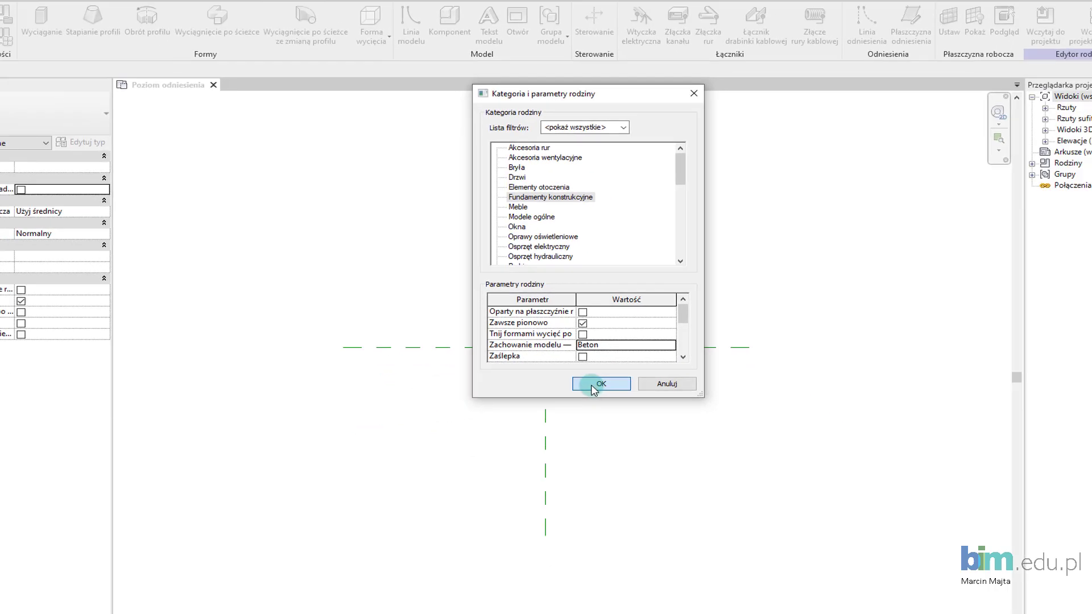
pyautogui.click(594, 386)
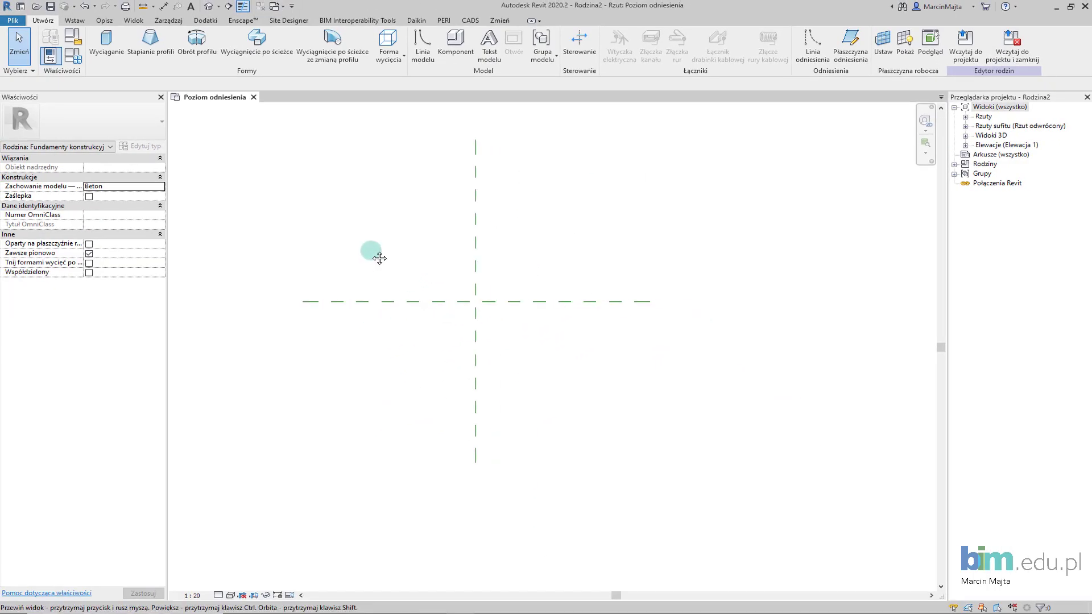
pyautogui.moveTo(409, 275); pyautogui.dragTo(382, 276, button='middle')
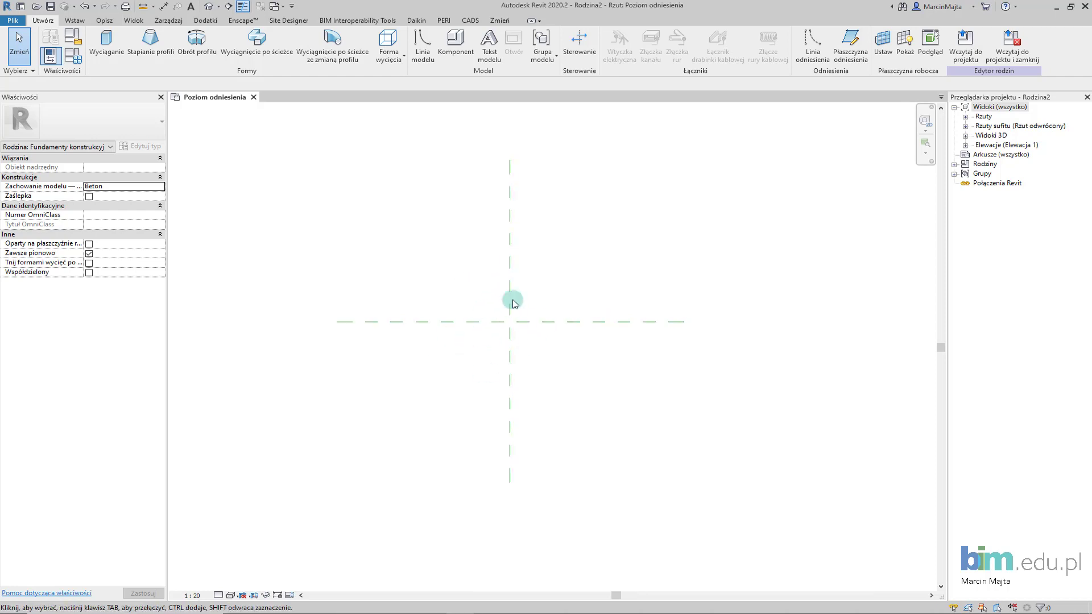
# Open the Poziom odniesienia plan and Lewa elevation views, then return to the plan.
pyautogui.click(965, 117)
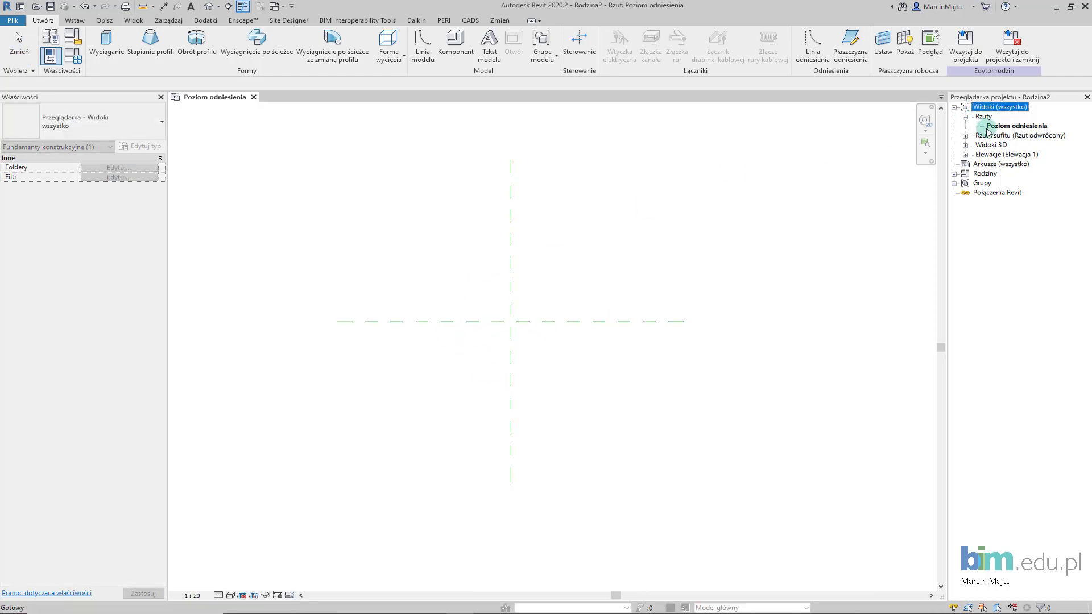
pyautogui.doubleClick(988, 128)
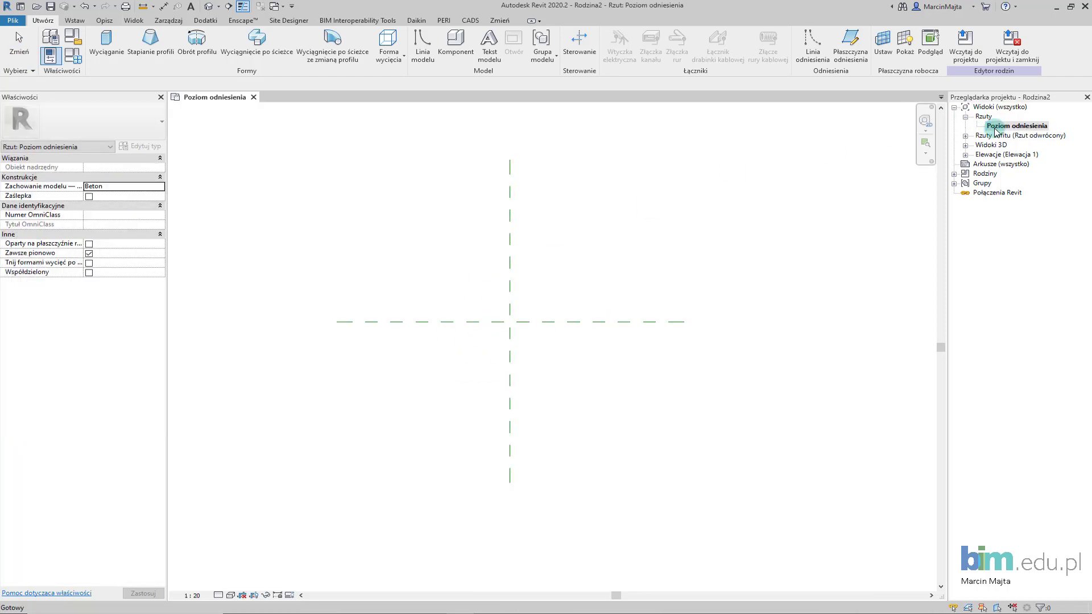
pyautogui.click(966, 155)
pyautogui.doubleClick(995, 164)
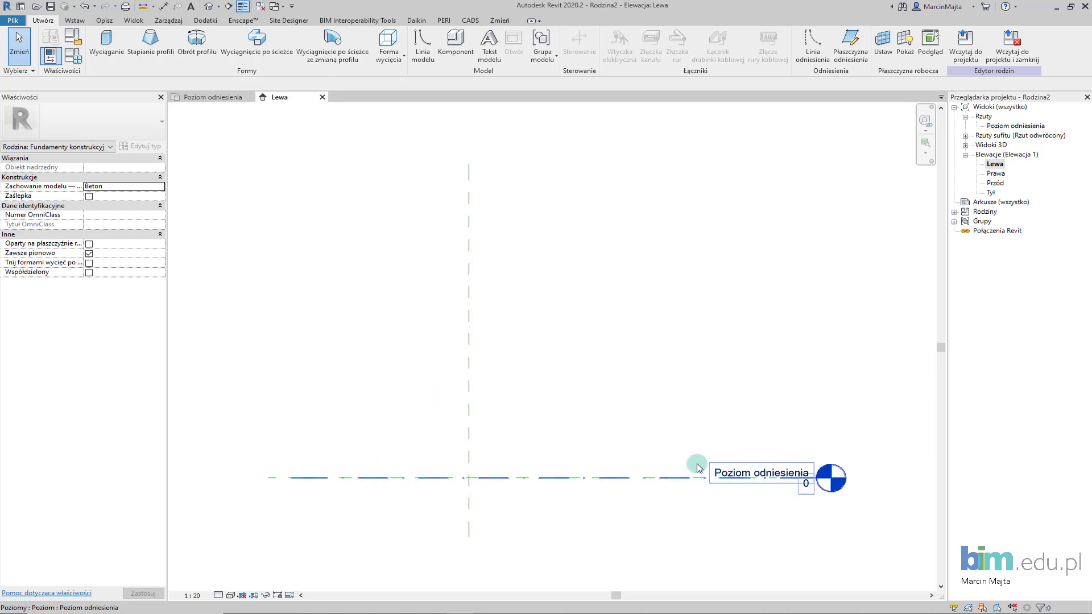
pyautogui.click(224, 96)
pyautogui.moveTo(439, 234); pyautogui.dragTo(419, 254, button='middle')
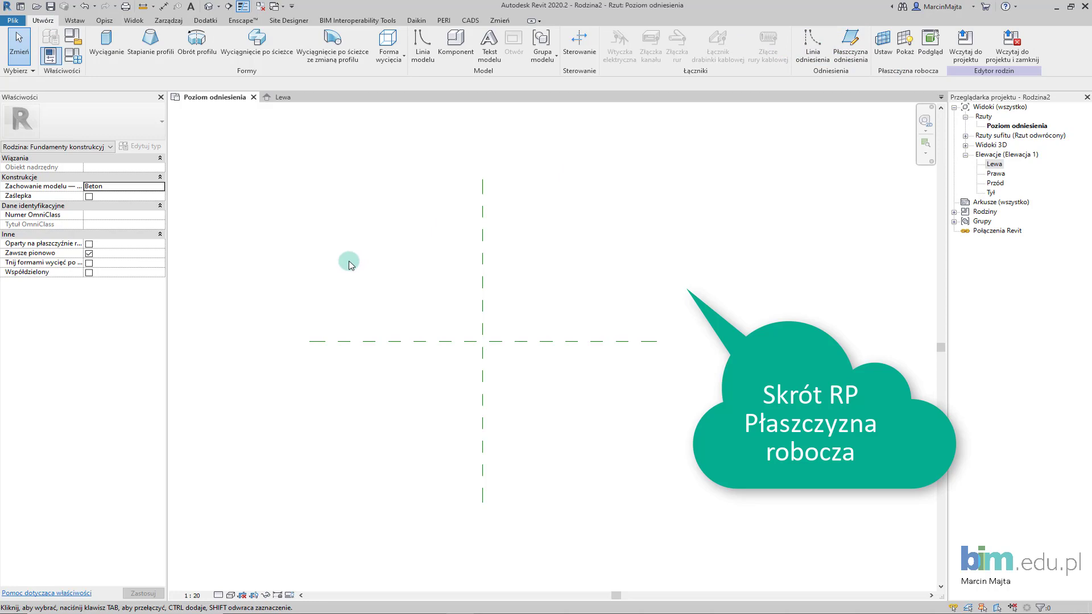
# With RP, add outer reference planes: two vertical and two horizontal around the centre.
pyautogui.press('r')
pyautogui.press('p')
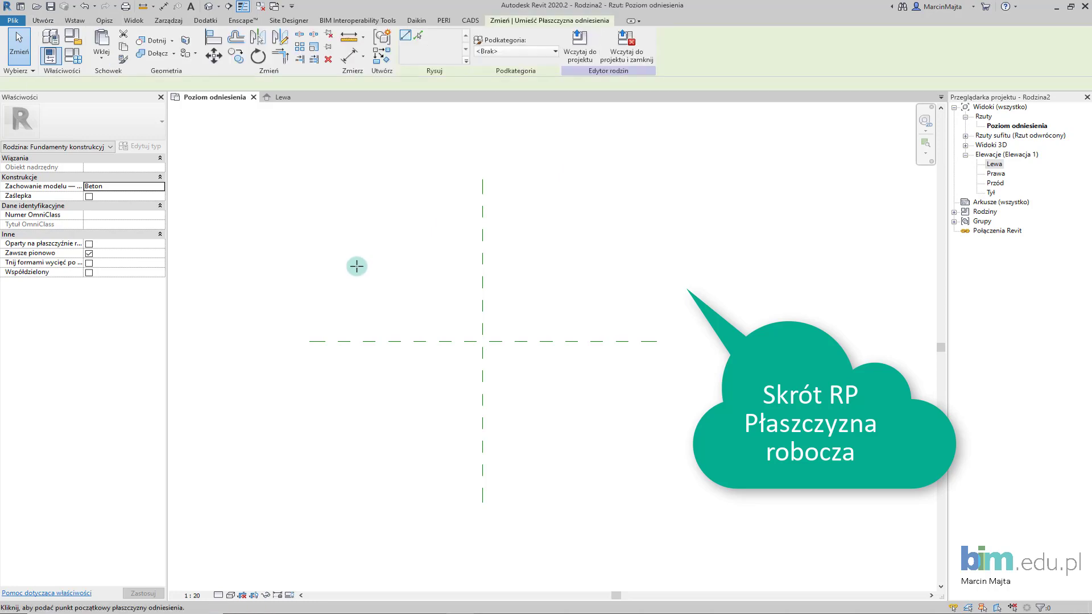
pyautogui.click(402, 219)
pyautogui.click(400, 453)
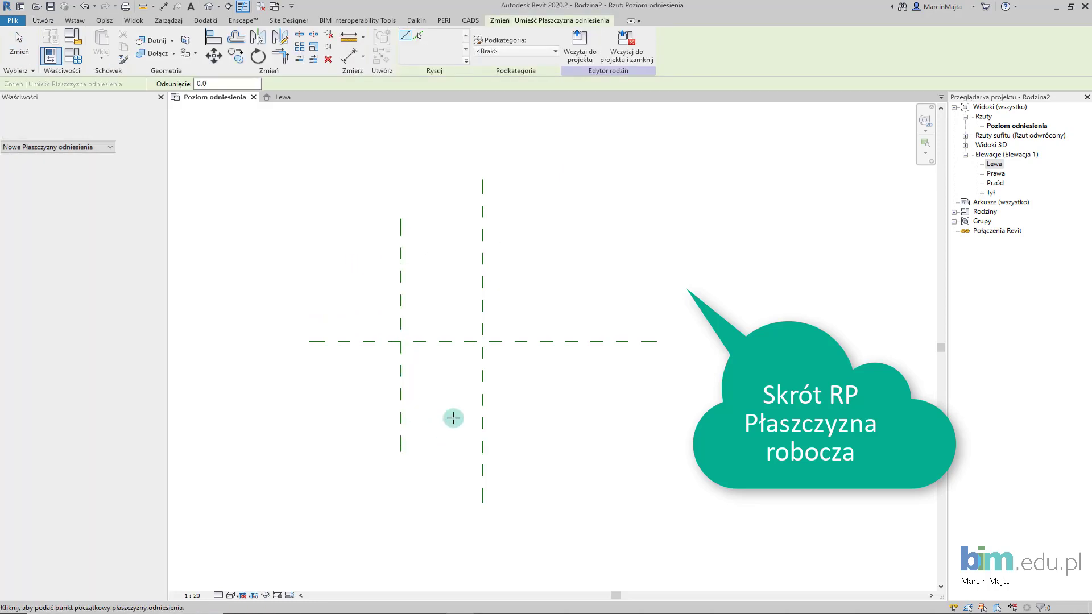
pyautogui.click(579, 214)
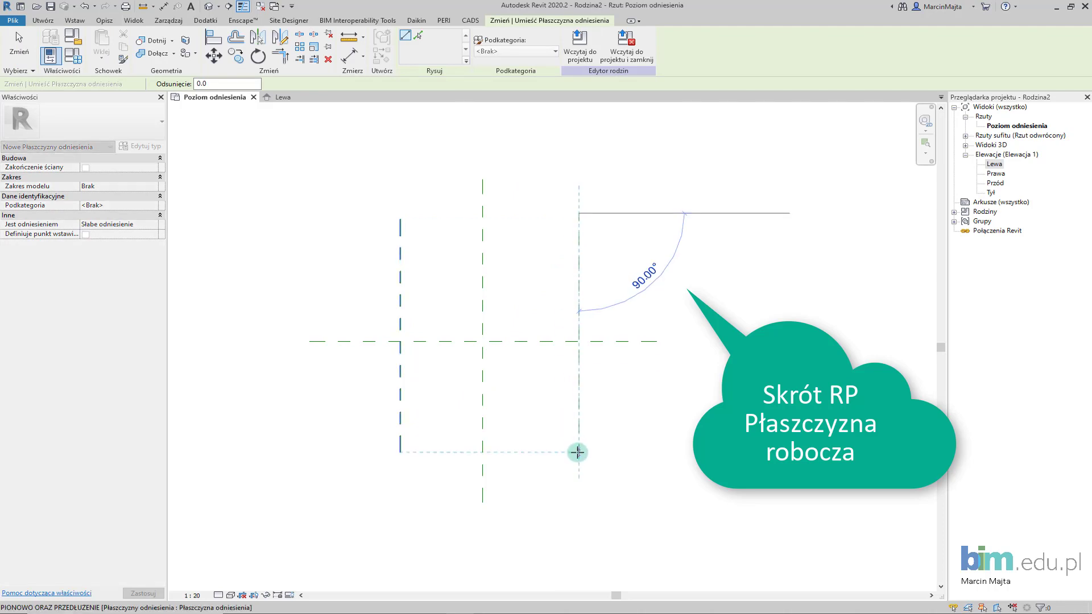
pyautogui.click(580, 452)
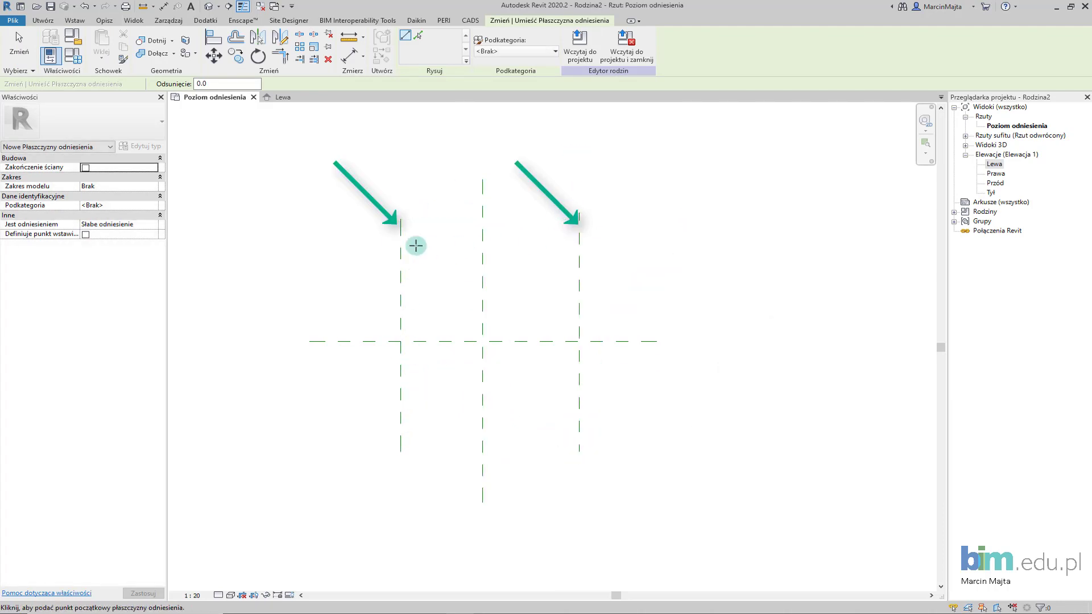
pyautogui.click(342, 272)
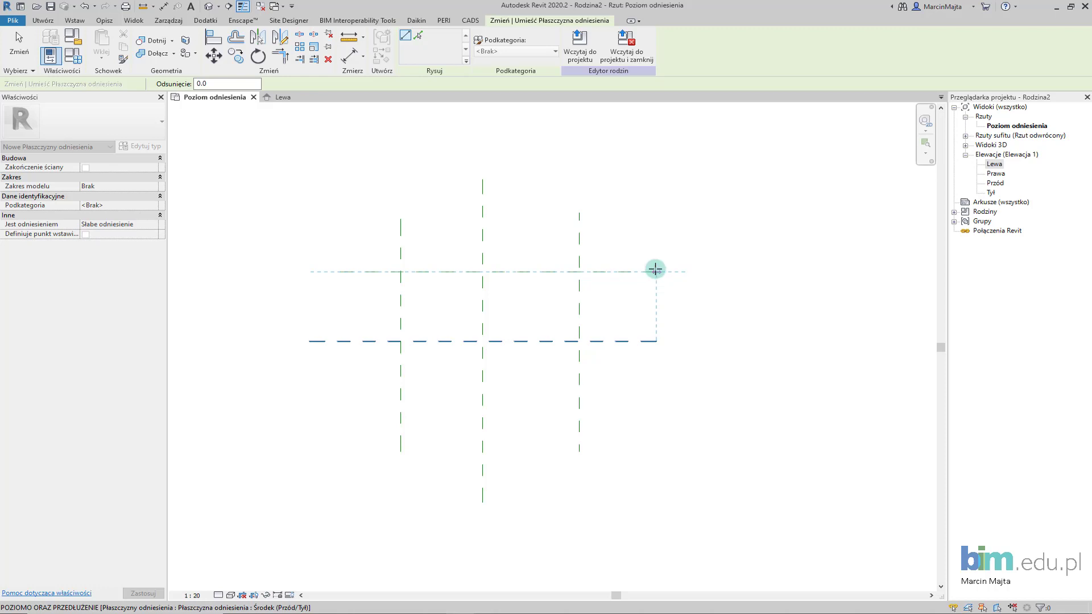
pyautogui.click(655, 271)
pyautogui.click(340, 407)
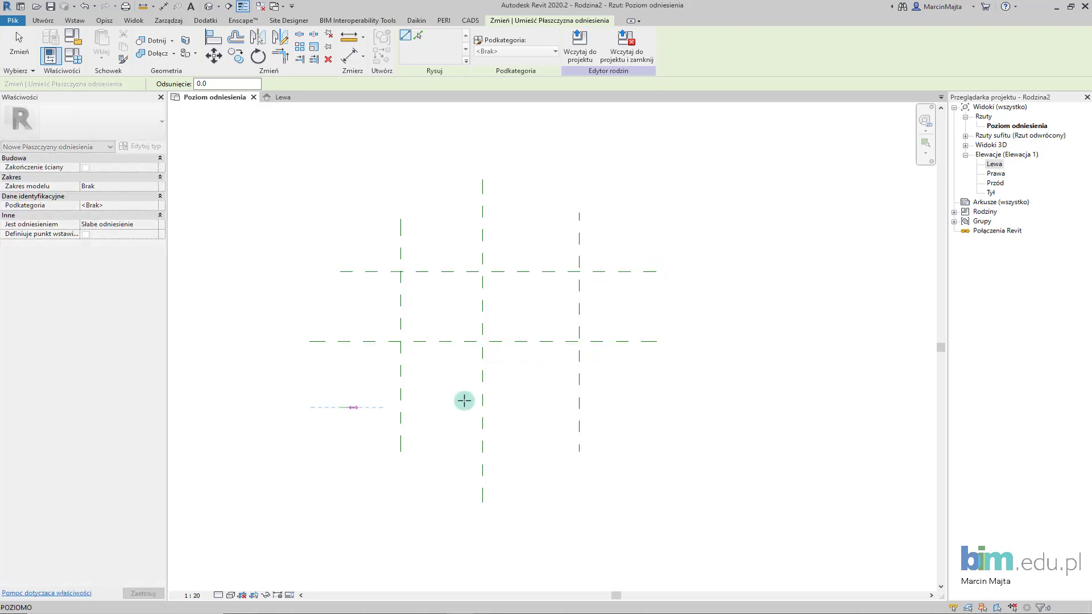
pyautogui.click(660, 405)
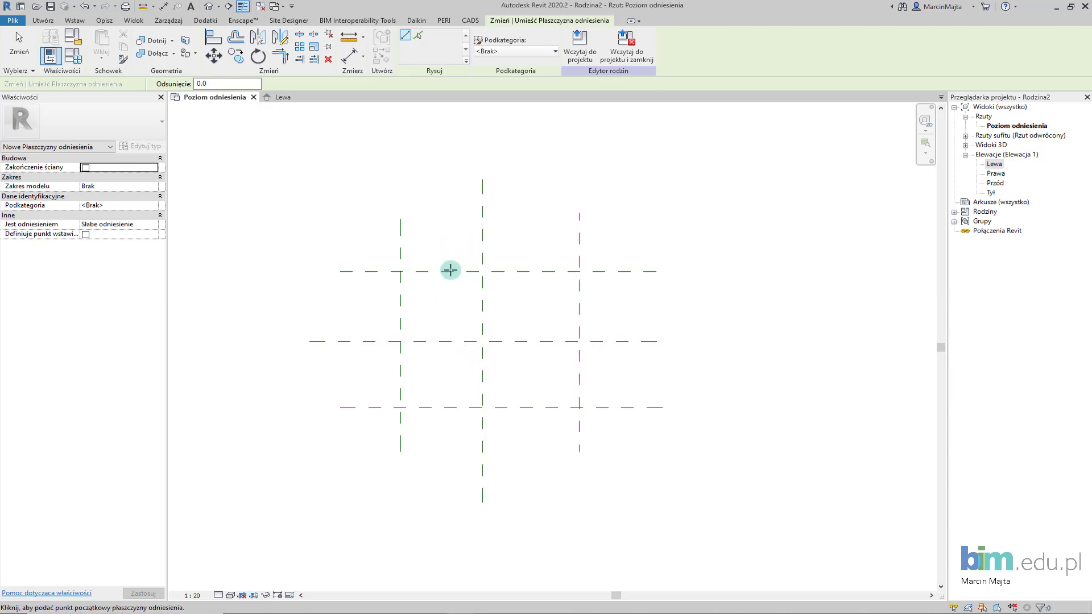
# Add four inner reference planes closer to the centre, two vertical and two horizontal.
pyautogui.click(458, 239)
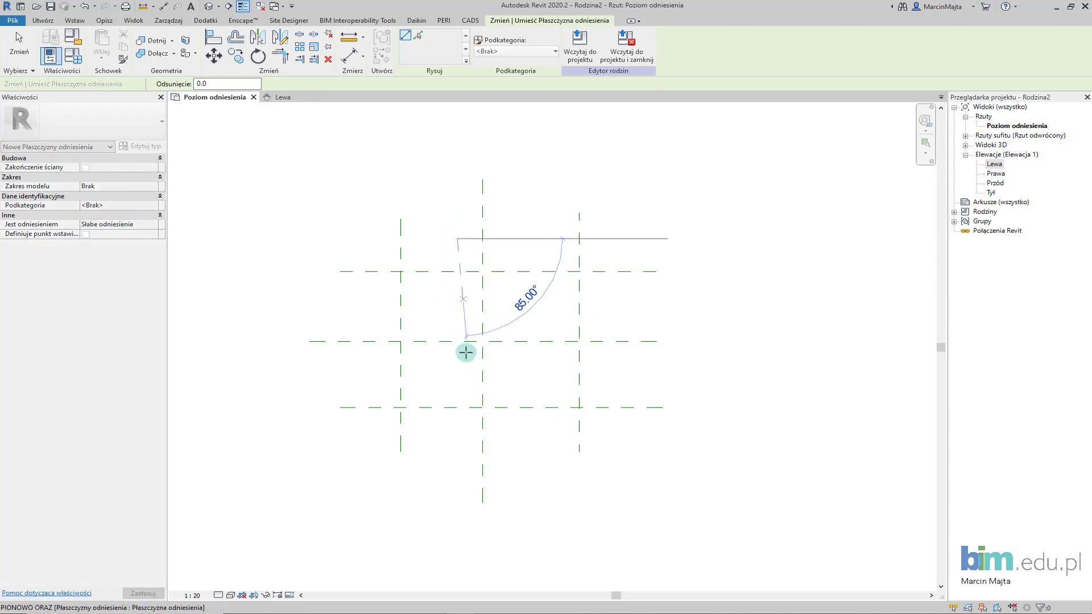
pyautogui.click(456, 436)
pyautogui.click(510, 238)
pyautogui.click(511, 435)
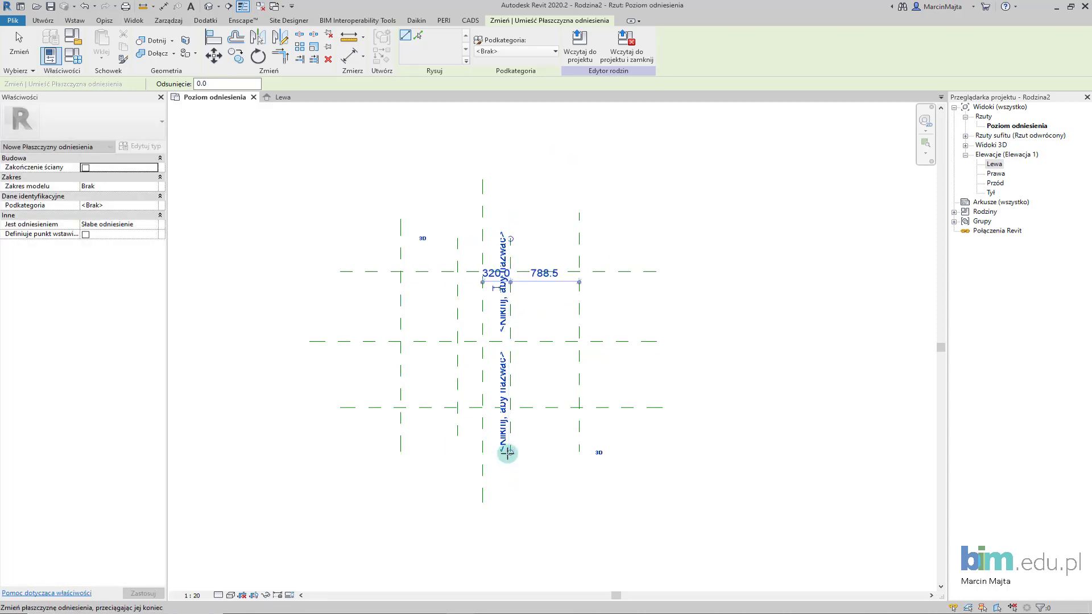
pyautogui.click(310, 286)
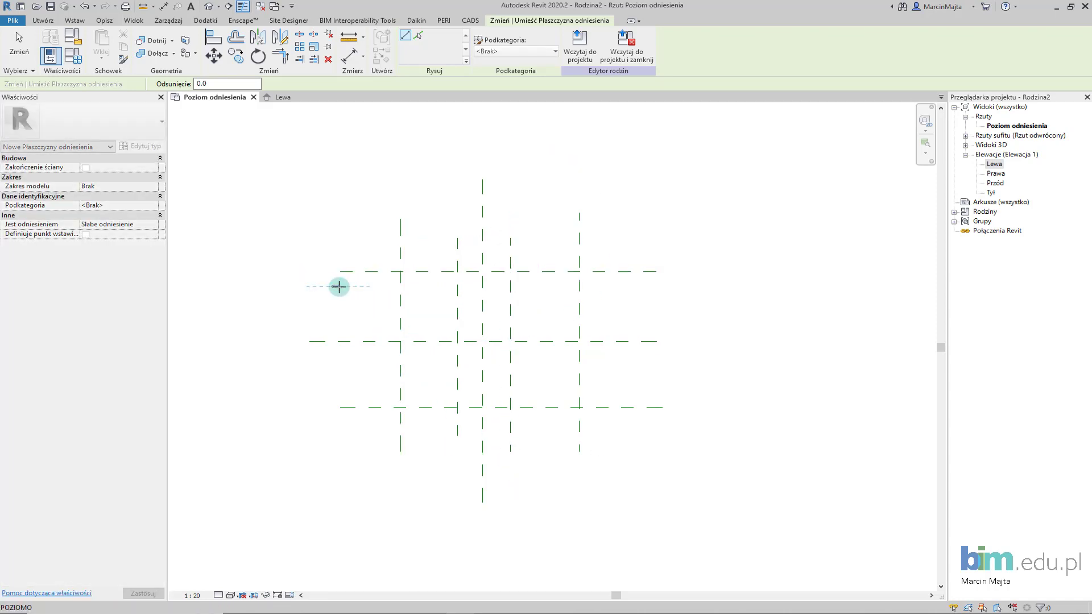
pyautogui.click(652, 286)
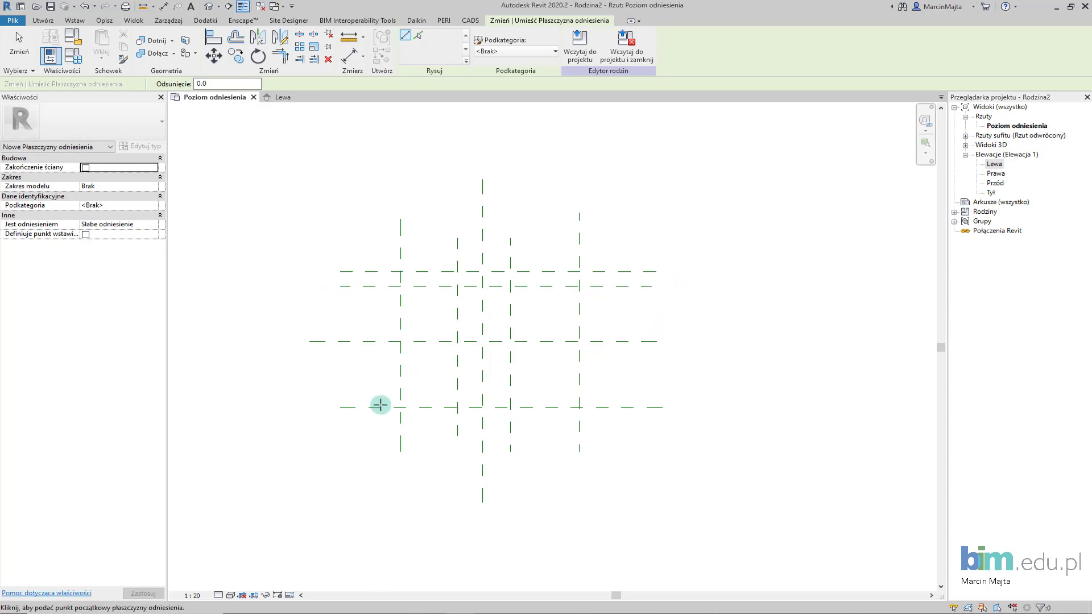
pyautogui.click(342, 393)
pyautogui.click(646, 394)
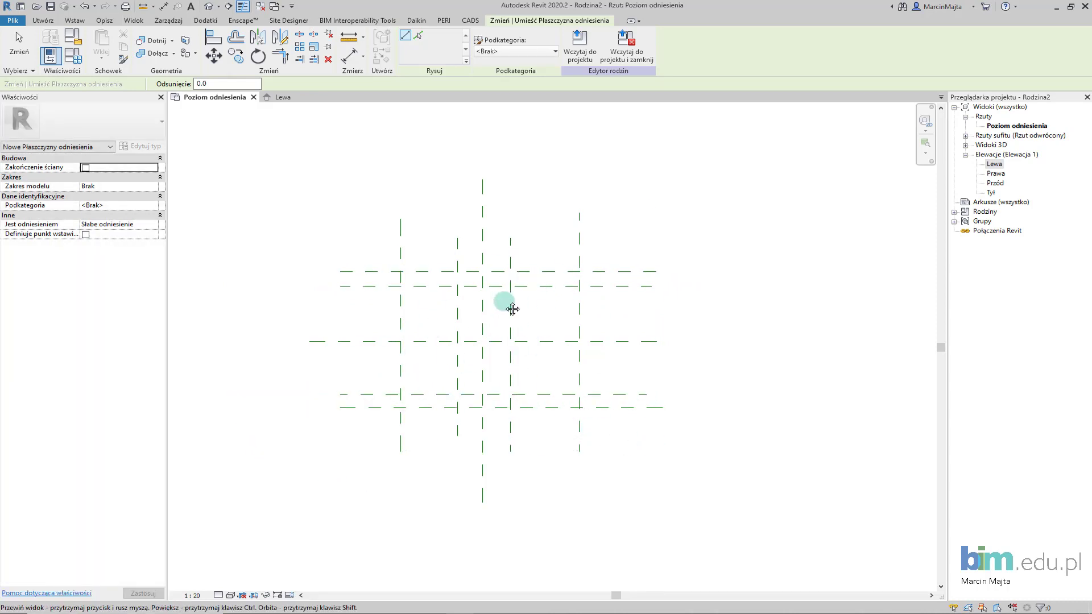
pyautogui.moveTo(506, 305); pyautogui.dragTo(525, 302, button='middle')
pyautogui.press('Escape')
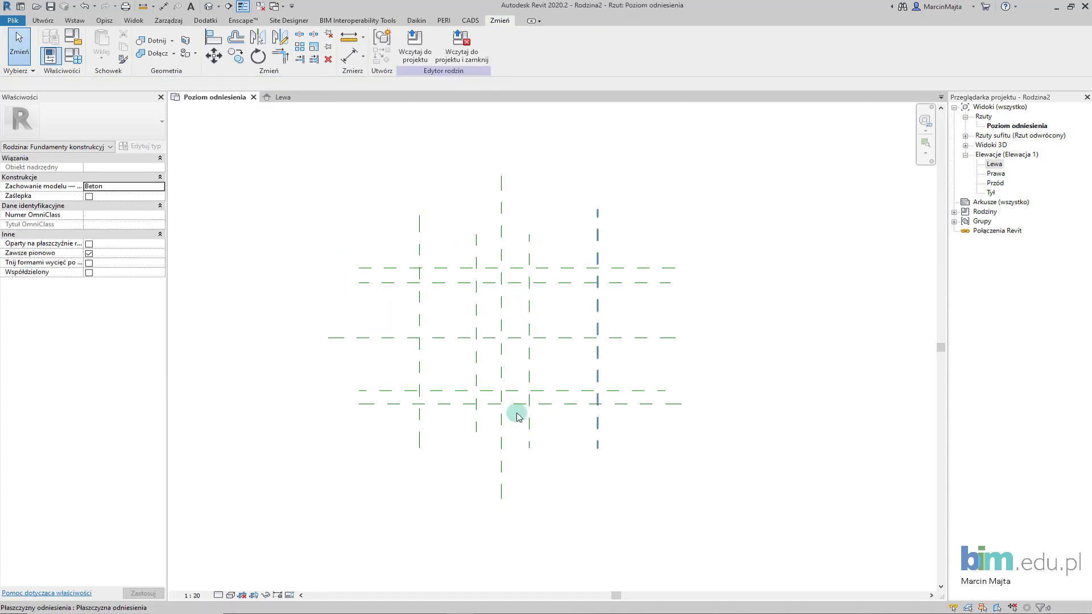
pyautogui.moveTo(290, 290); pyautogui.dragTo(287, 275, button='middle')
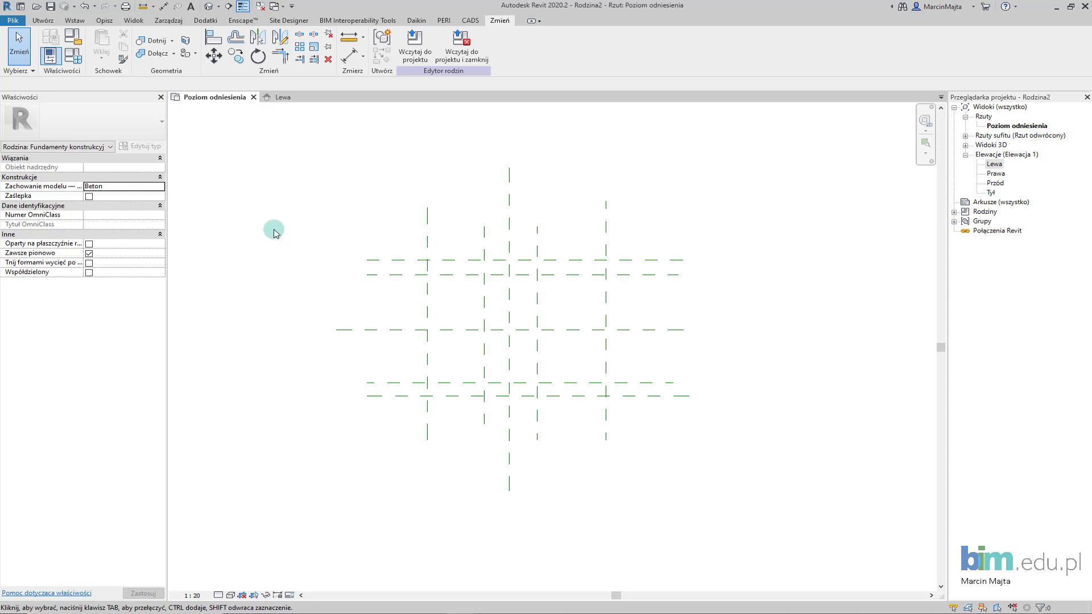
pyautogui.click(41, 24)
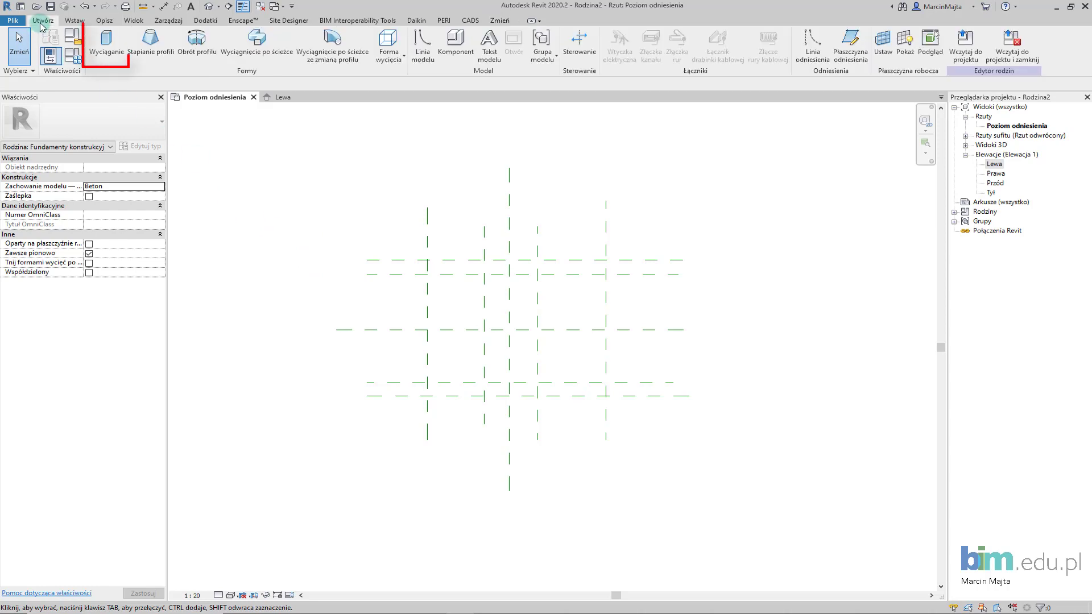
# Sketch a rectangular extrusion outline between the reference plane intersections.
pyautogui.click(107, 40)
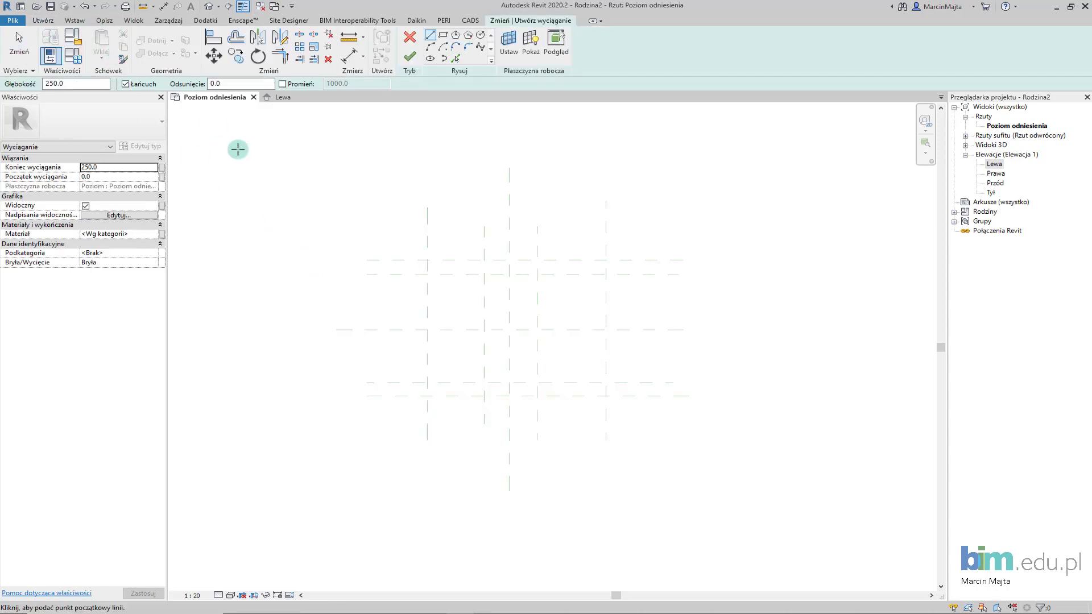
pyautogui.click(427, 260)
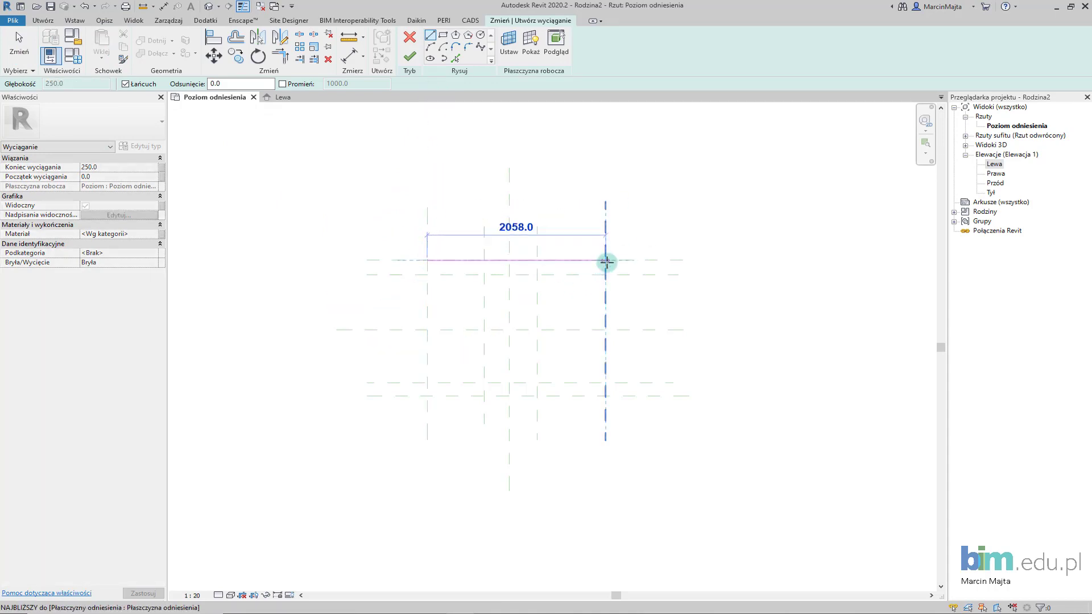
pyautogui.click(606, 260)
pyautogui.click(607, 396)
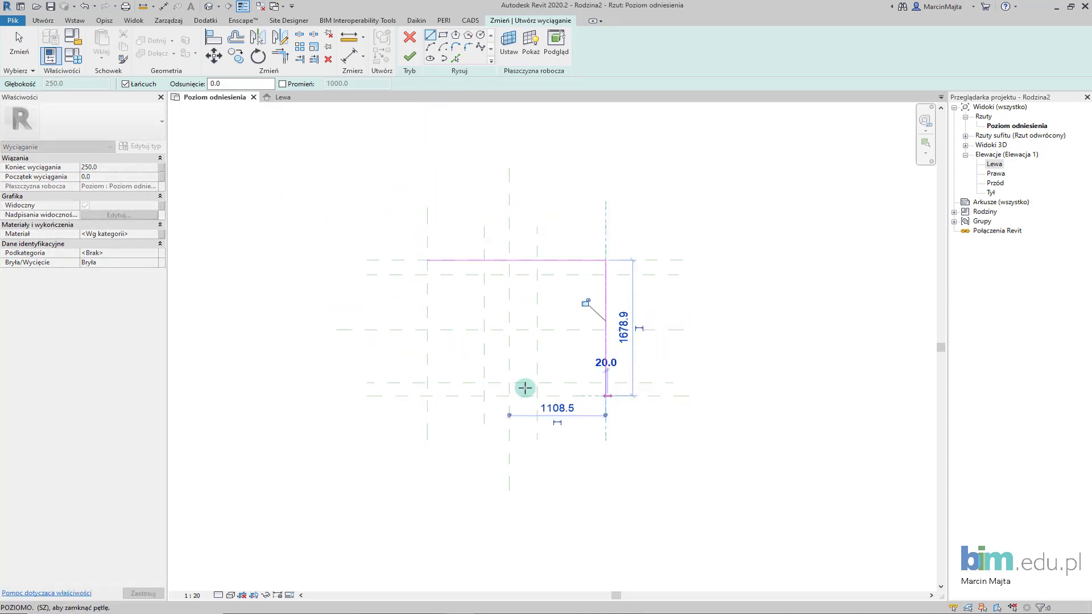
pyautogui.click(427, 396)
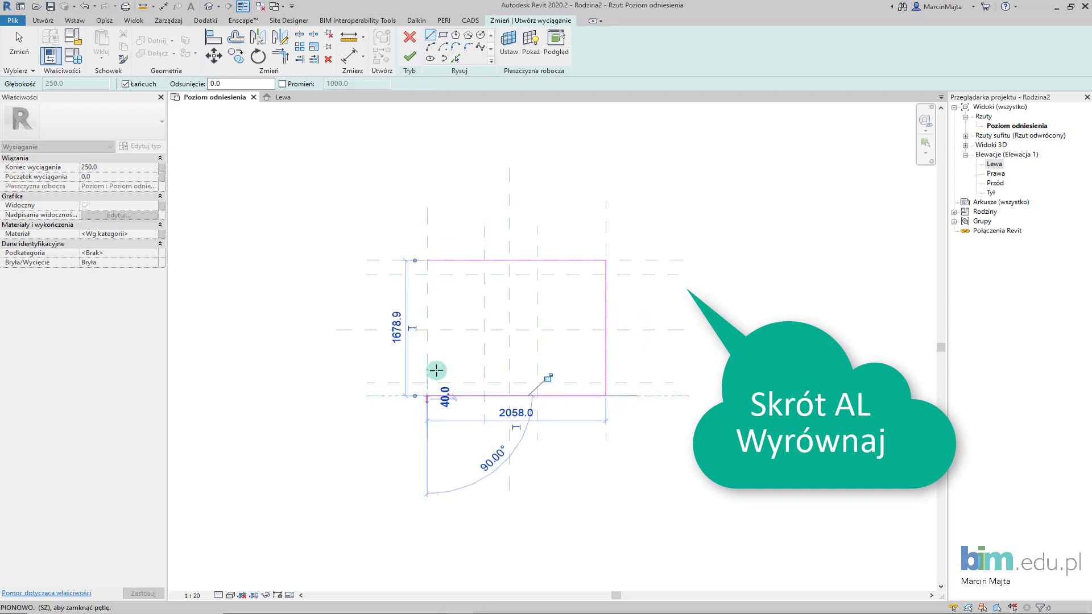
pyautogui.click(428, 260)
pyautogui.press('Escape')
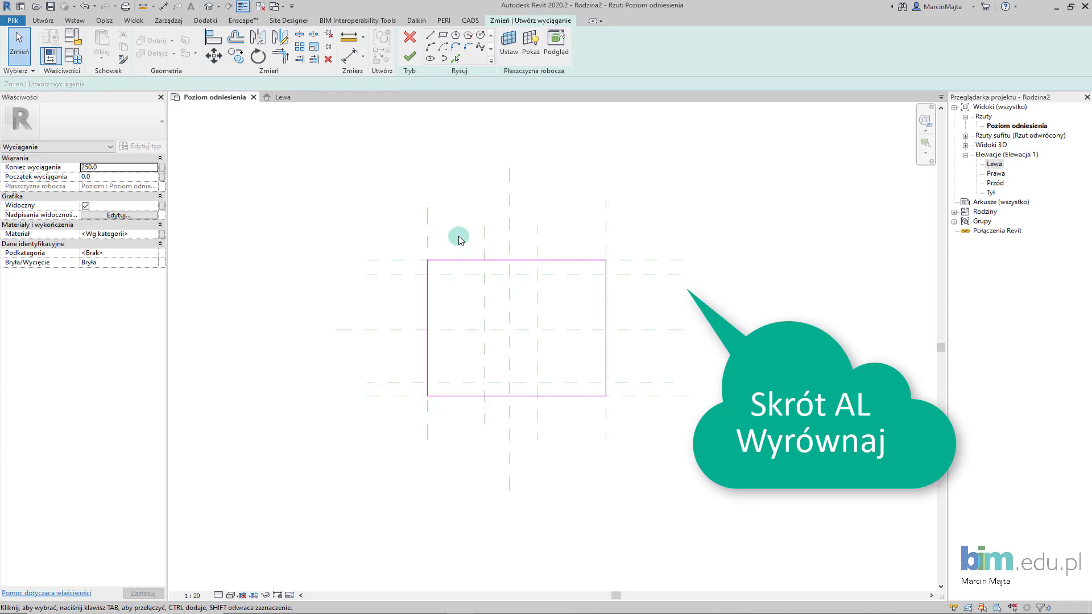
# Align the outline's four edges to their reference planes, locking the bottom edge.
pyautogui.press('a')
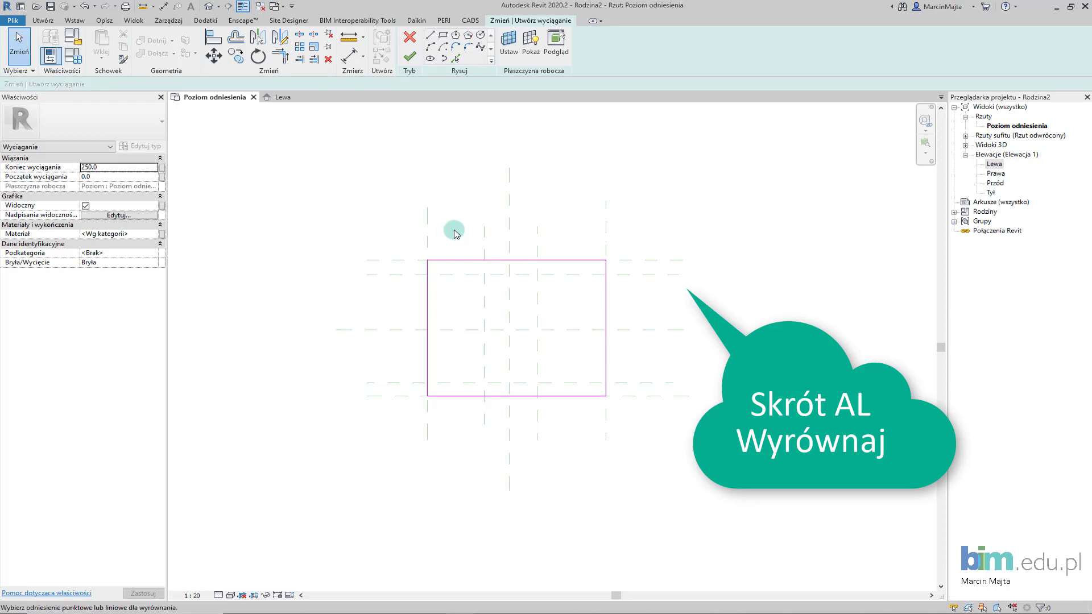
pyautogui.press('l')
pyautogui.click(428, 237)
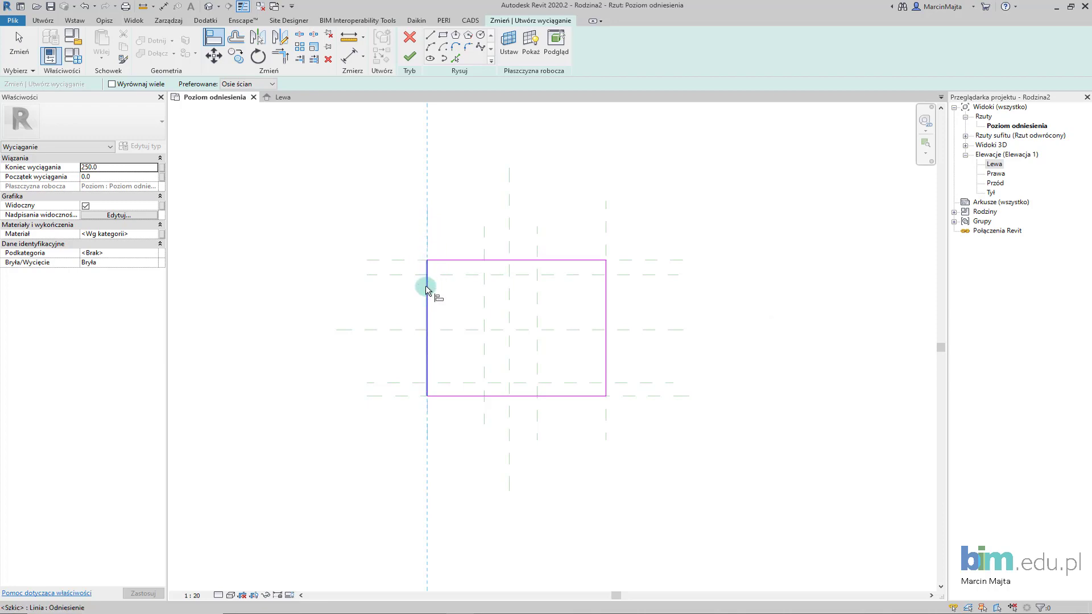
pyautogui.click(378, 283)
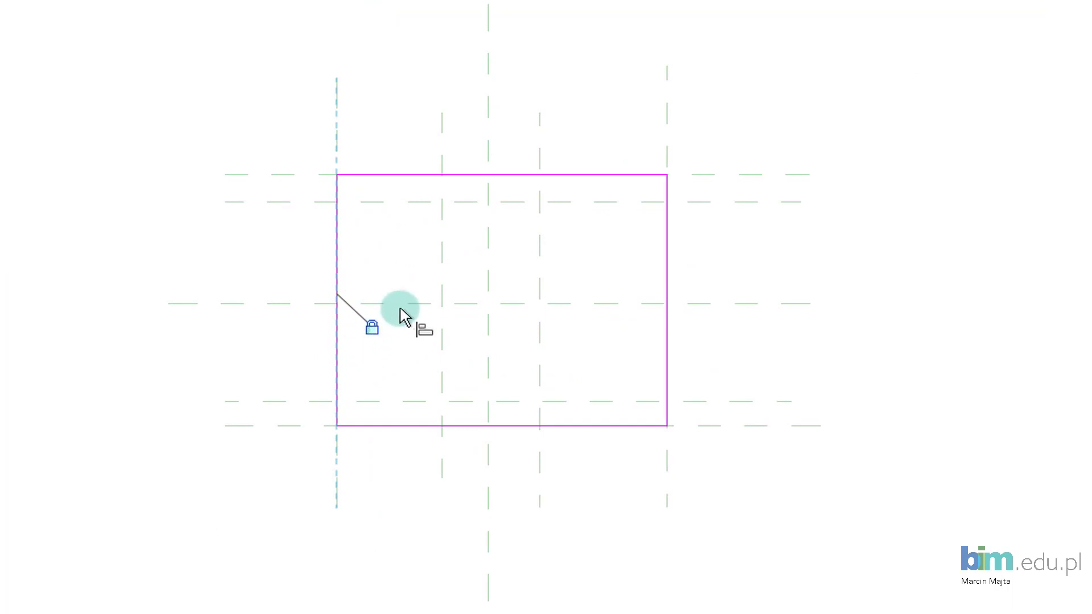
pyautogui.click(290, 175)
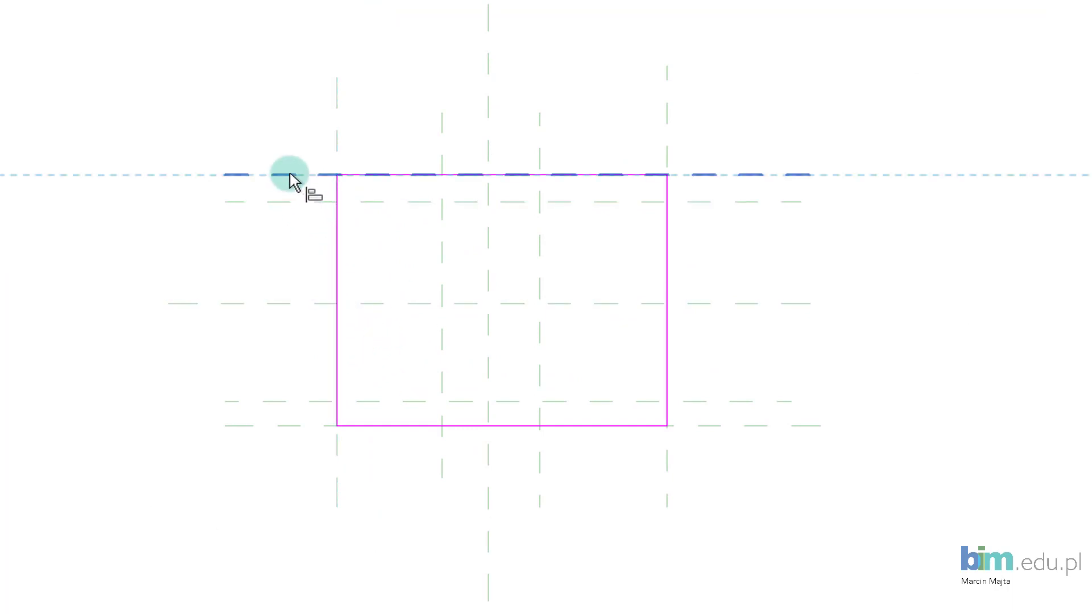
pyautogui.click(392, 175)
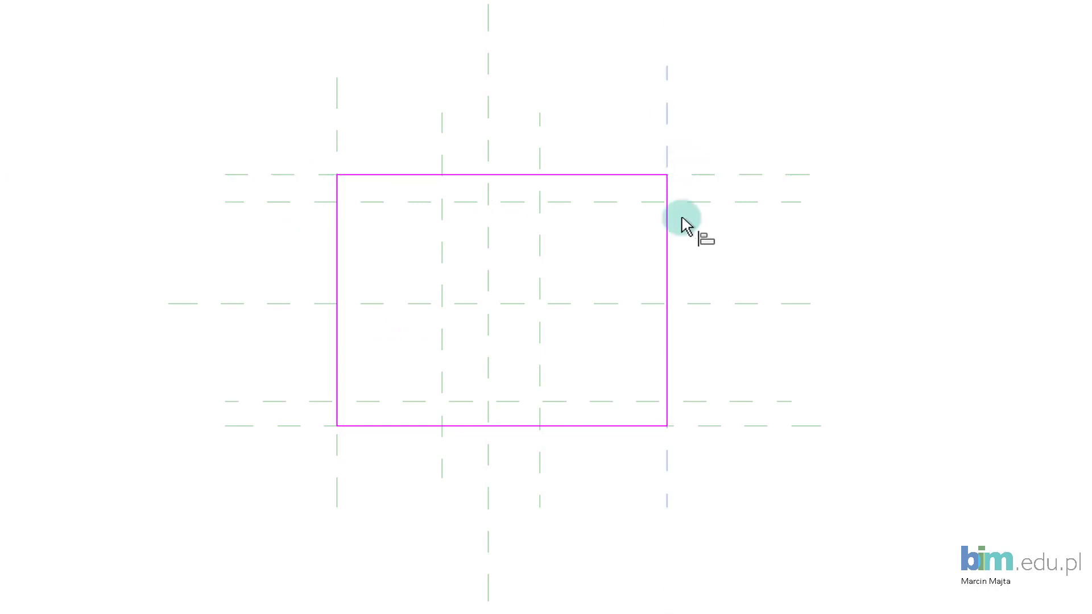
pyautogui.click(669, 242)
pyautogui.click(665, 284)
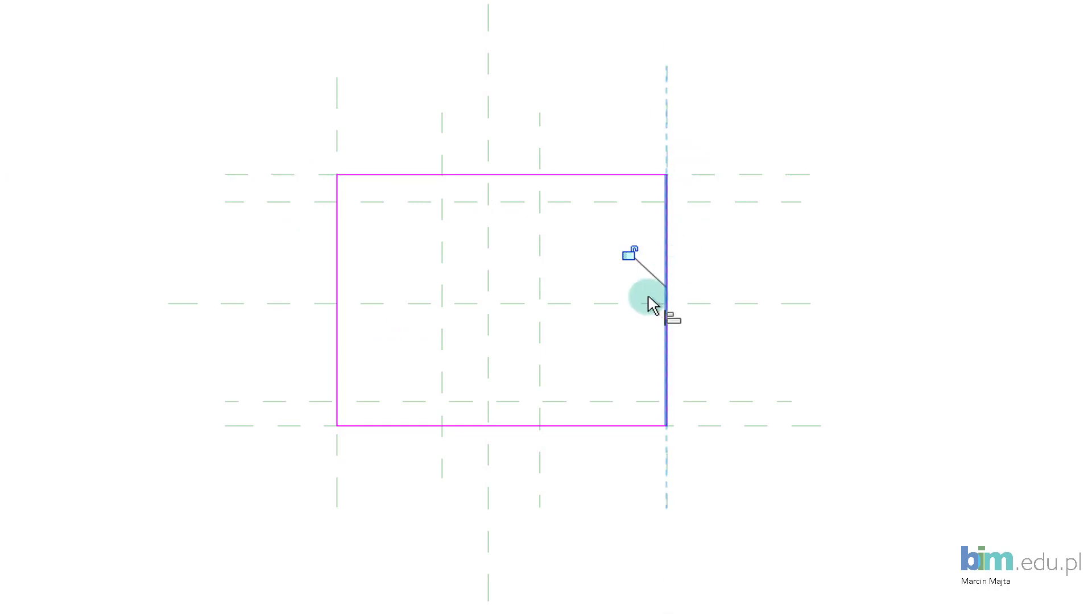
pyautogui.click(715, 427)
pyautogui.click(408, 426)
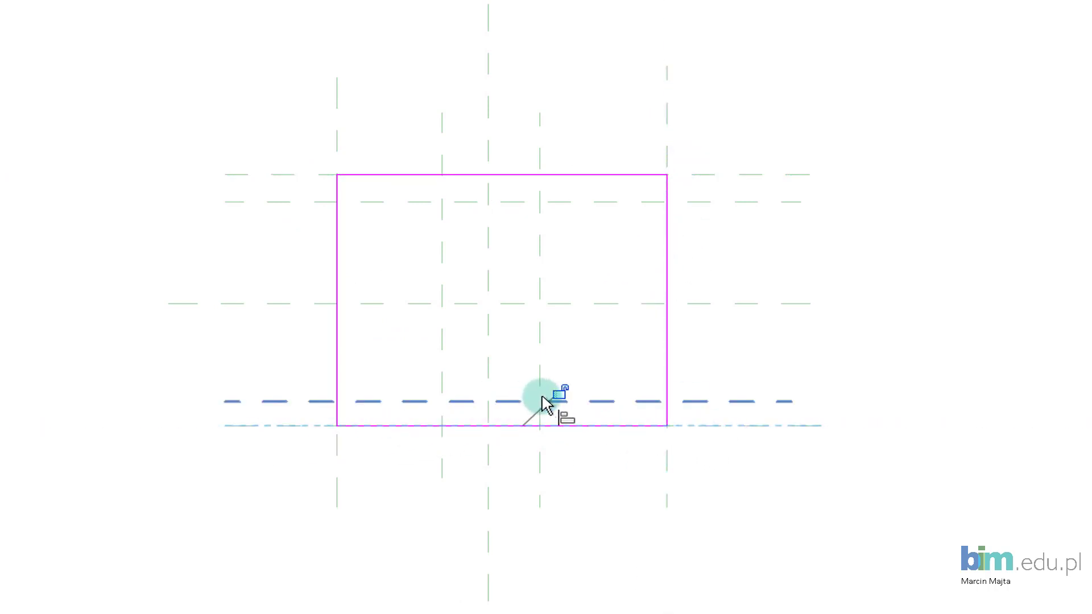
pyautogui.click(559, 392)
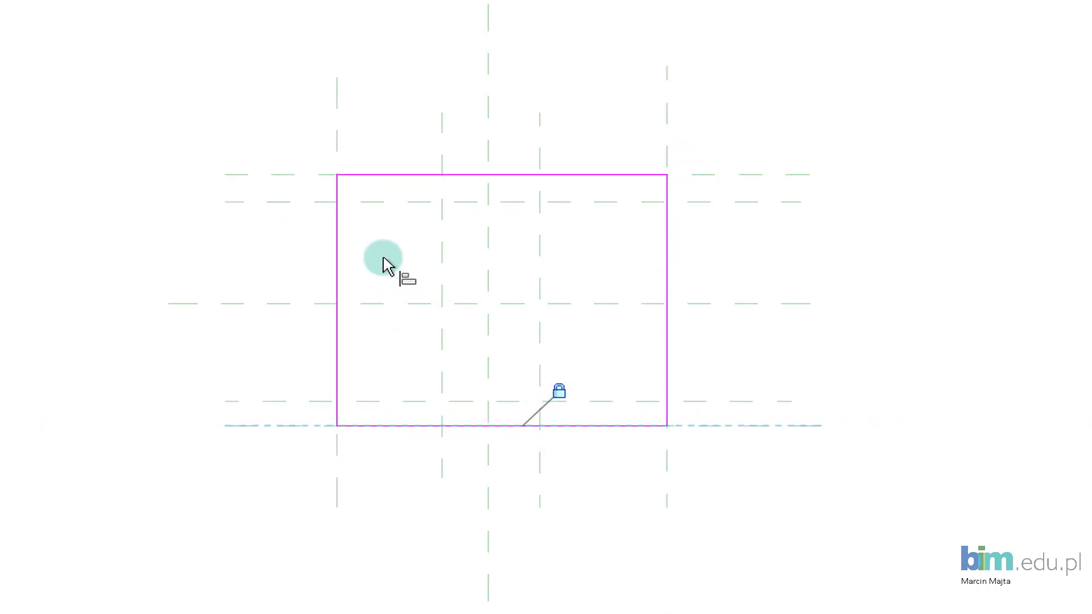
pyautogui.click(337, 171)
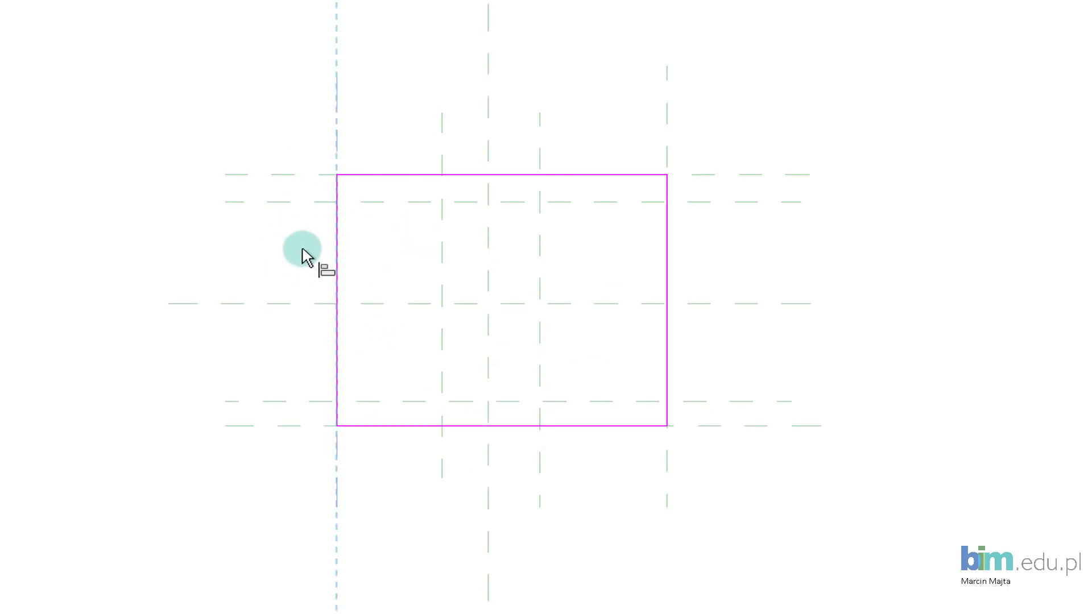
pyautogui.press('Escape')
pyautogui.press('Escape')
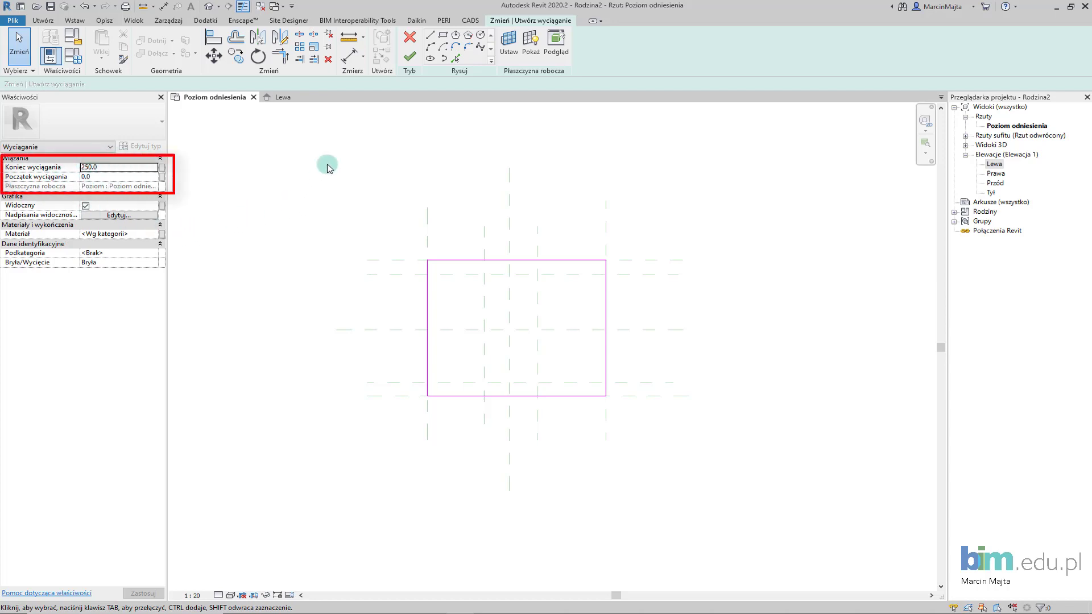
# Finish the extrusion and show the plan in the Spójne kolory visual style.
pyautogui.click(405, 60)
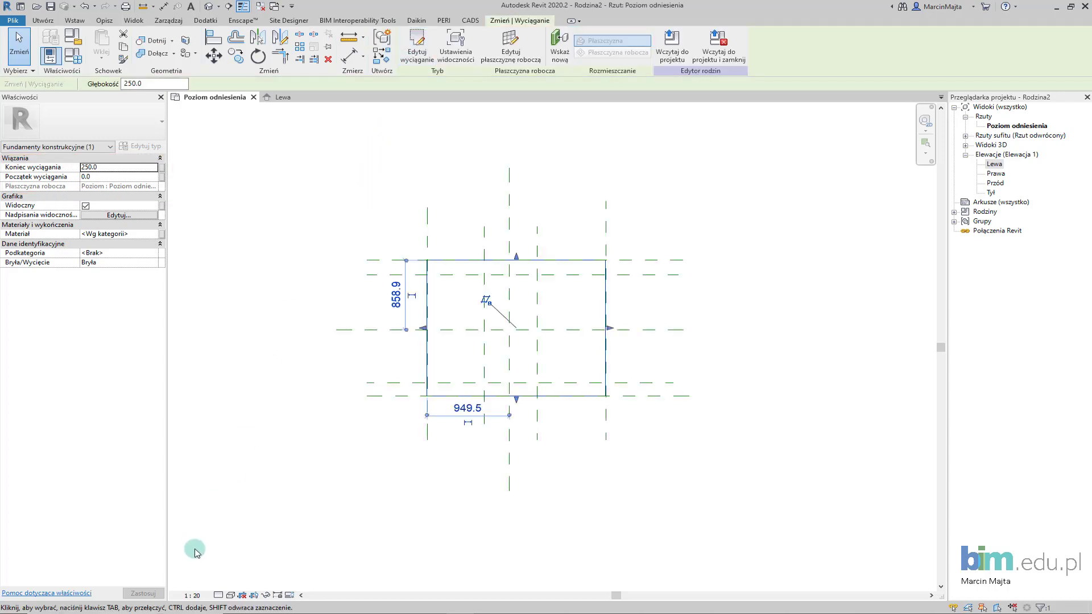
pyautogui.click(219, 596)
pyautogui.press('Escape')
pyautogui.press('Escape')
pyautogui.click(232, 596)
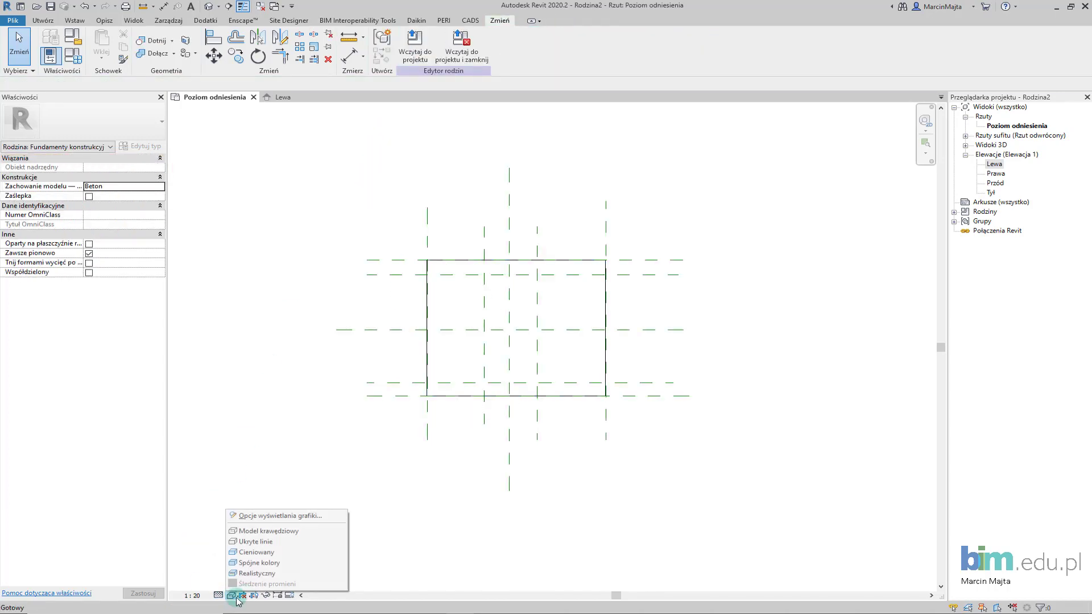
pyautogui.click(259, 565)
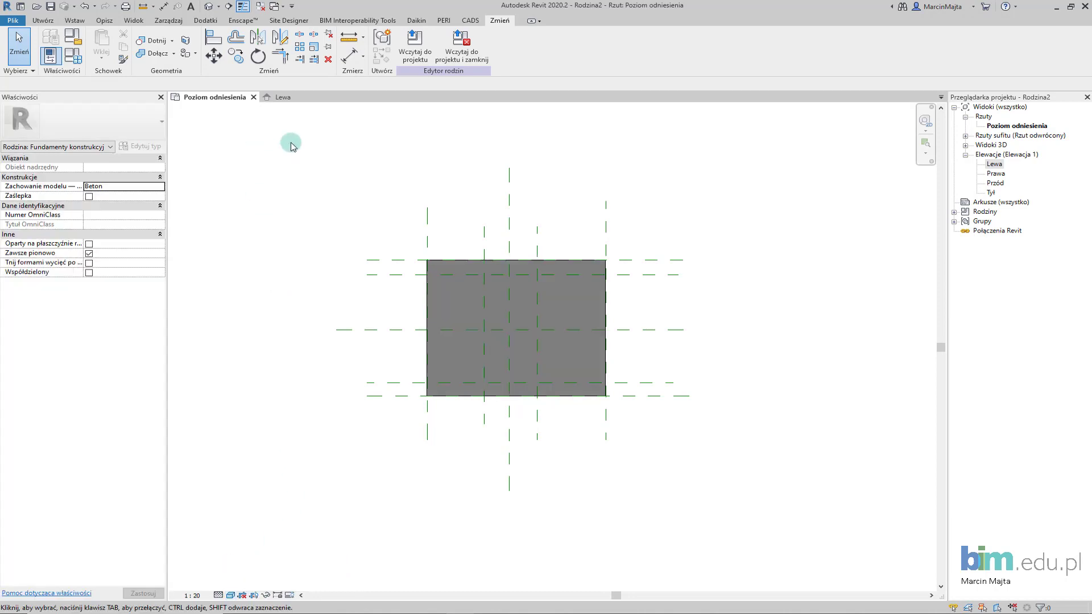
# Show the slab in the default 3D view at Wysoki detail with Spójne kolory shading, then select it.
pyautogui.click(207, 7)
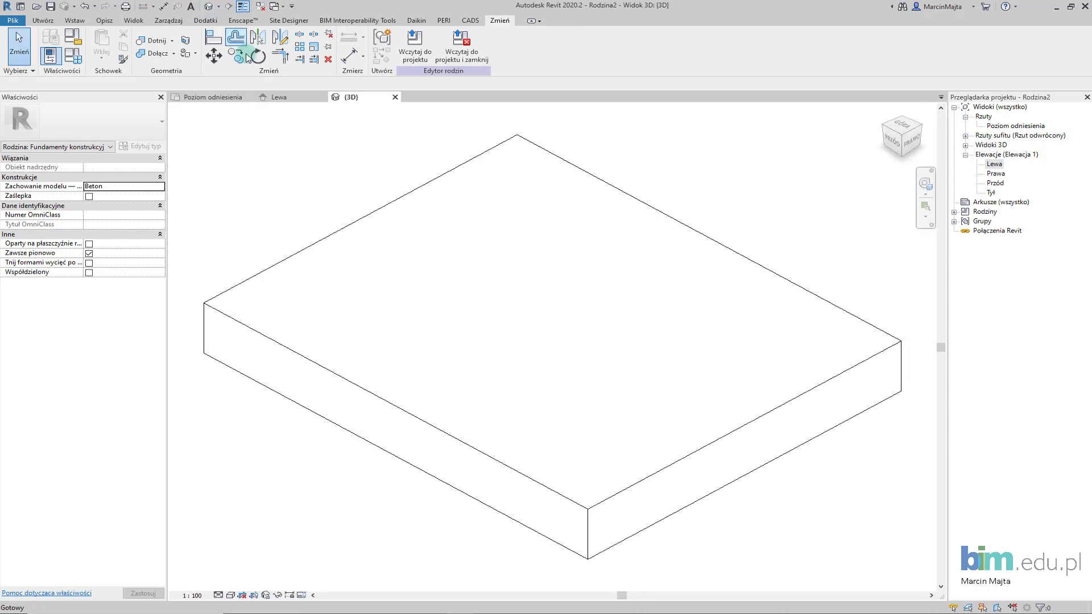
pyautogui.click(221, 596)
pyautogui.click(235, 584)
pyautogui.click(230, 596)
pyautogui.click(259, 565)
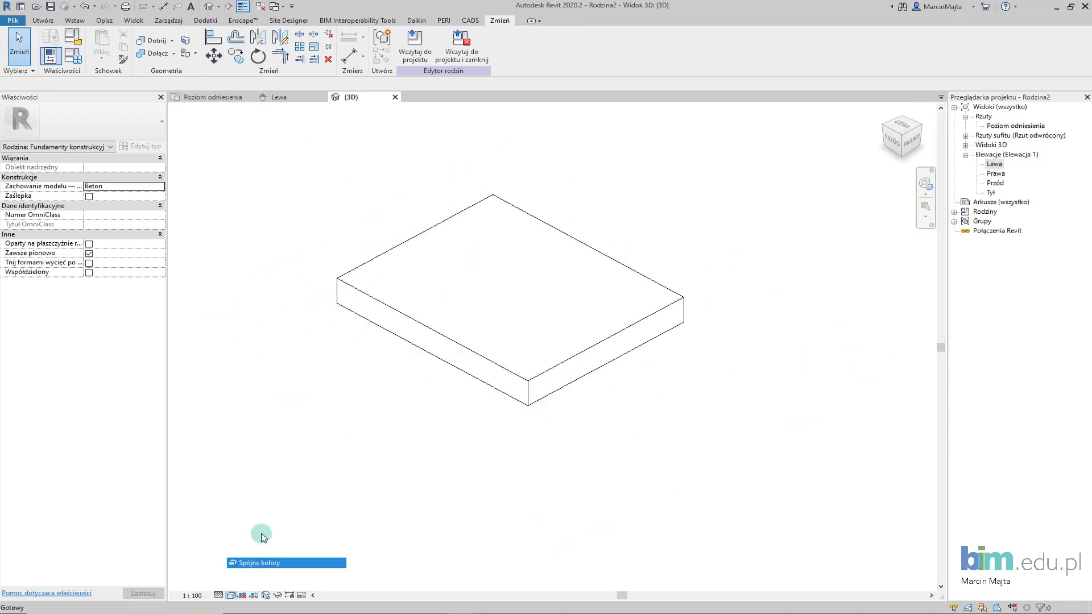
pyautogui.keyDown('shift'); pyautogui.moveTo(342, 426); pyautogui.dragTo(363, 411, button='middle'); pyautogui.keyUp('shift')
pyautogui.click(425, 303)
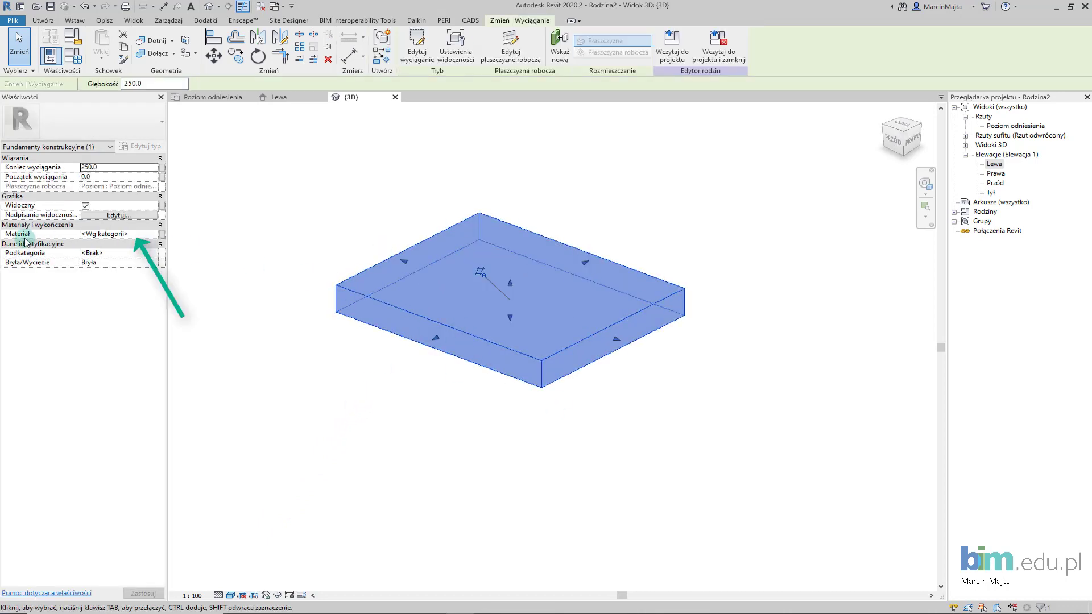
# Add the Beton, C30/37 material from the Materiały AEC library to the family.
pyautogui.click(152, 235)
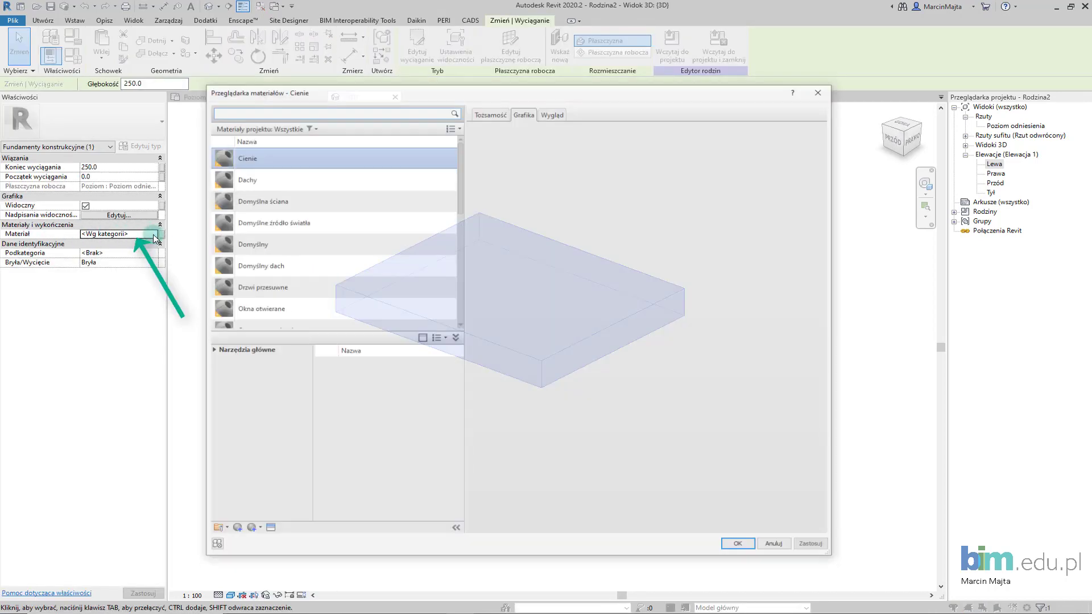
pyautogui.scroll(-5, 306, 215)
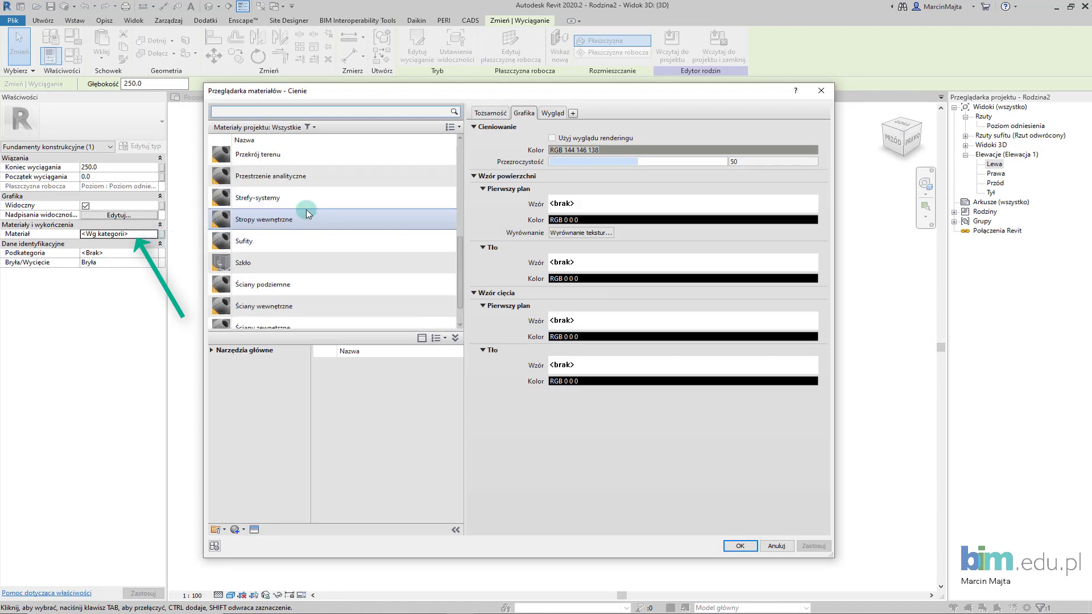
pyautogui.scroll(5, 318, 219)
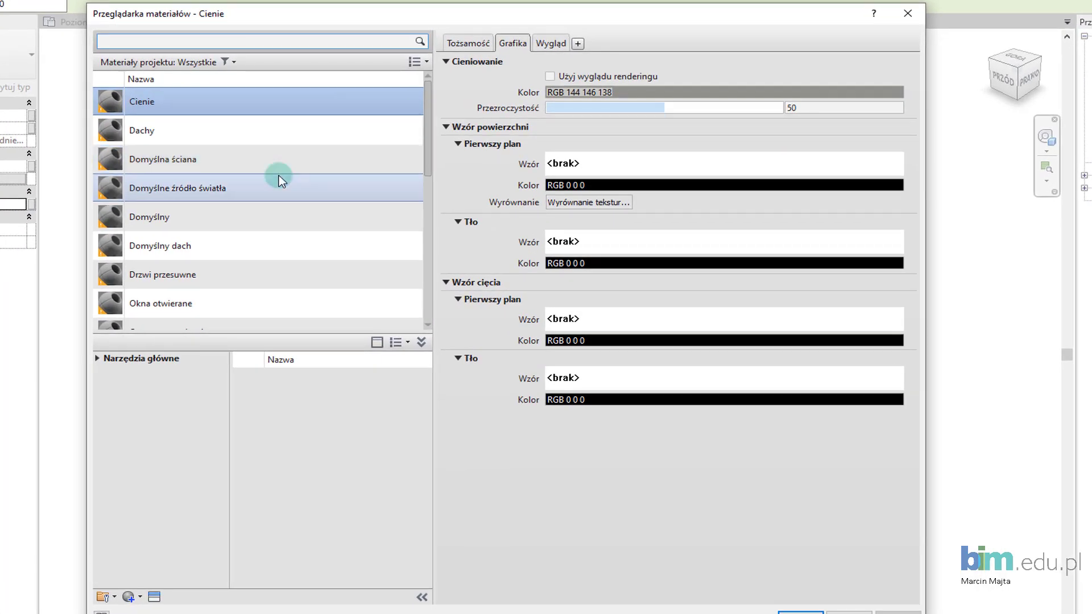
pyautogui.scroll(-1, 116, 317)
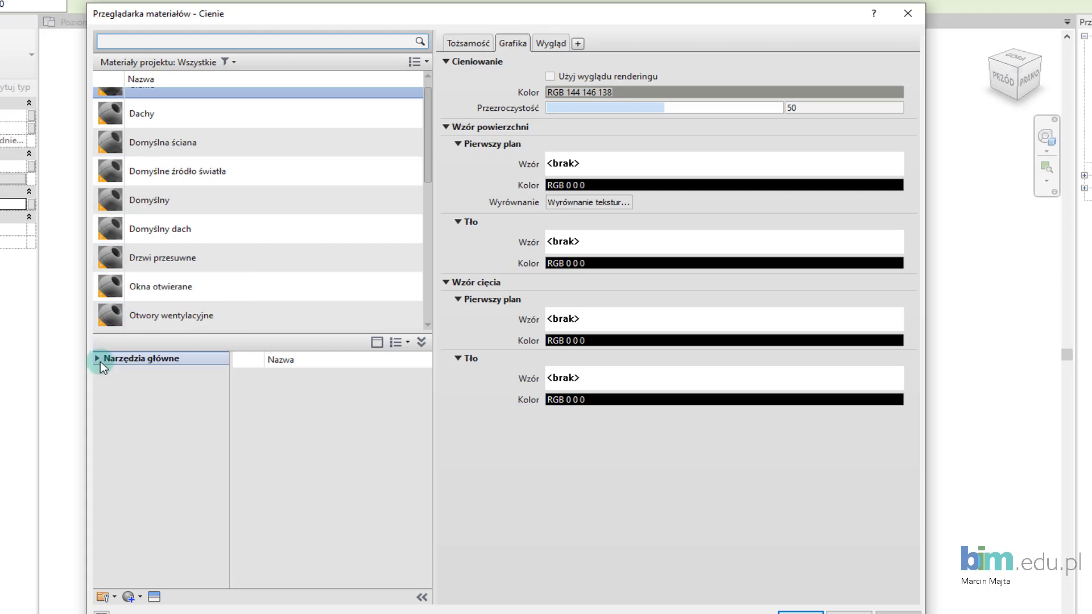
pyautogui.click(96, 357)
pyautogui.click(102, 387)
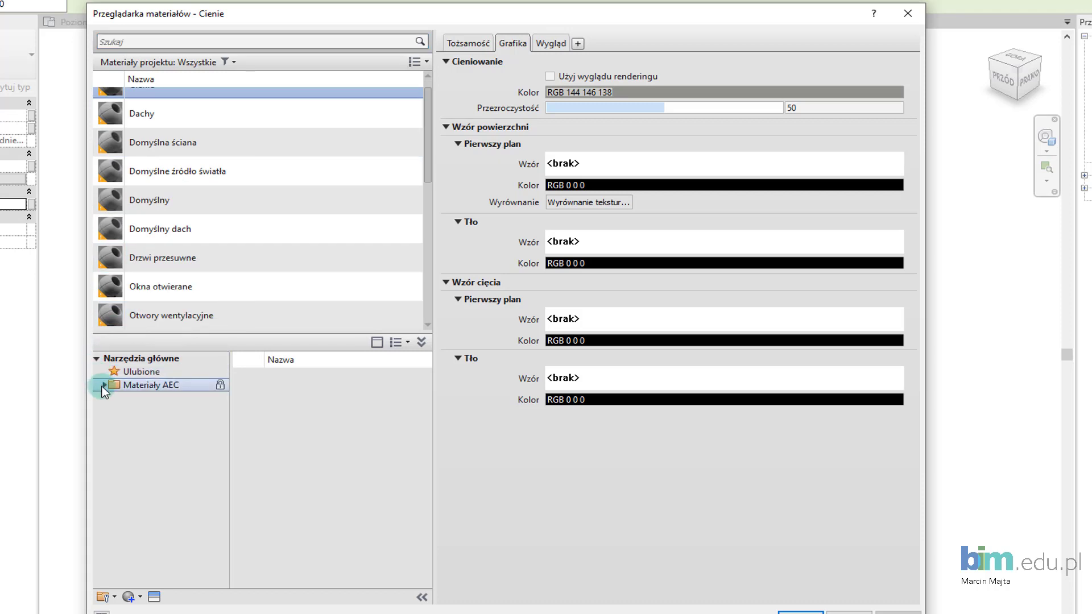
pyautogui.click(137, 399)
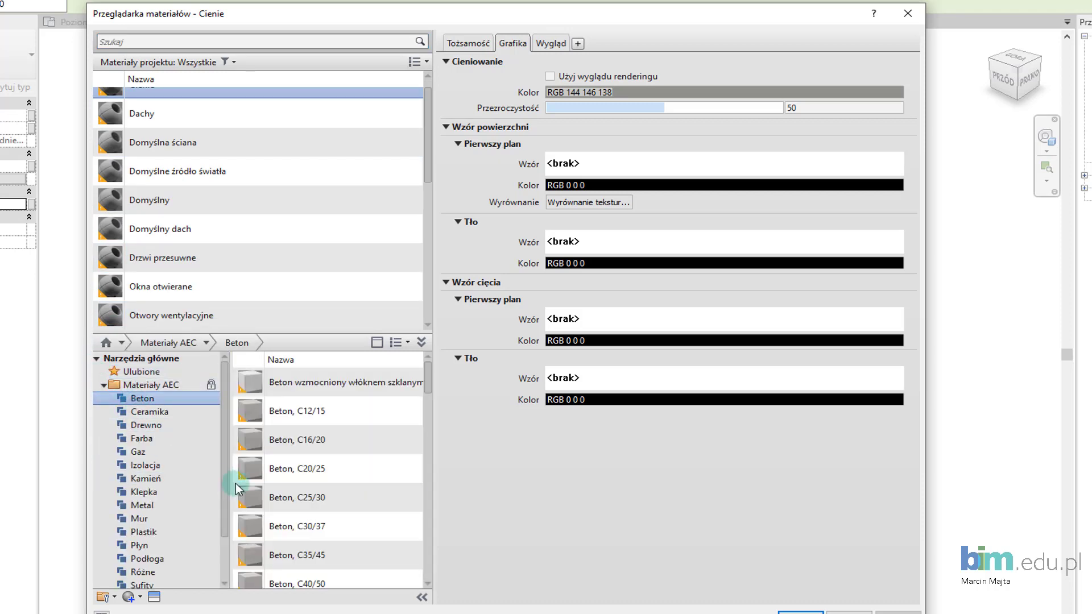
pyautogui.scroll(-3, 339, 523)
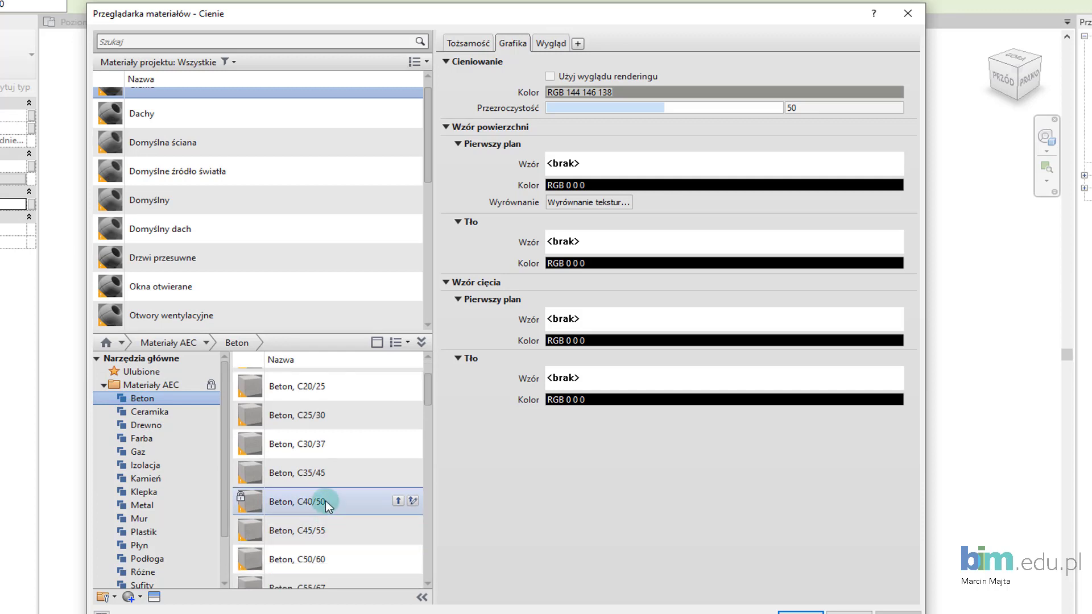
pyautogui.click(326, 452)
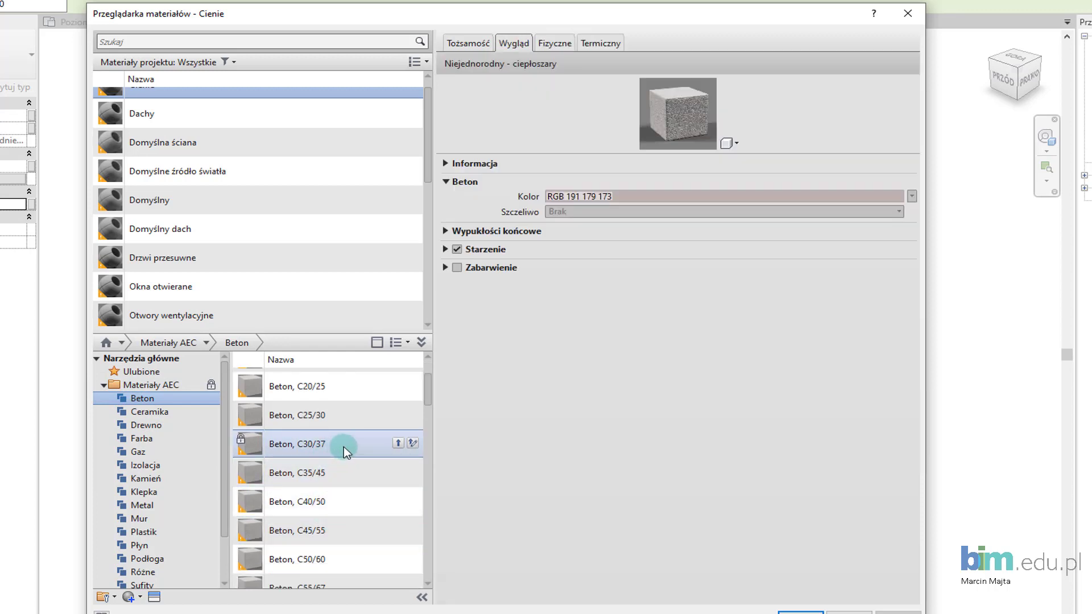
pyautogui.click(399, 444)
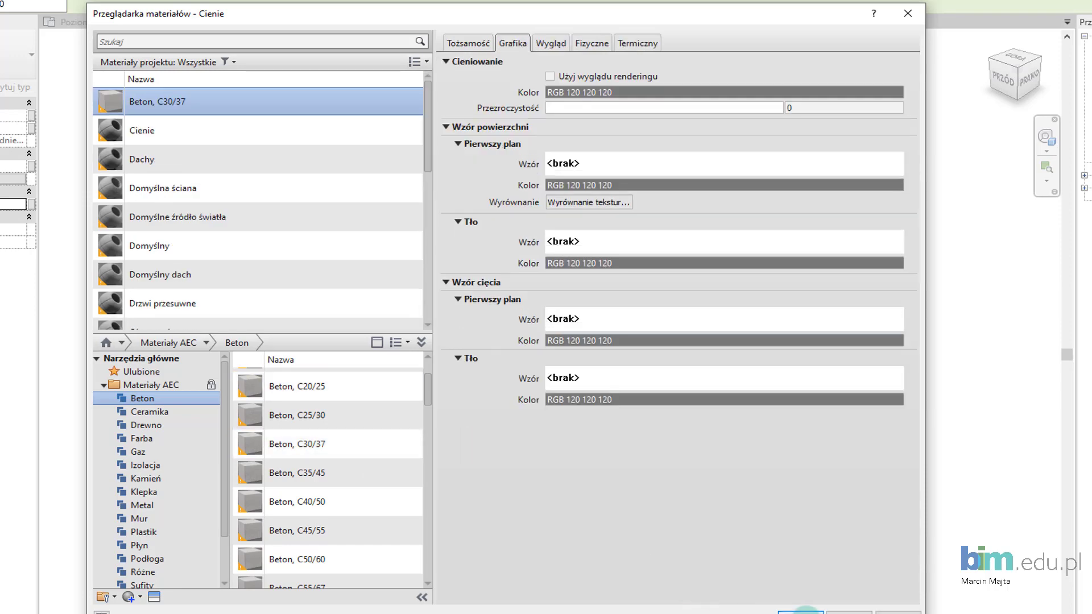
pyautogui.click(180, 139)
pyautogui.click(178, 109)
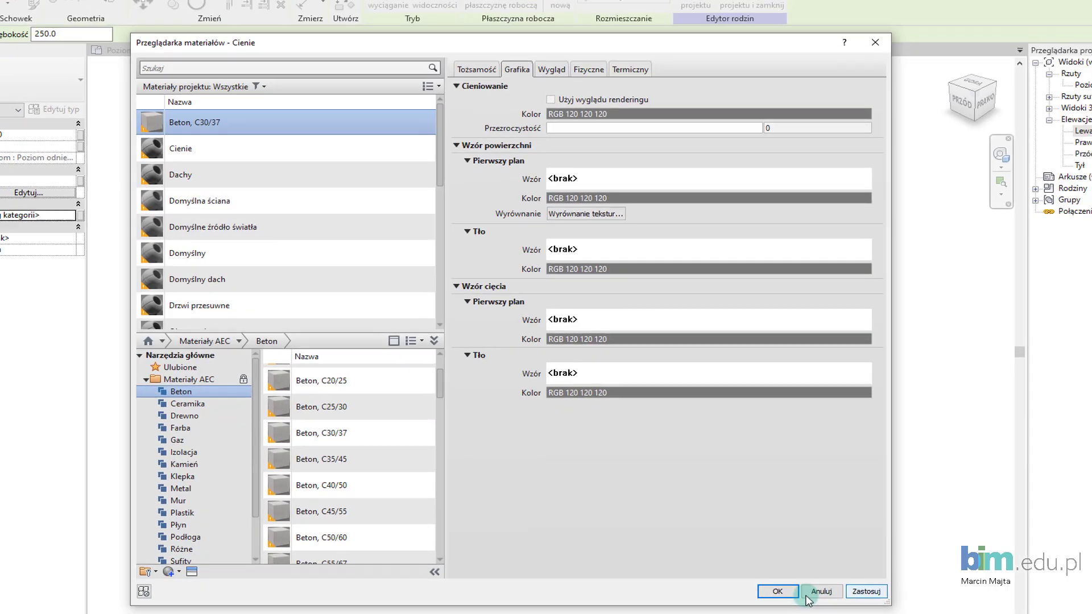
pyautogui.click(799, 613)
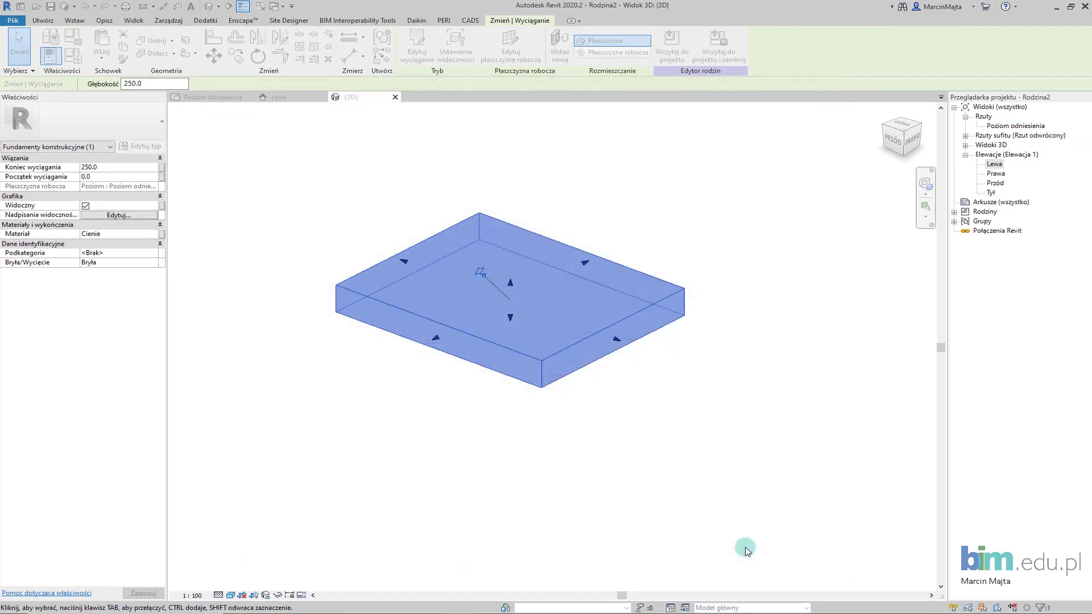
# Assign Beton, C30/37 as the slab extrusion's material.
pyautogui.click(412, 305)
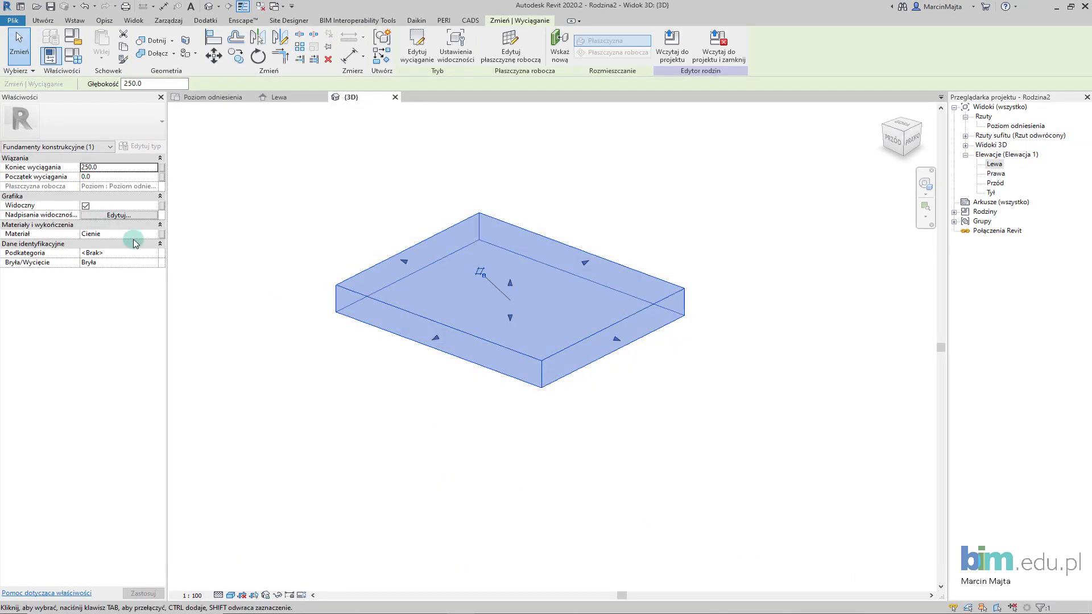
pyautogui.click(157, 237)
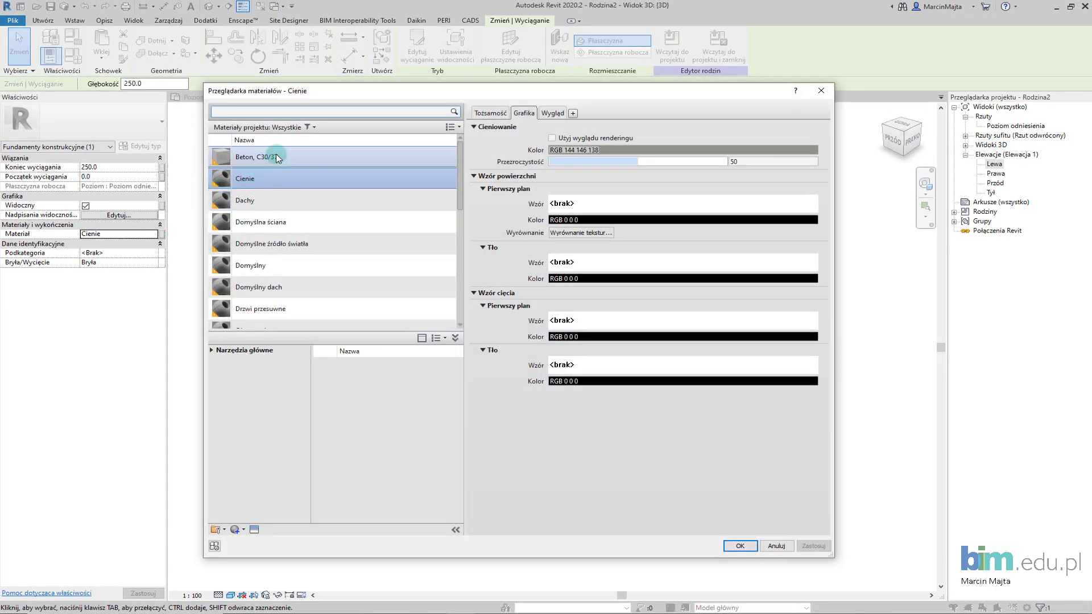
pyautogui.click(267, 154)
pyautogui.click(740, 546)
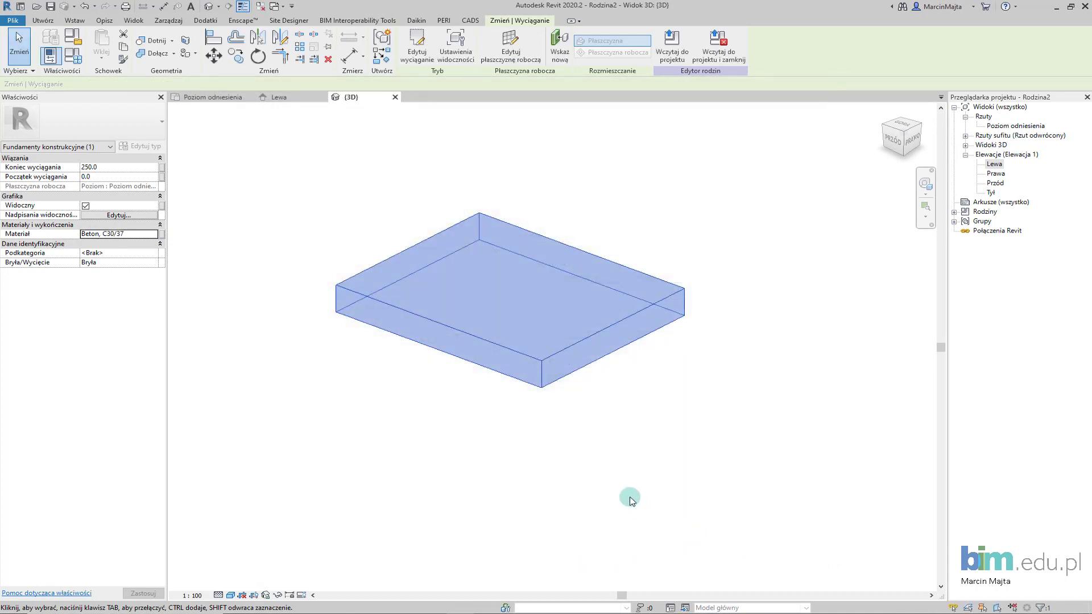
pyautogui.click(629, 497)
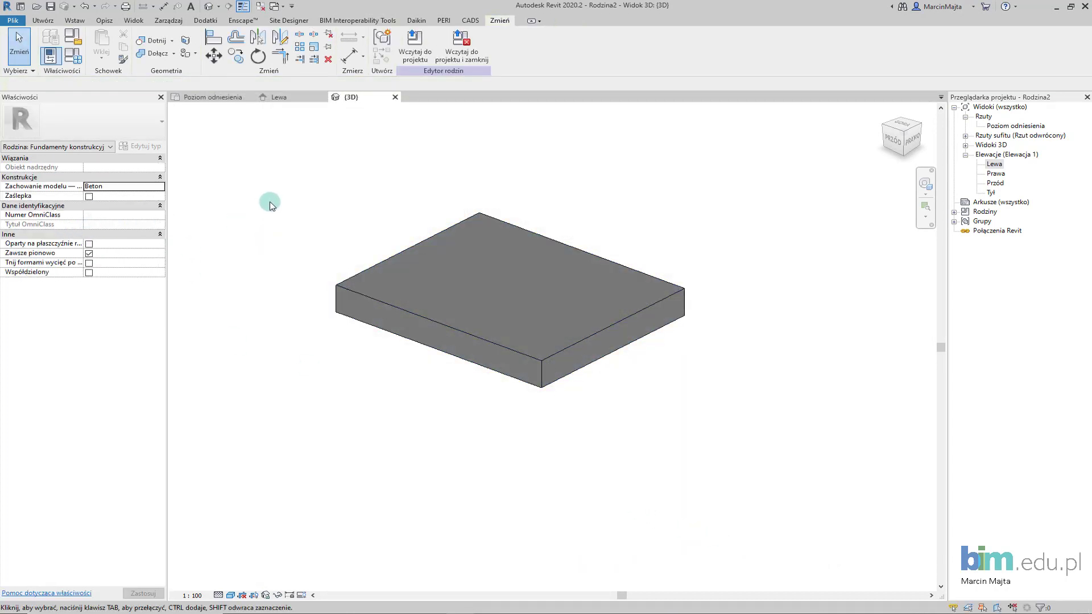
# Return to the Poziom odniesienia plan view and recentre the slab.
pyautogui.click(195, 101)
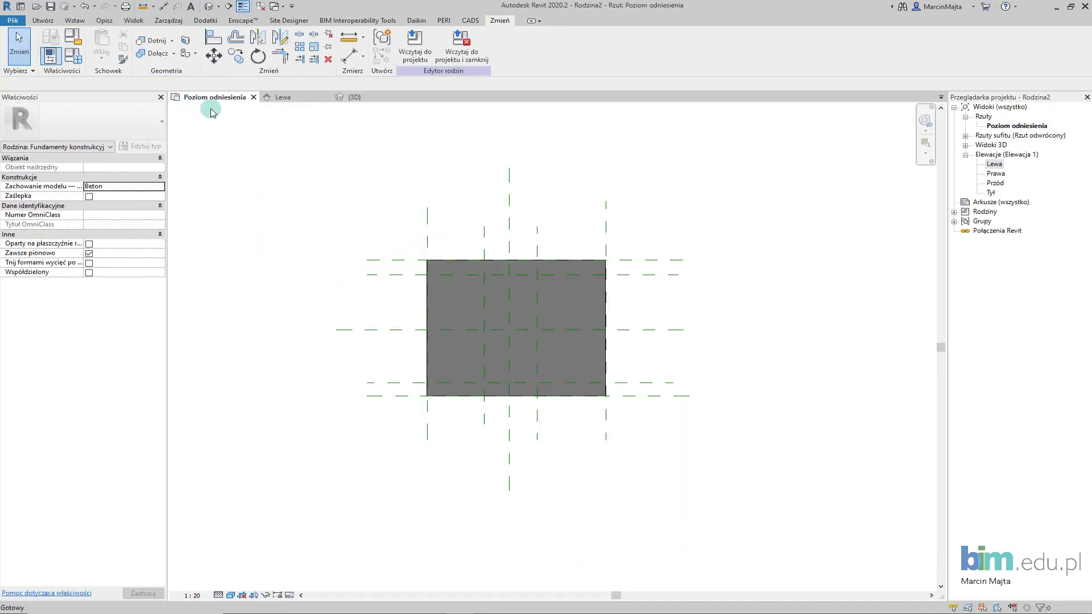
pyautogui.moveTo(415, 202); pyautogui.dragTo(392, 217, button='middle')
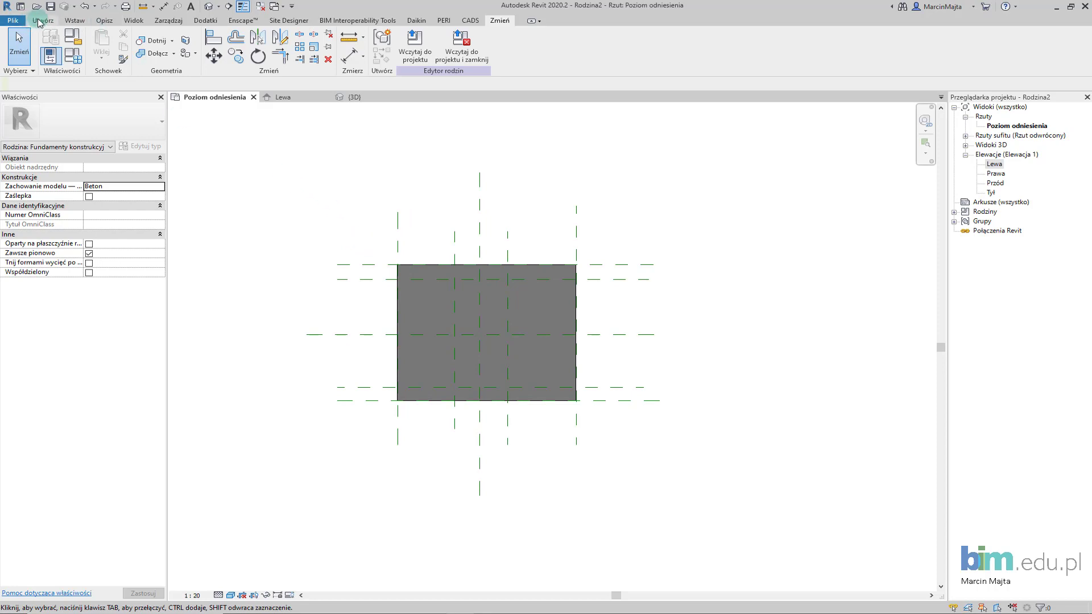
pyautogui.click(40, 20)
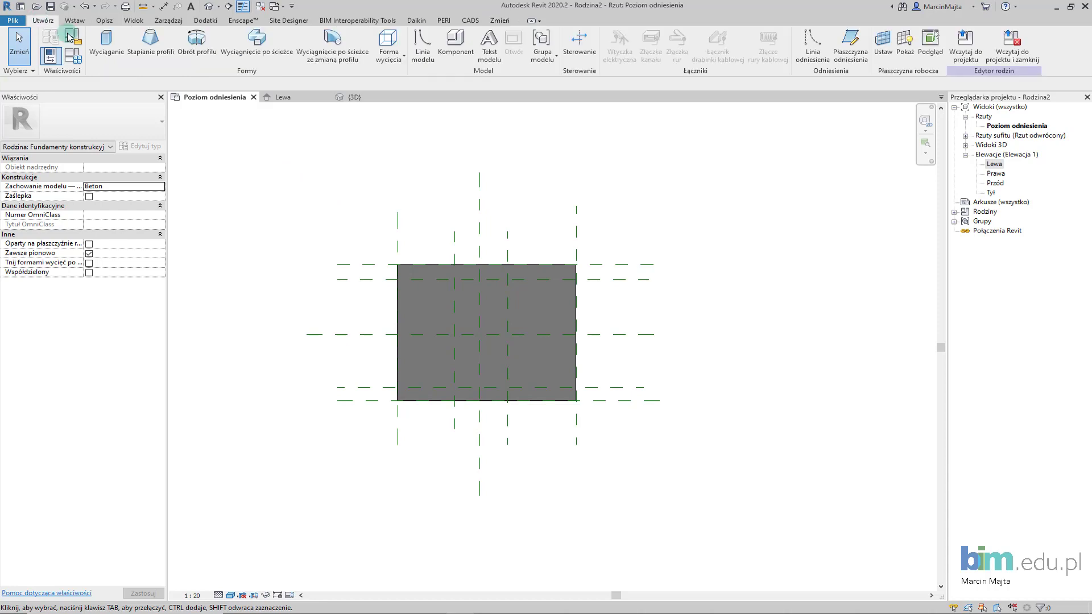
pyautogui.click(121, 73)
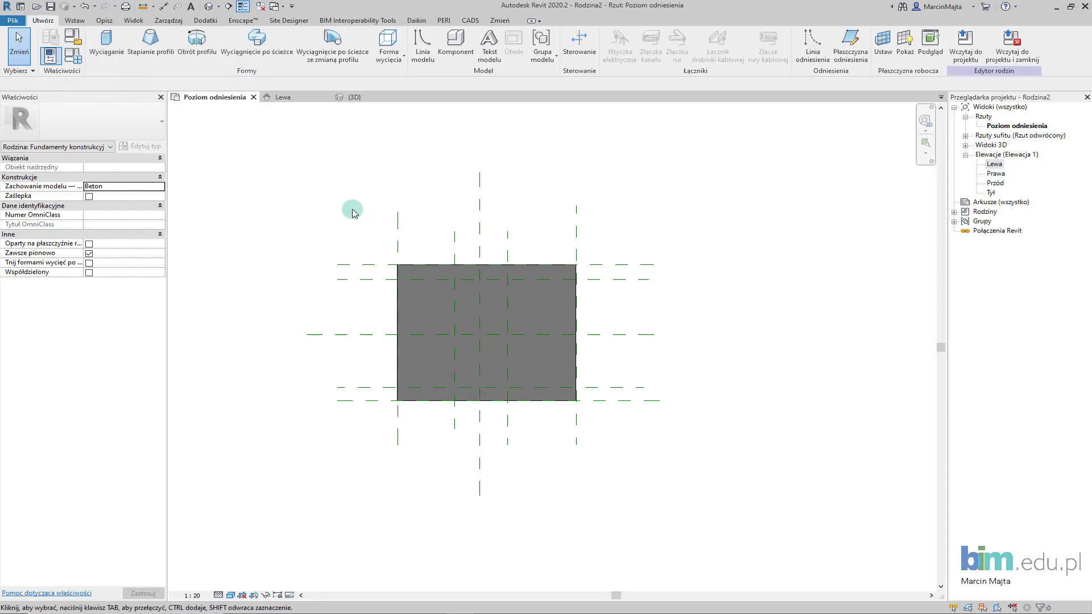
# Start a blend and draw its bottom profile rectangle along the slab edges.
pyautogui.click(157, 60)
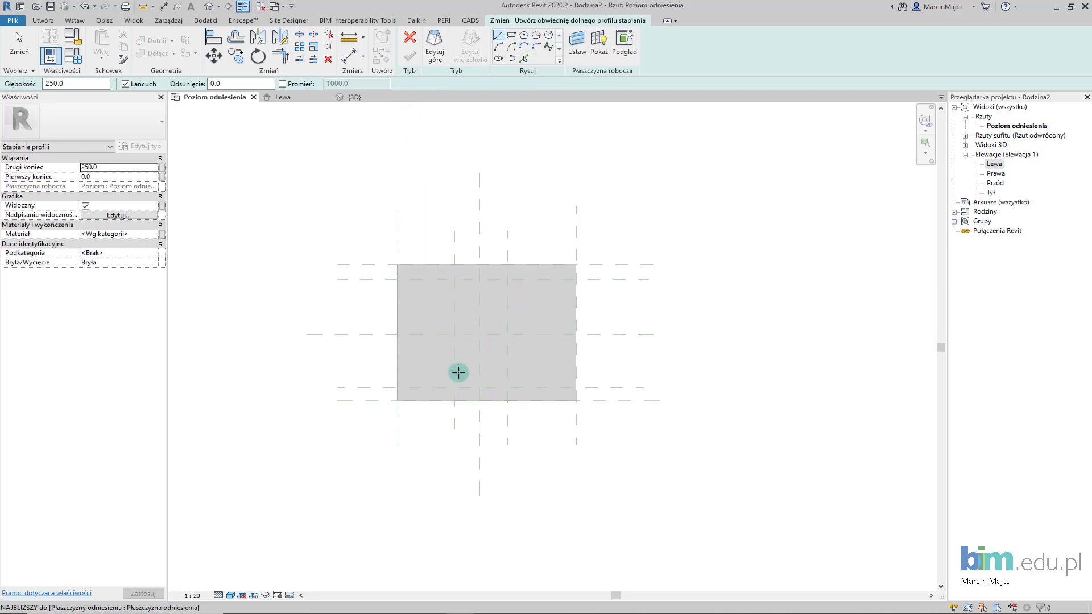
pyautogui.click(399, 263)
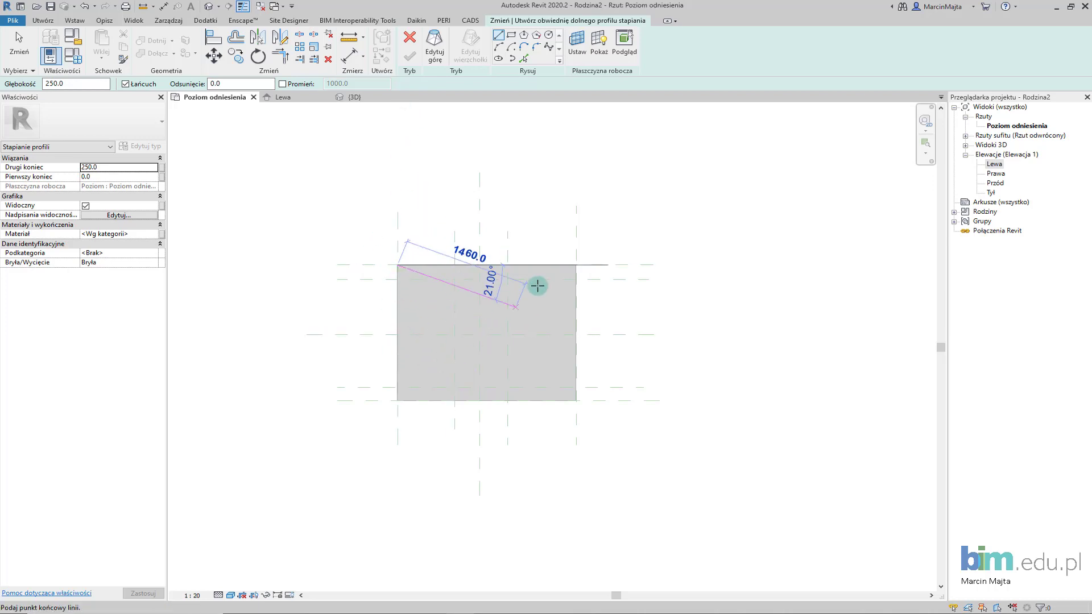
pyautogui.click(577, 264)
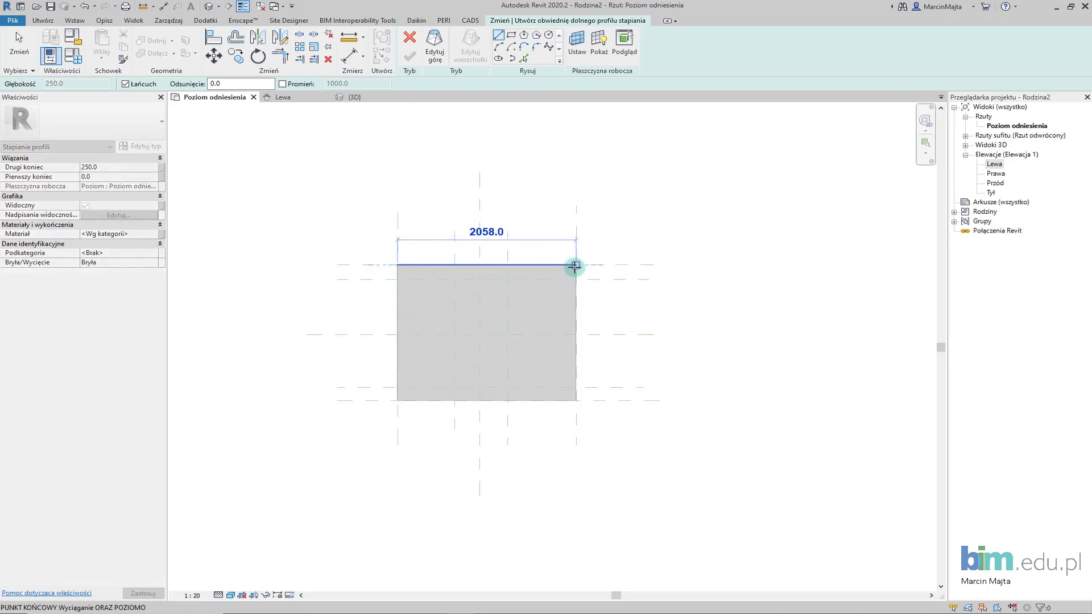
pyautogui.click(576, 401)
pyautogui.click(399, 401)
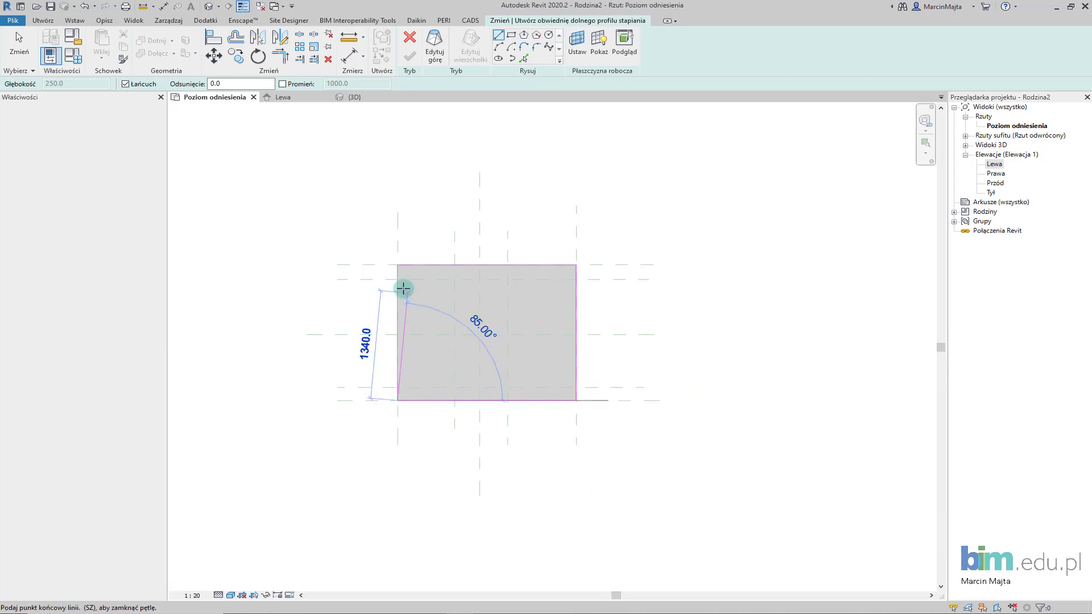
pyautogui.click(397, 265)
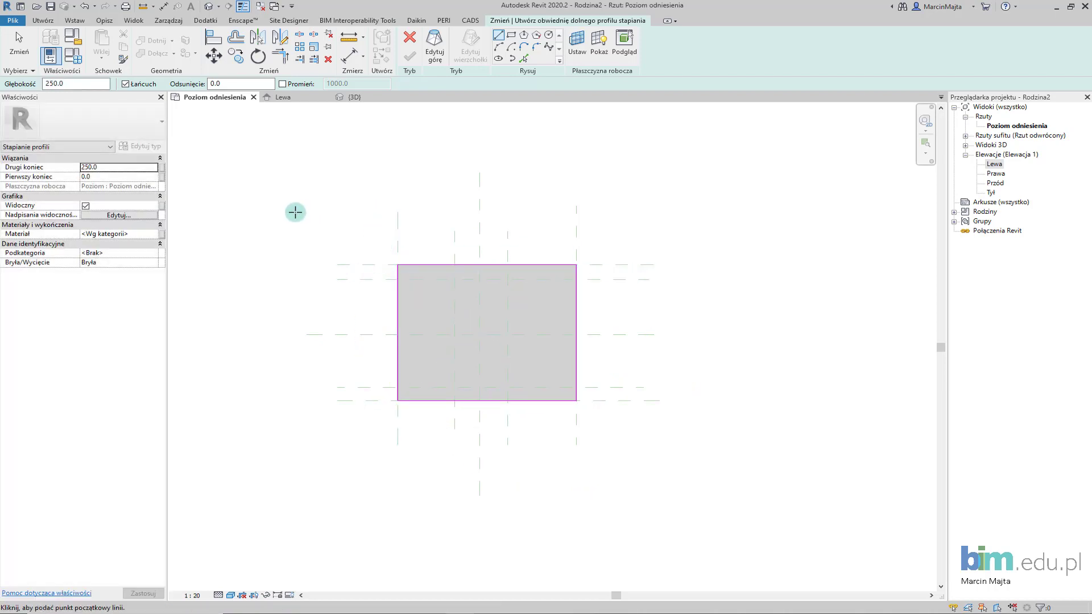
# Draw a smaller, narrower rectangular top profile inside the slab outline.
pyautogui.click(436, 51)
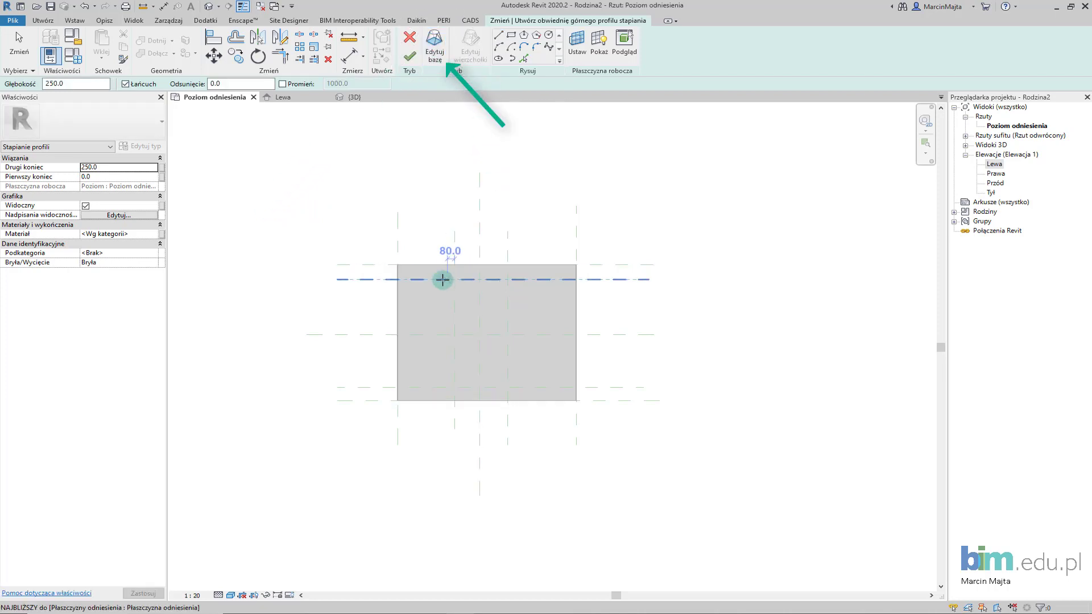
pyautogui.click(456, 279)
pyautogui.click(508, 280)
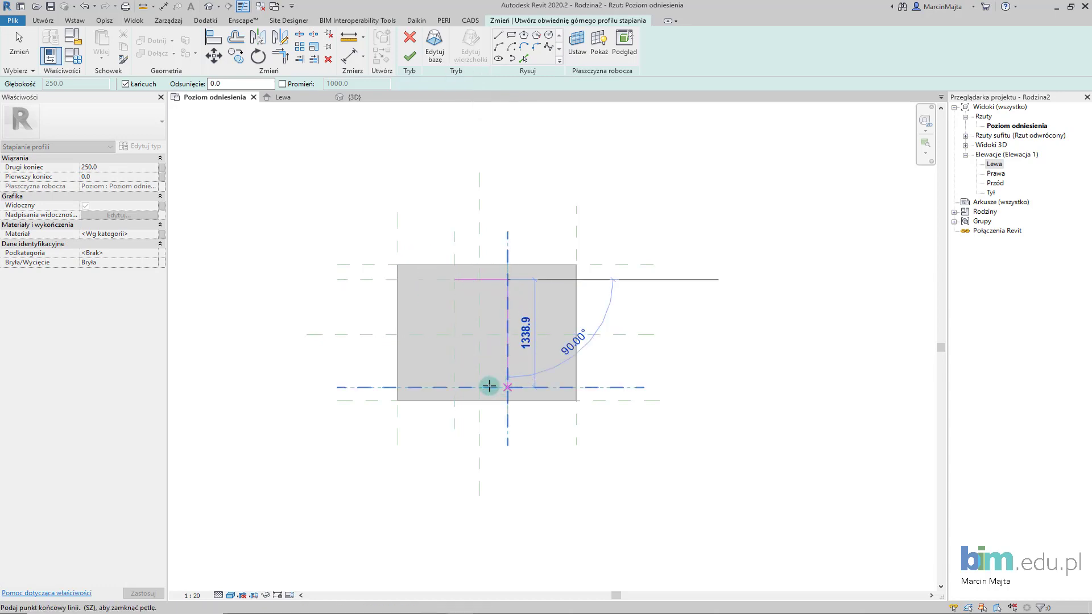
pyautogui.click(508, 387)
pyautogui.click(451, 384)
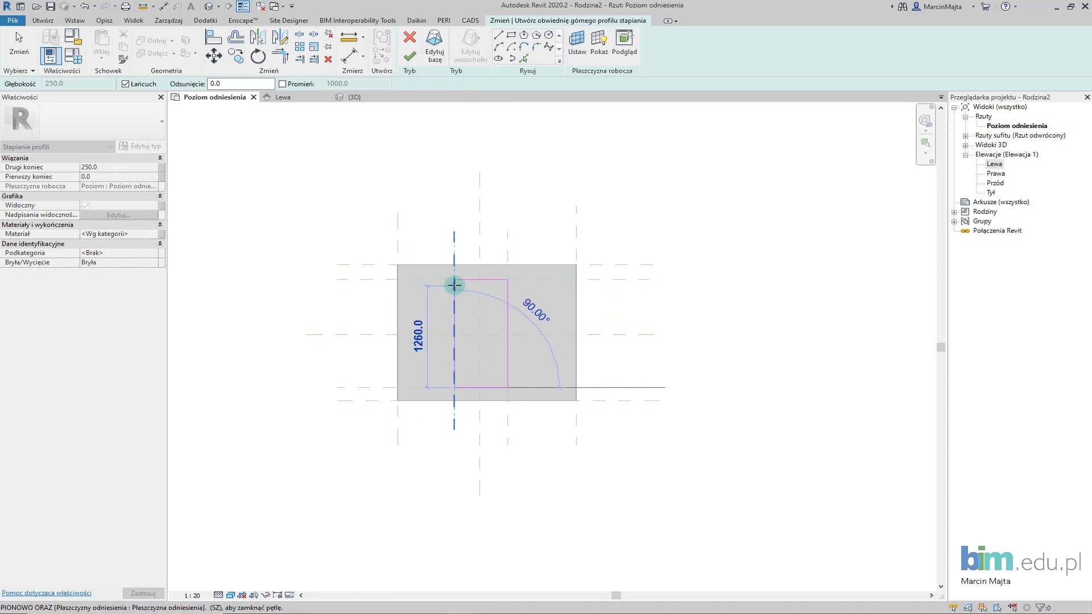
pyautogui.click(454, 284)
pyautogui.press('Escape')
pyautogui.press('Escape')
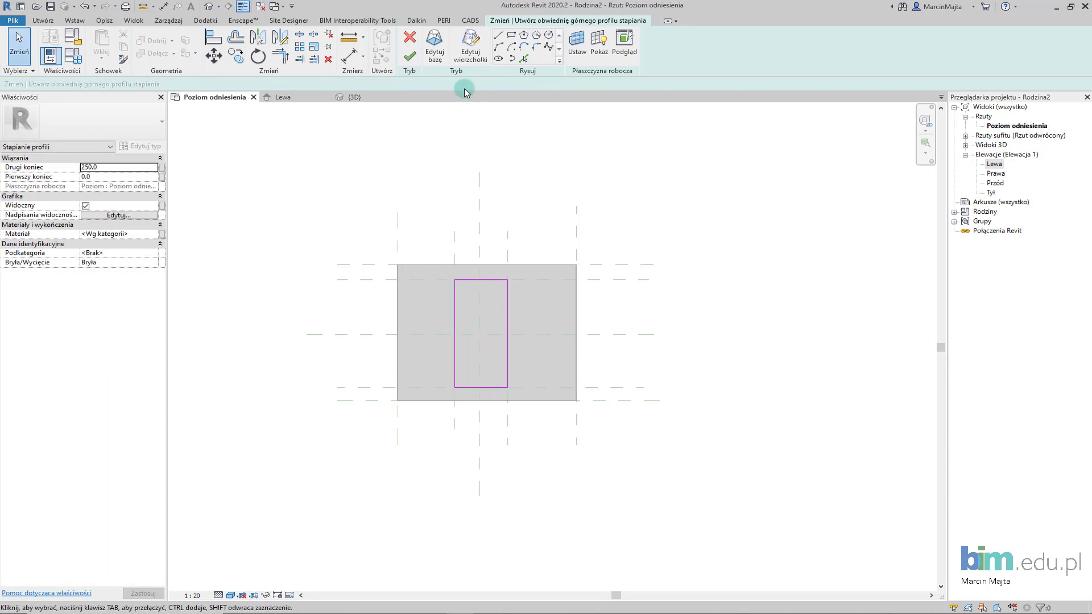
# Align the blend base's top, right, bottom and left edges to the four outer reference planes.
pyautogui.click(426, 59)
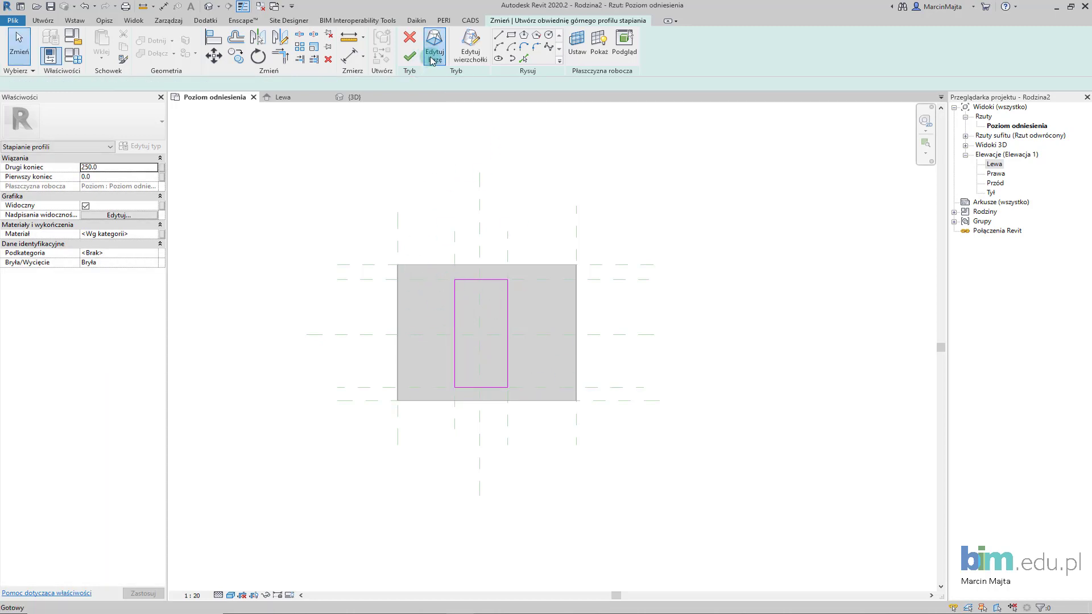
pyautogui.press('a')
pyautogui.press('l')
pyautogui.click(396, 255)
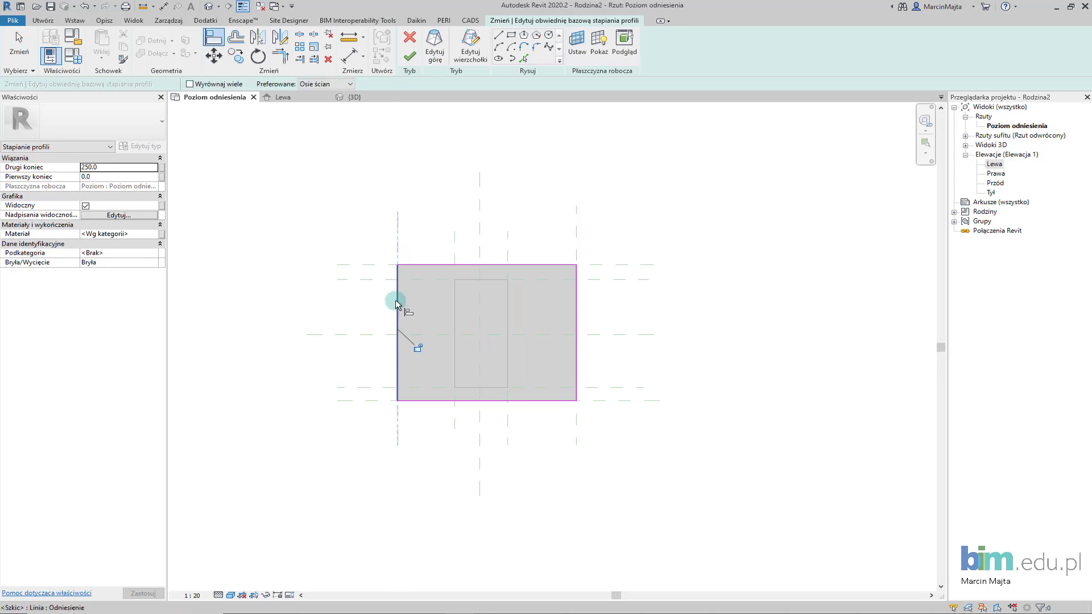
pyautogui.click(370, 264)
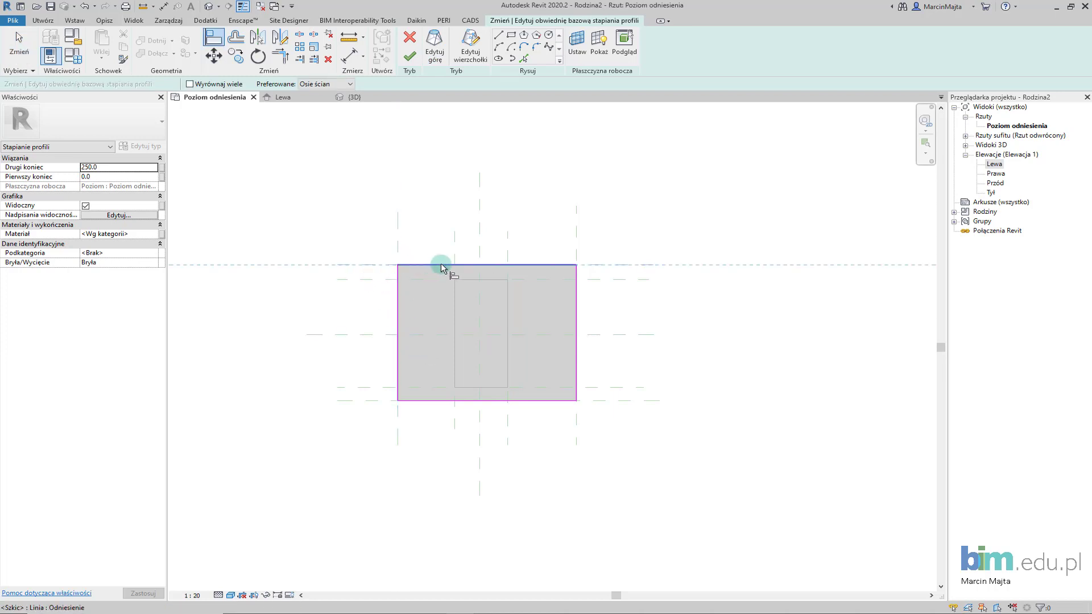
pyautogui.click(442, 266)
pyautogui.click(576, 238)
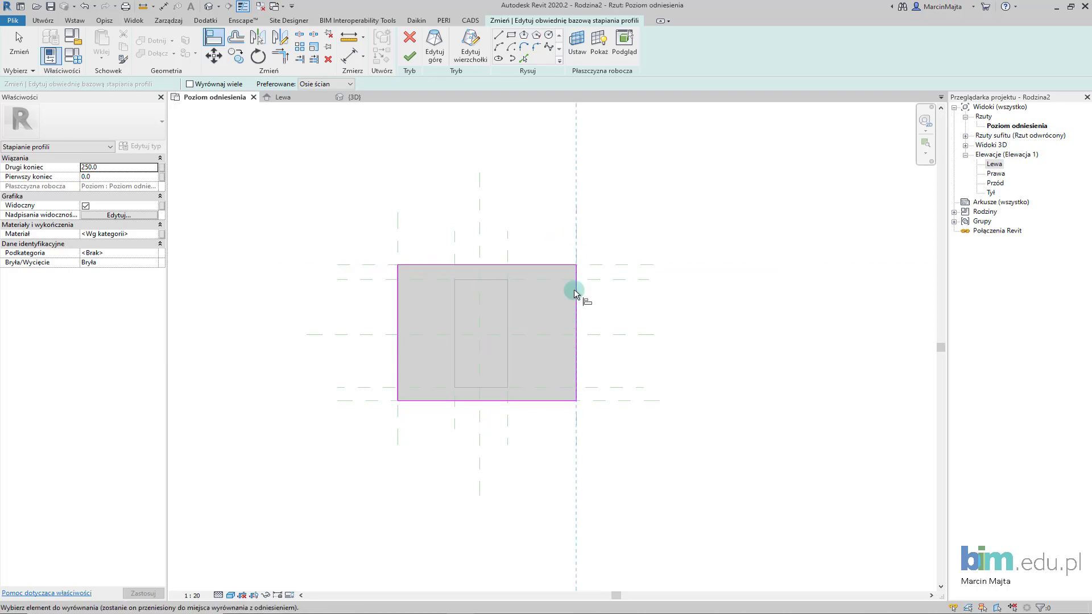
pyautogui.click(574, 334)
pyautogui.click(573, 402)
pyautogui.click(514, 400)
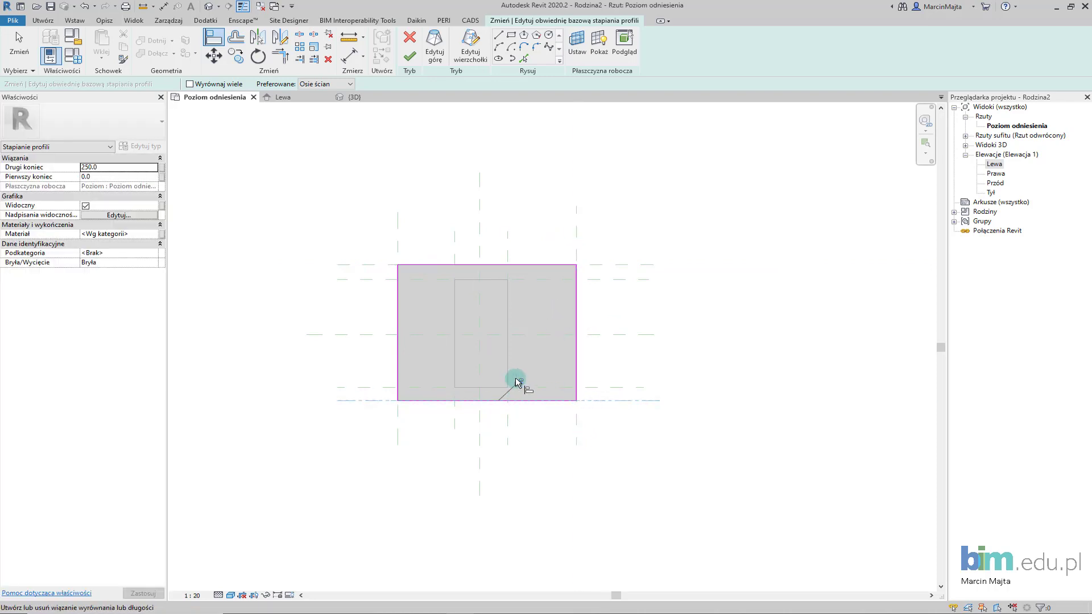
pyautogui.click(400, 240)
pyautogui.click(397, 324)
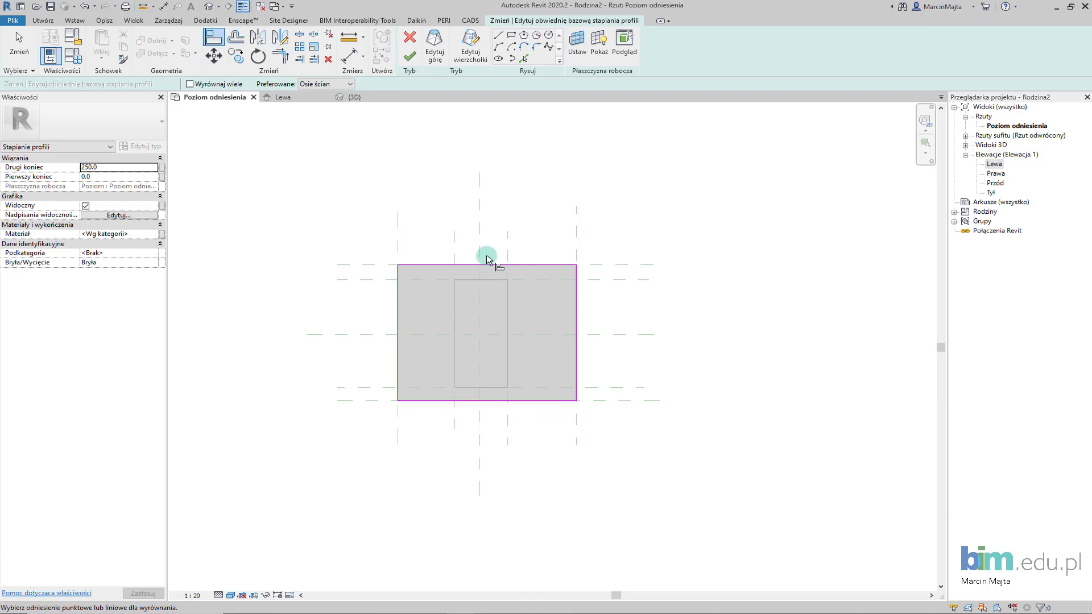
pyautogui.click(438, 56)
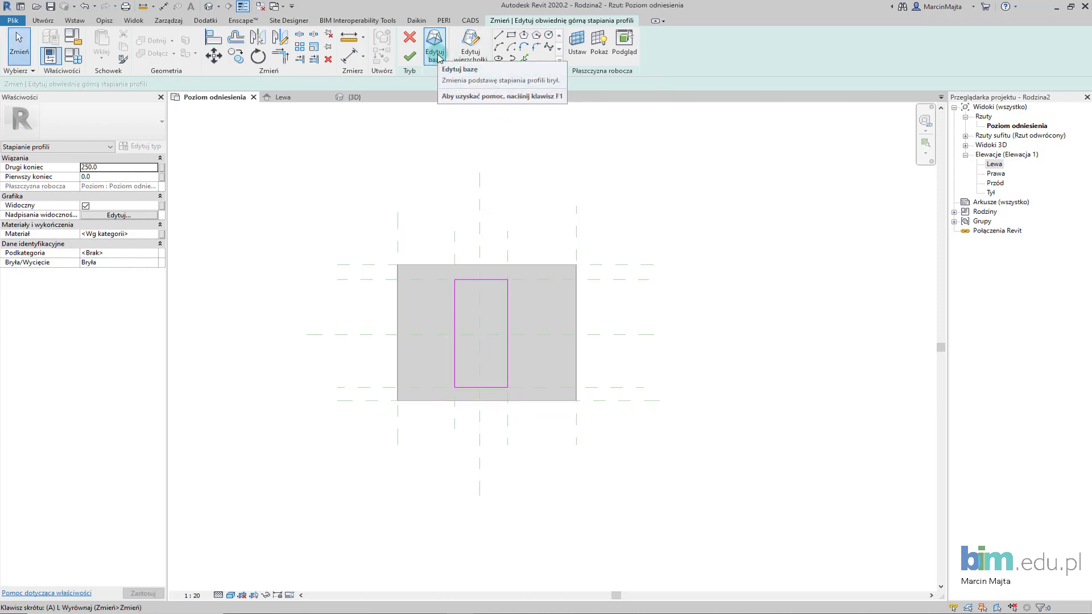
# Align the top profile's upper, right and lower edges to the inner reference planes, locking the upper edge.
pyautogui.press('a')
pyautogui.press('l')
pyautogui.click(455, 236)
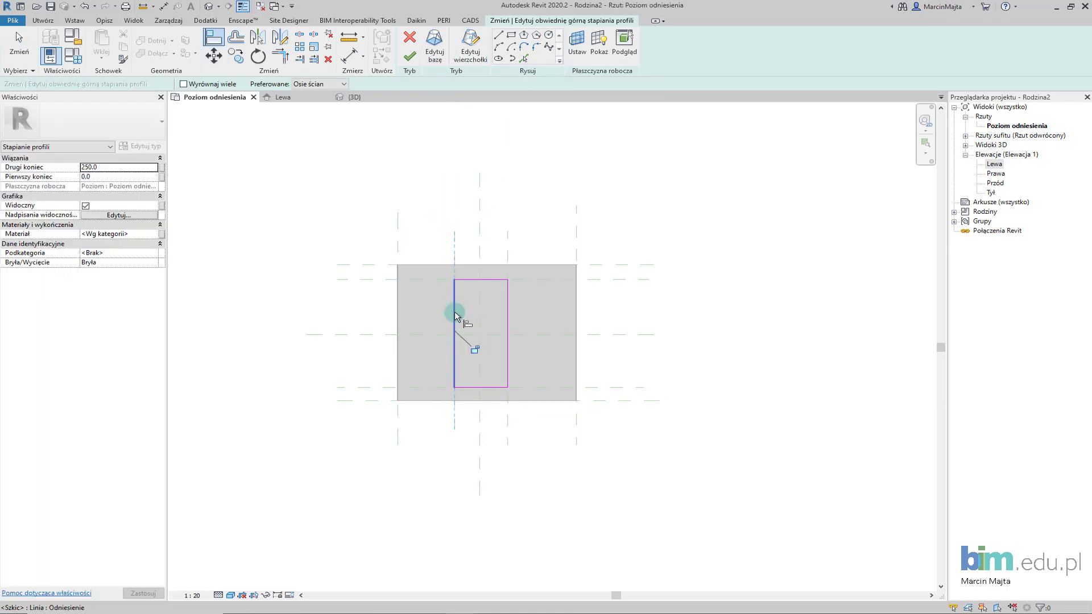
pyautogui.click(546, 280)
pyautogui.click(493, 279)
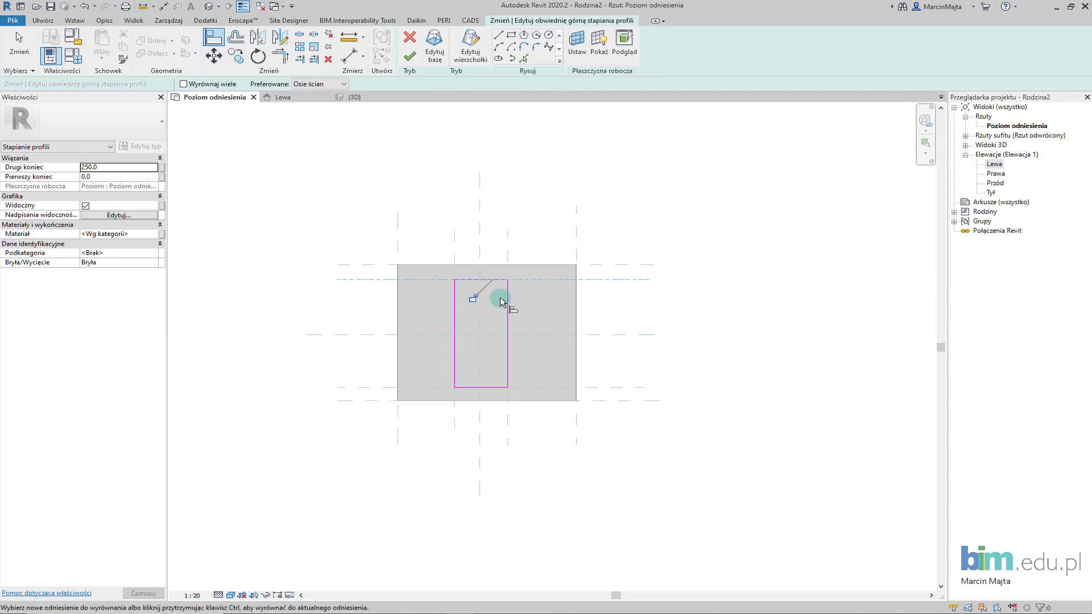
pyautogui.click(473, 298)
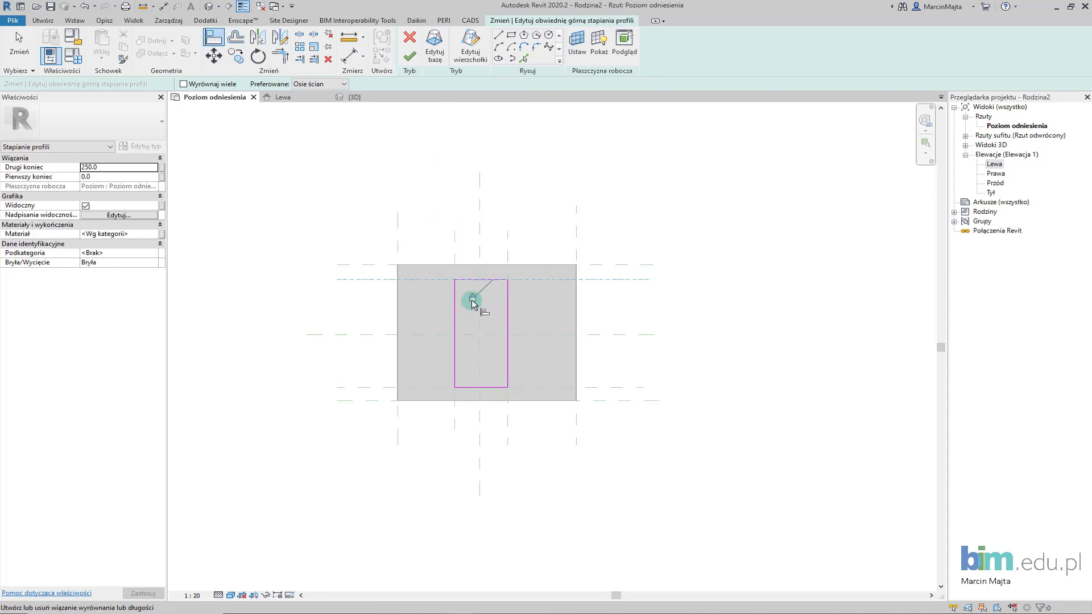
pyautogui.click(506, 434)
pyautogui.click(508, 370)
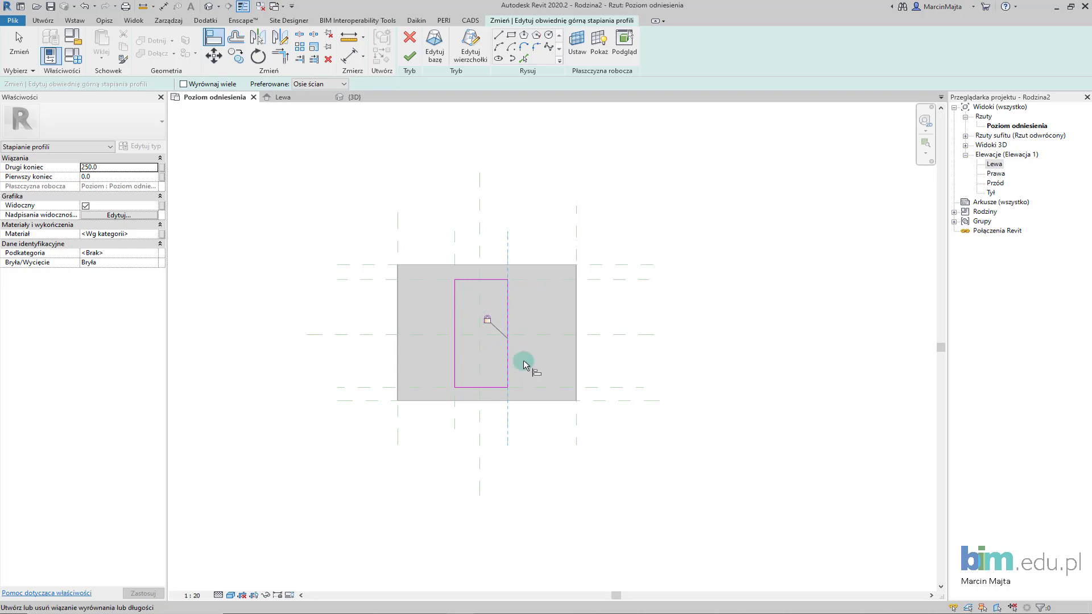
pyautogui.click(584, 387)
pyautogui.click(470, 388)
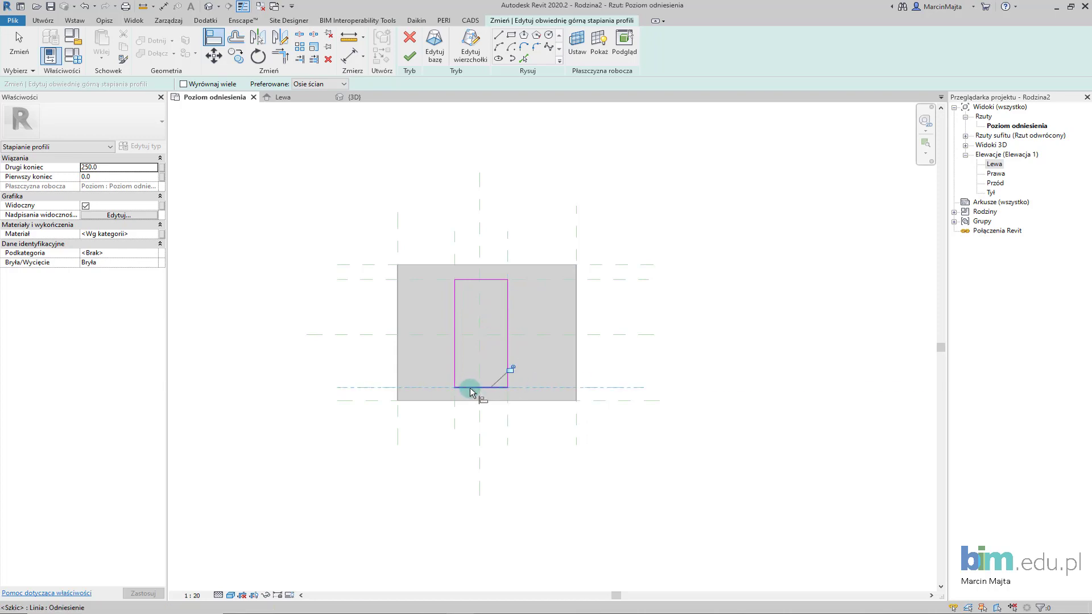
pyautogui.click(454, 483)
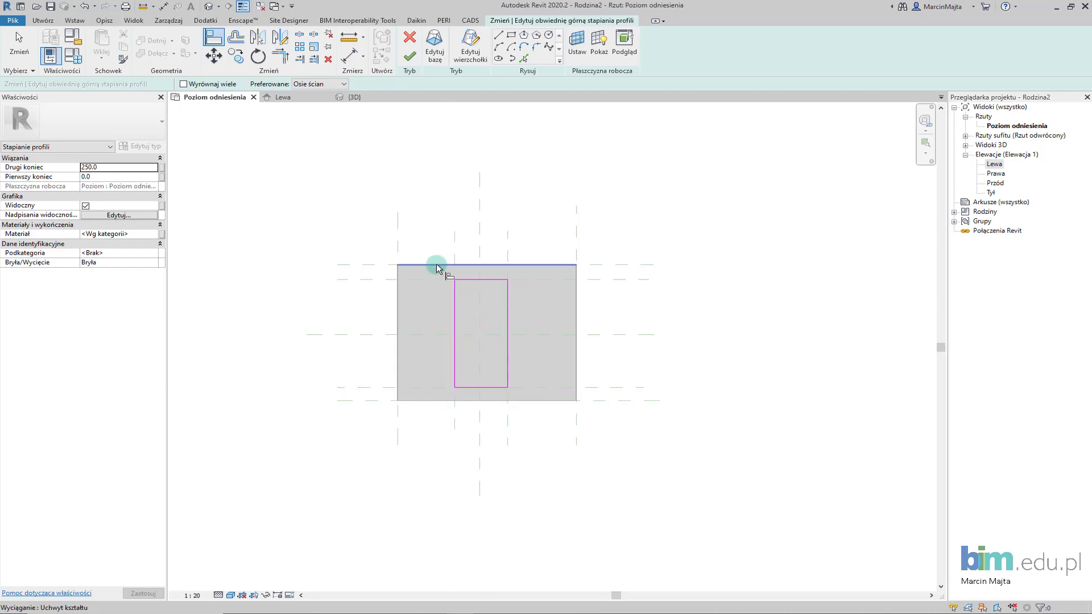
pyautogui.press('Escape')
pyautogui.press('Escape')
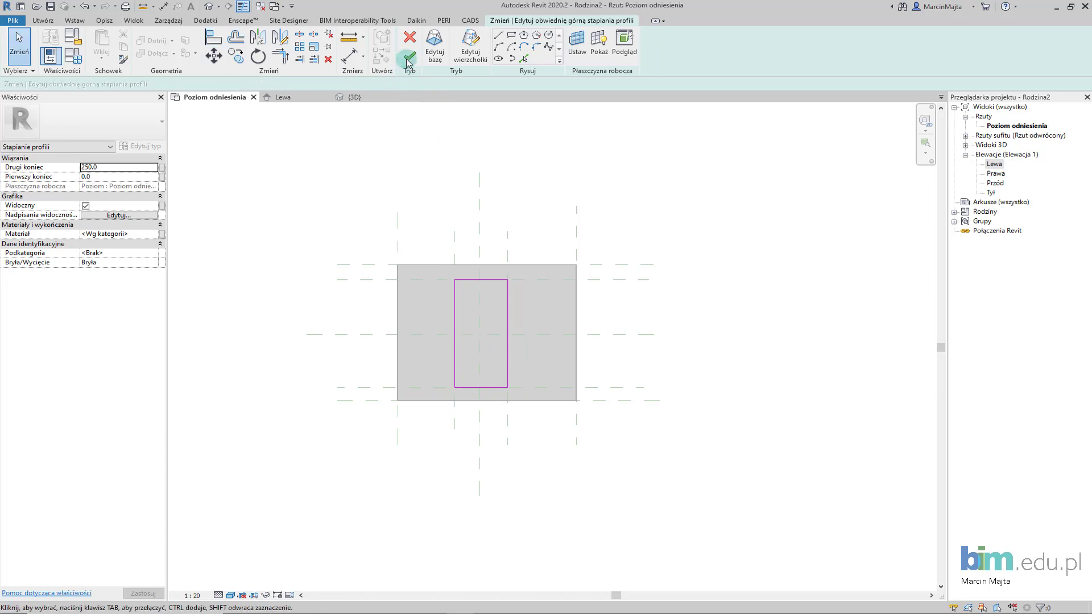
pyautogui.click(183, 137)
# Set the blend's Second End to 500, finish the blend, and inspect the footing in 3D.
pyautogui.doubleClick(112, 171)
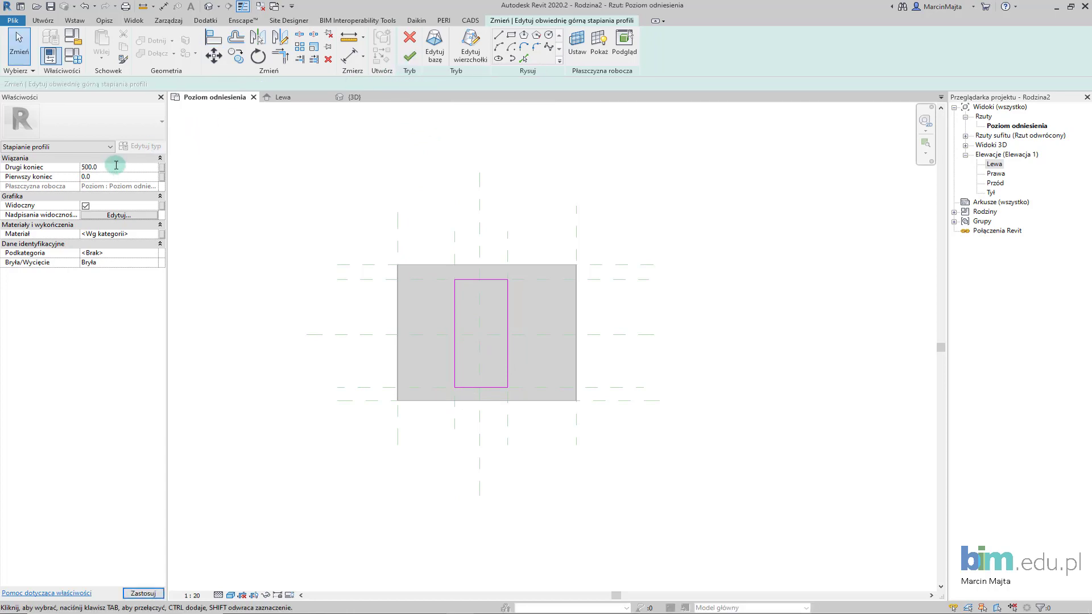
pyautogui.click(410, 57)
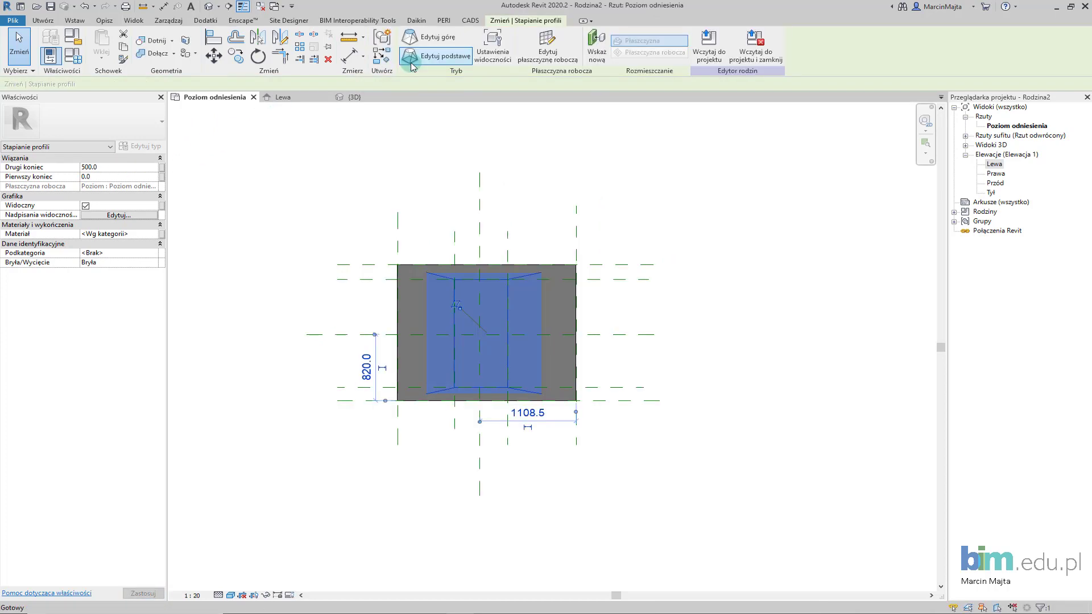
pyautogui.click(328, 225)
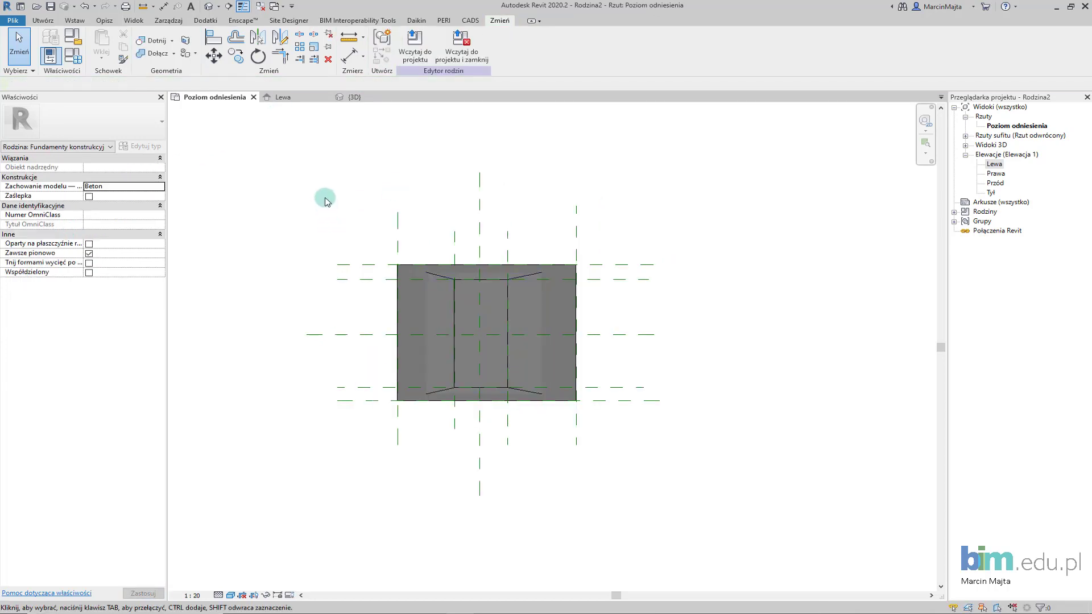
pyautogui.click(356, 103)
pyautogui.moveTo(529, 390)
pyautogui.keyDown('shift'); pyautogui.mouseDown(button='middle')
pyautogui.moveTo(606, 381)
pyautogui.moveTo(532, 407)
pyautogui.moveTo(554, 238)
pyautogui.mouseUp(button='middle'); pyautogui.keyUp('shift')
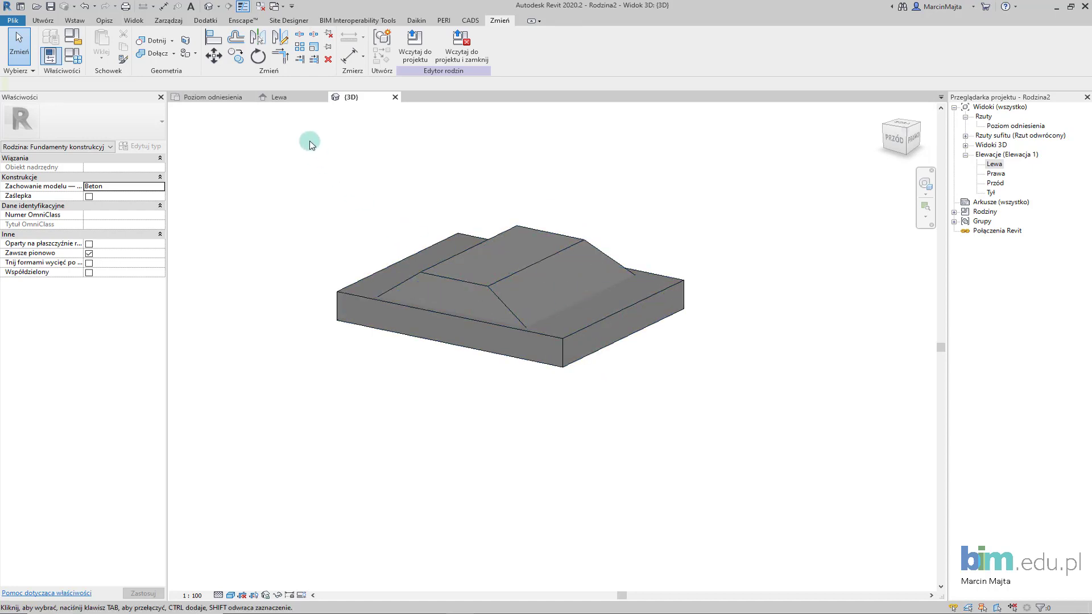
# Show the footing in the Lewa elevation with the Shaded visual style.
pyautogui.click(287, 100)
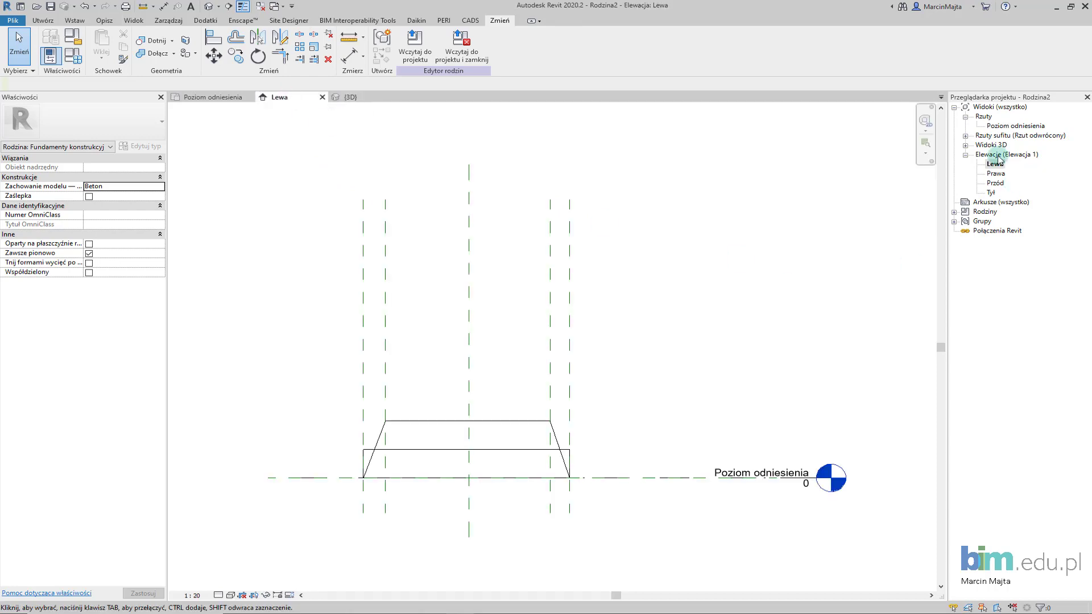
pyautogui.moveTo(705, 407); pyautogui.dragTo(693, 371, button='middle')
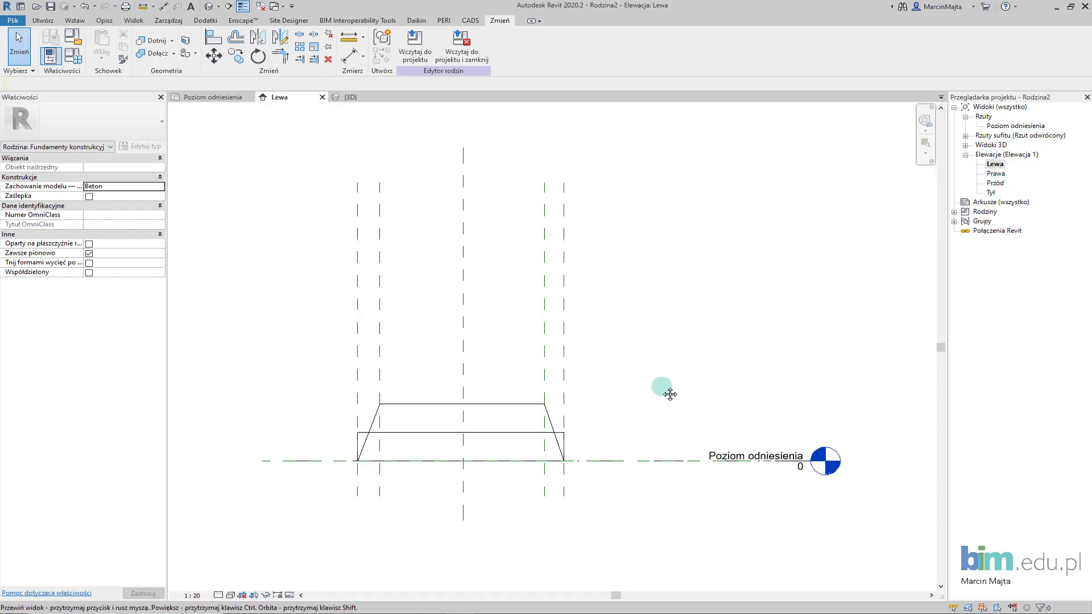
pyautogui.click(219, 596)
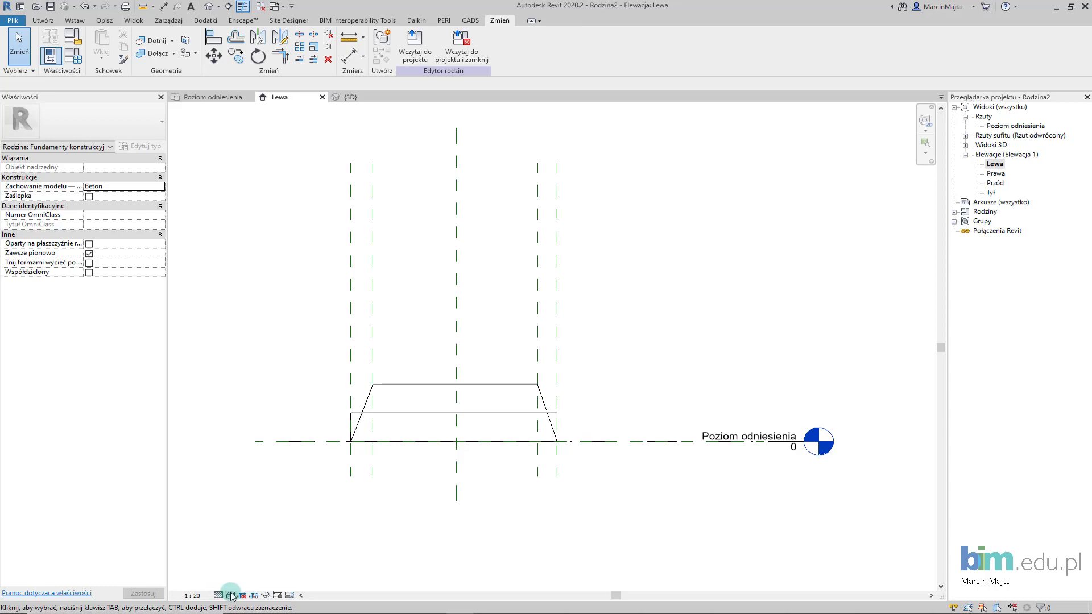
pyautogui.click(231, 596)
pyautogui.click(259, 574)
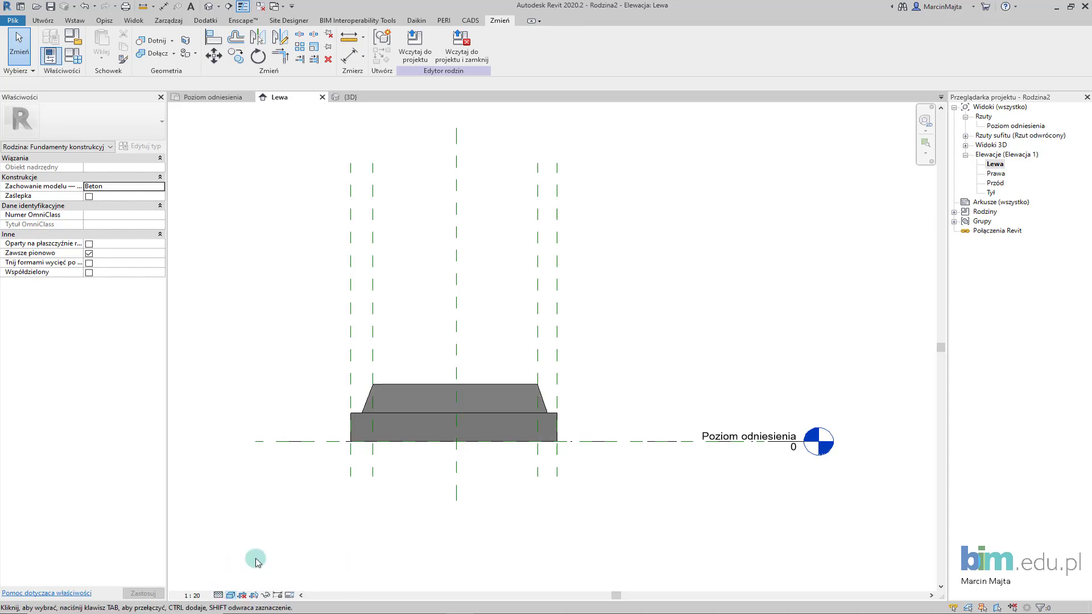
pyautogui.moveTo(317, 465); pyautogui.dragTo(408, 460, button='middle')
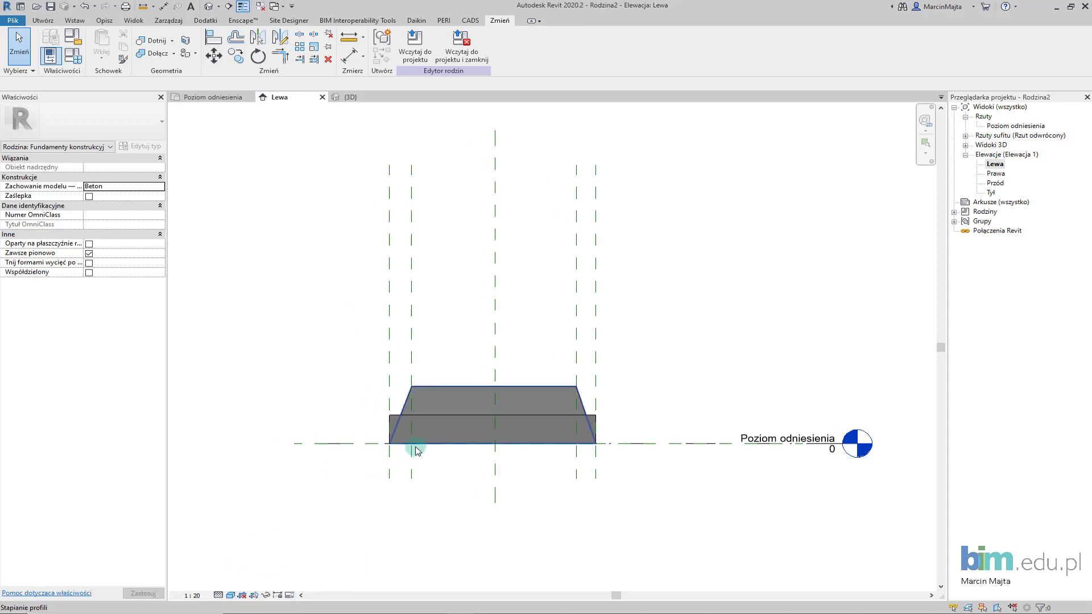
# Draw two horizontal reference planes across the Lewa elevation, one at the step and one above it.
pyautogui.press('r')
pyautogui.press('p')
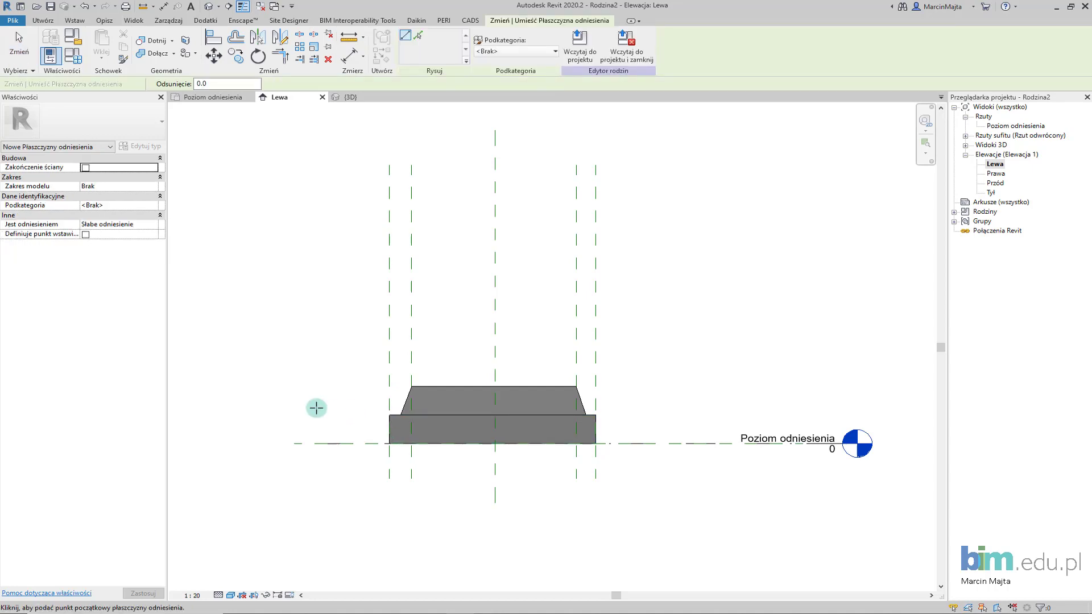
pyautogui.click(312, 406)
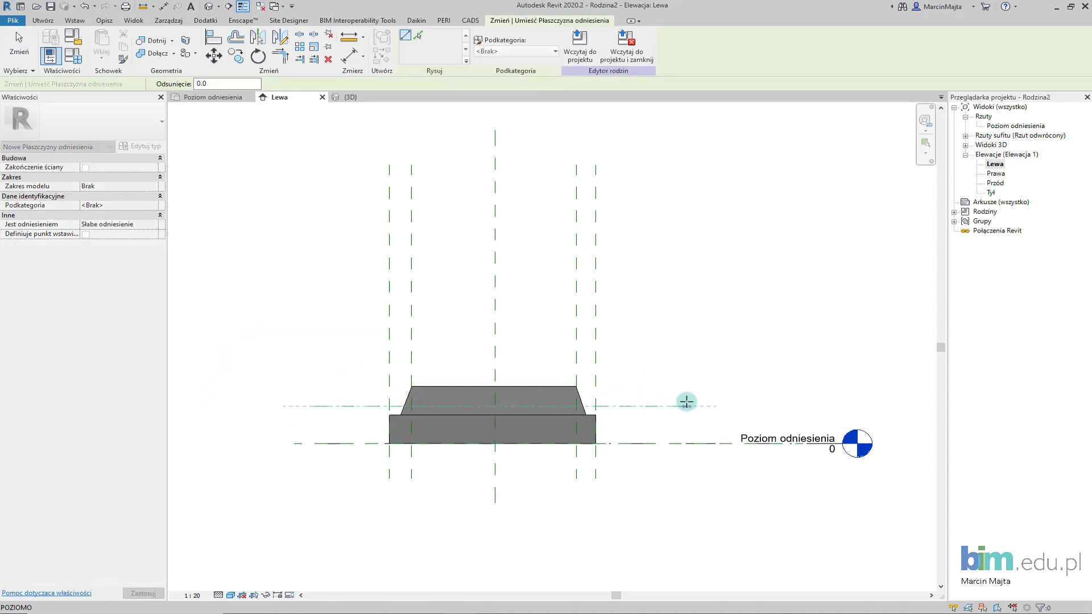
pyautogui.click(686, 407)
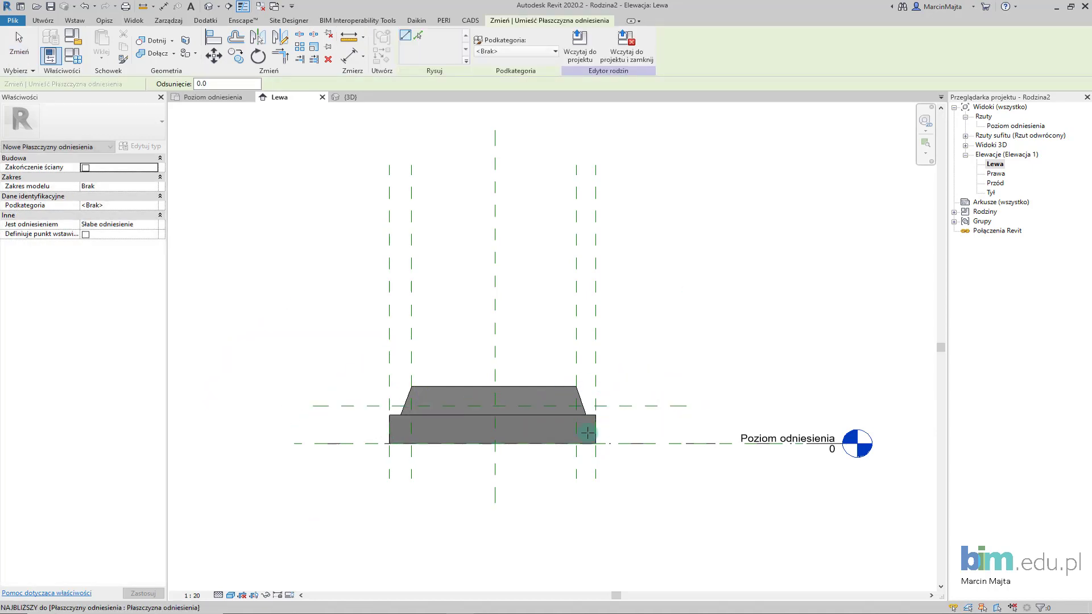
pyautogui.click(309, 352)
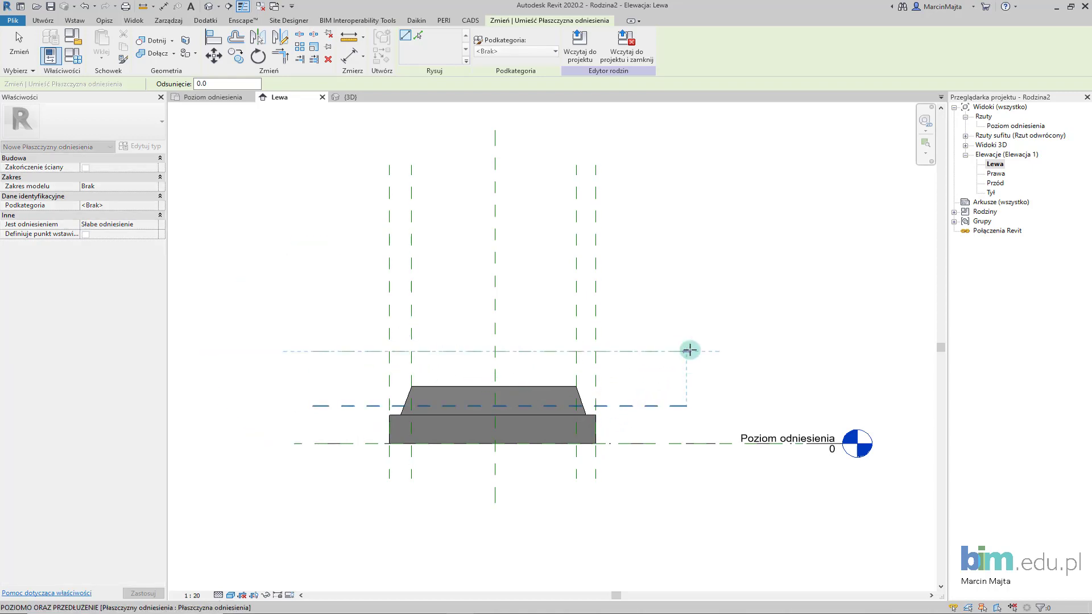
pyautogui.click(689, 351)
pyautogui.press('Escape')
pyautogui.press('Escape')
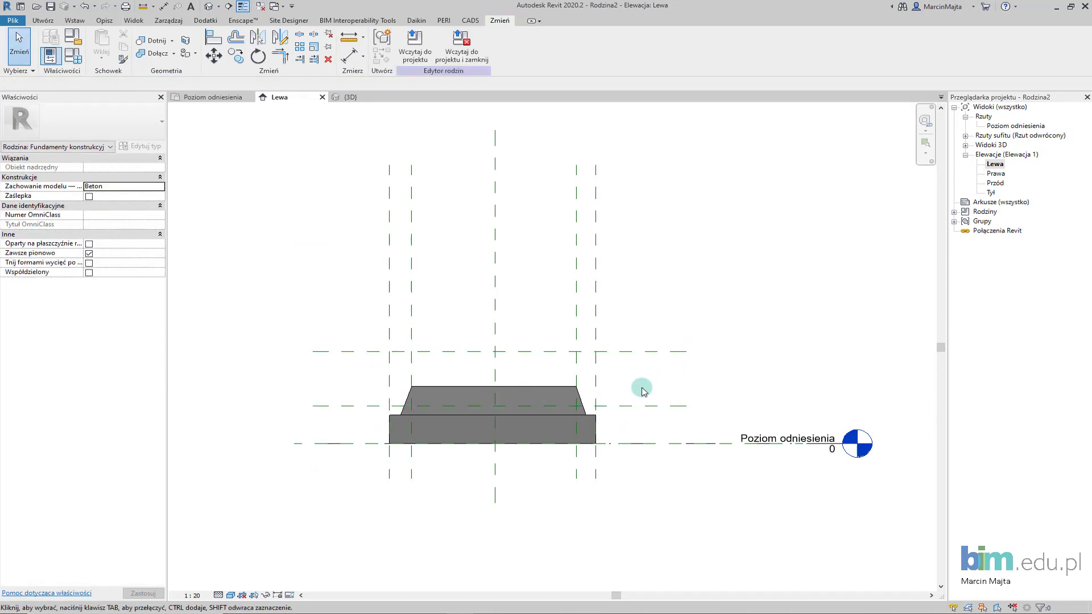
pyautogui.scroll(2, 553, 423)
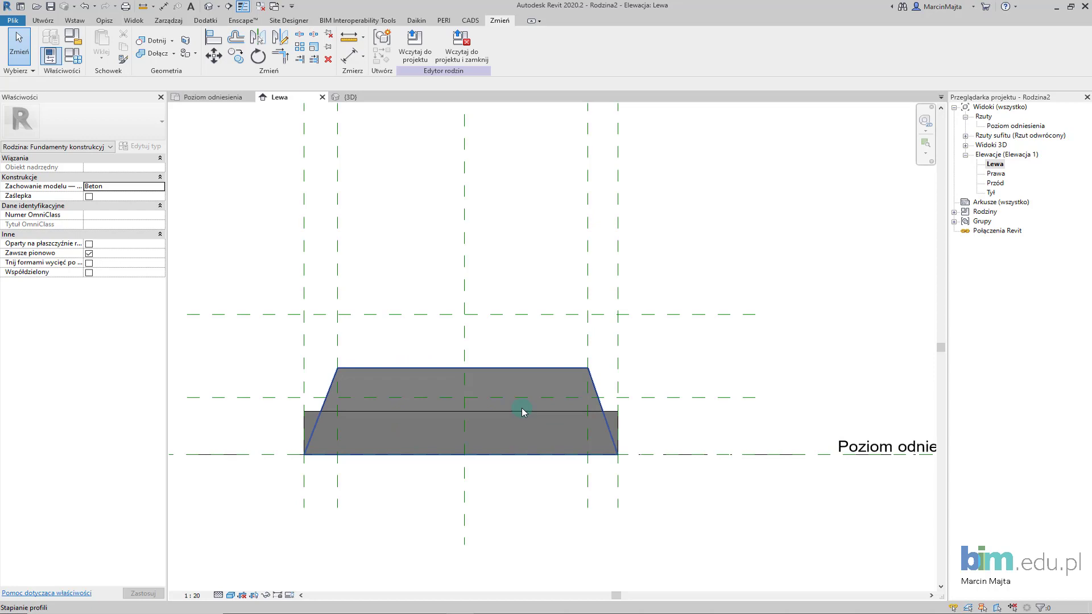
# Move the blend's top to the upper reference plane and lock it, and its bottom to the lower plane.
pyautogui.click(555, 382)
pyautogui.moveTo(460, 367); pyautogui.dragTo(470, 318)
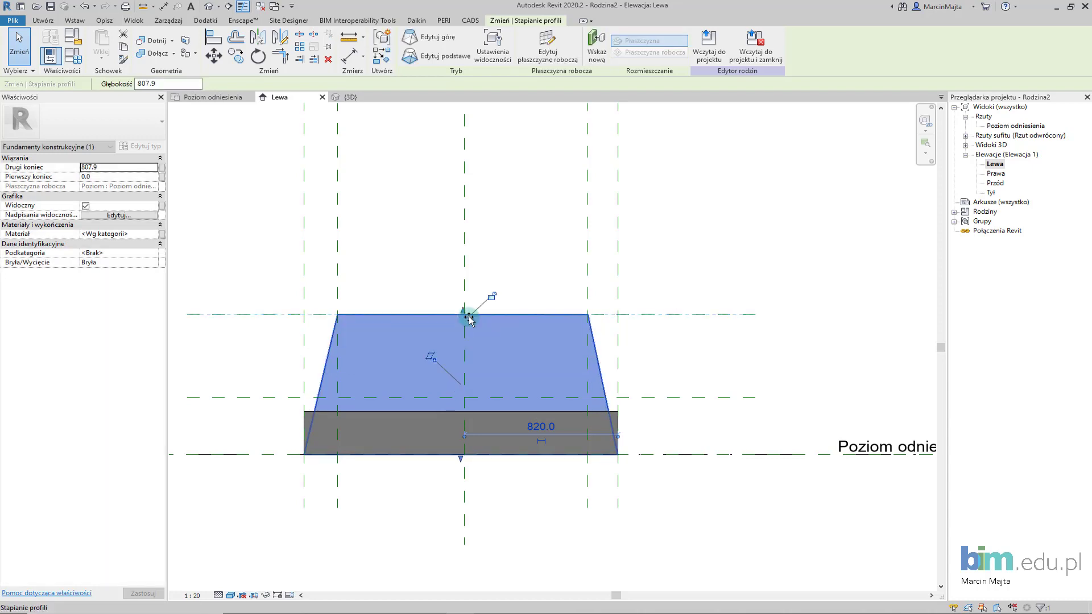
pyautogui.click(491, 297)
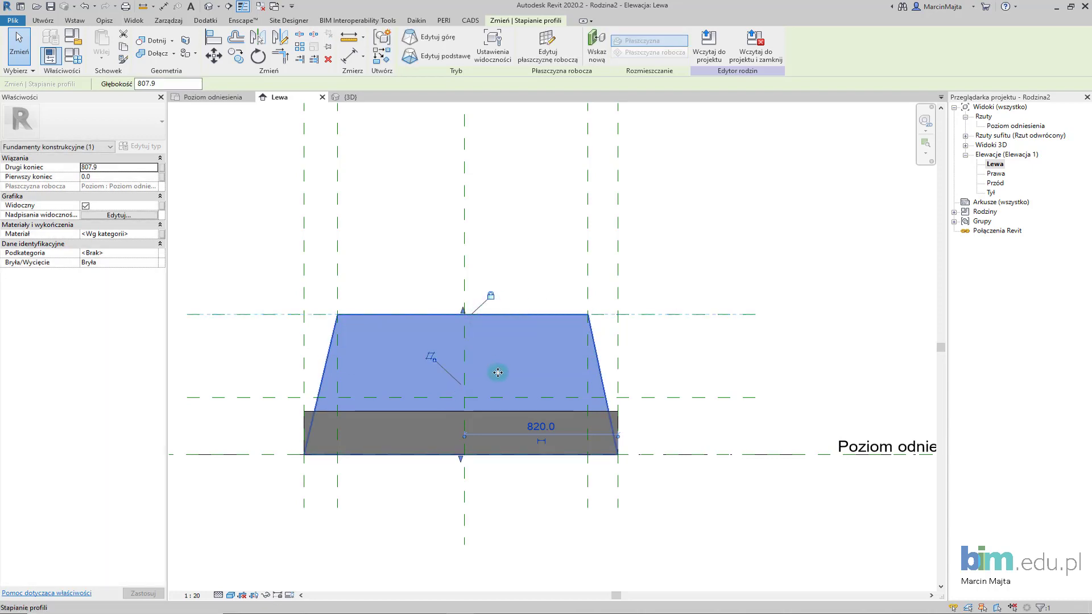
pyautogui.moveTo(462, 464); pyautogui.dragTo(454, 401)
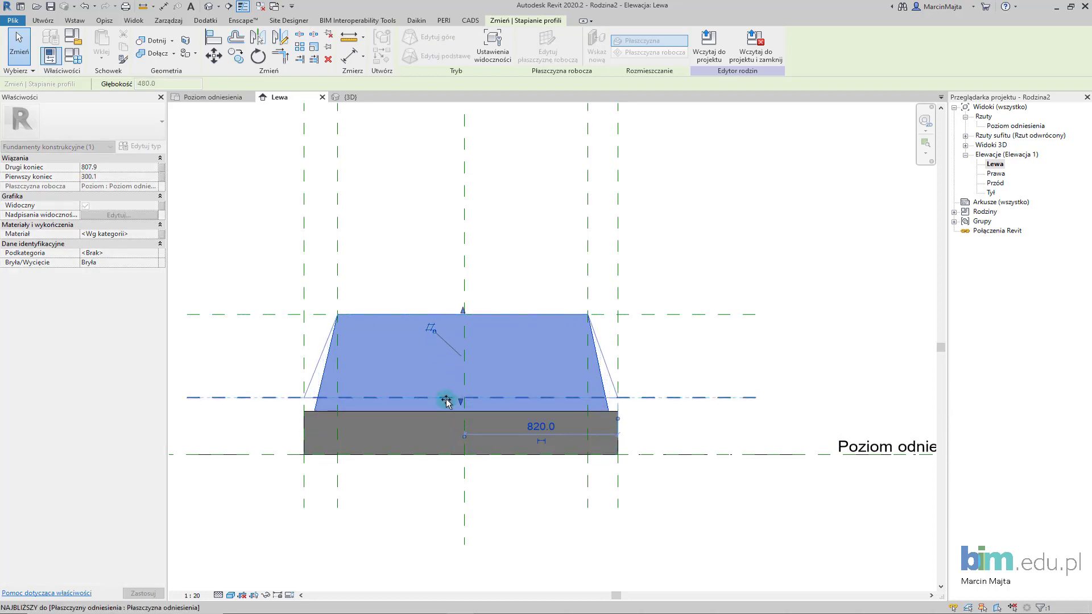
pyautogui.moveTo(446, 401); pyautogui.dragTo(447, 401)
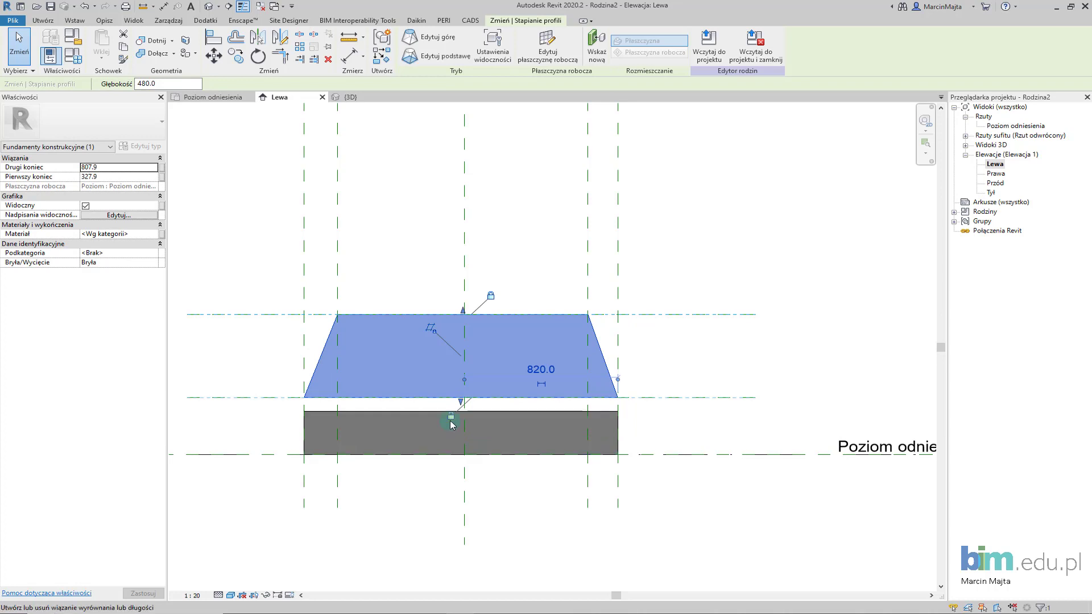
# Snap the base slab's top onto the lower reference plane, then move that plane to flex the step.
pyautogui.click(544, 441)
pyautogui.moveTo(460, 410); pyautogui.dragTo(576, 397)
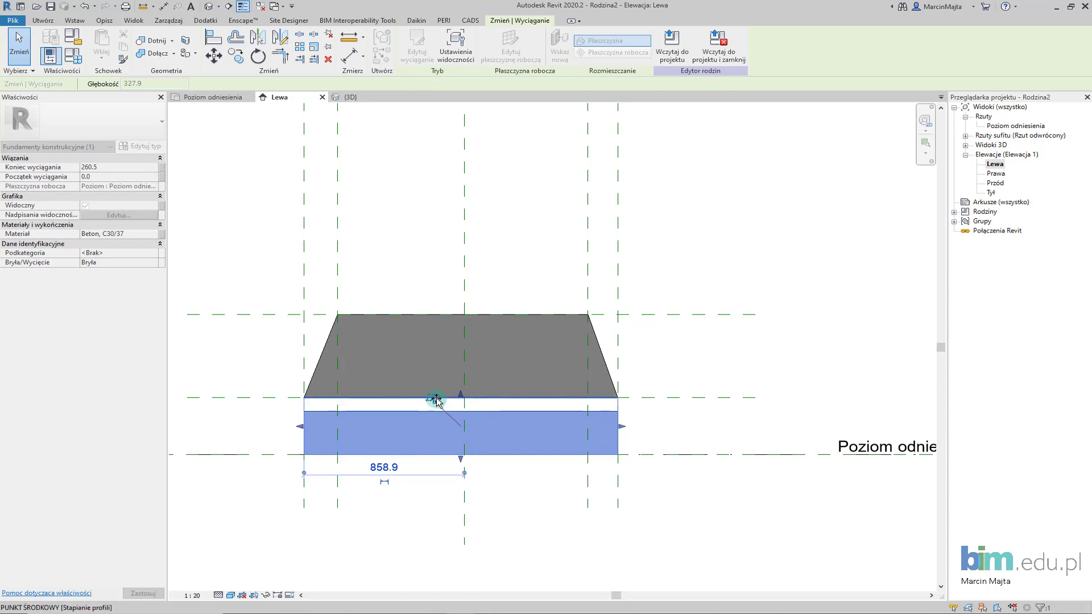
pyautogui.moveTo(576, 396); pyautogui.dragTo(440, 403)
pyautogui.press('Escape')
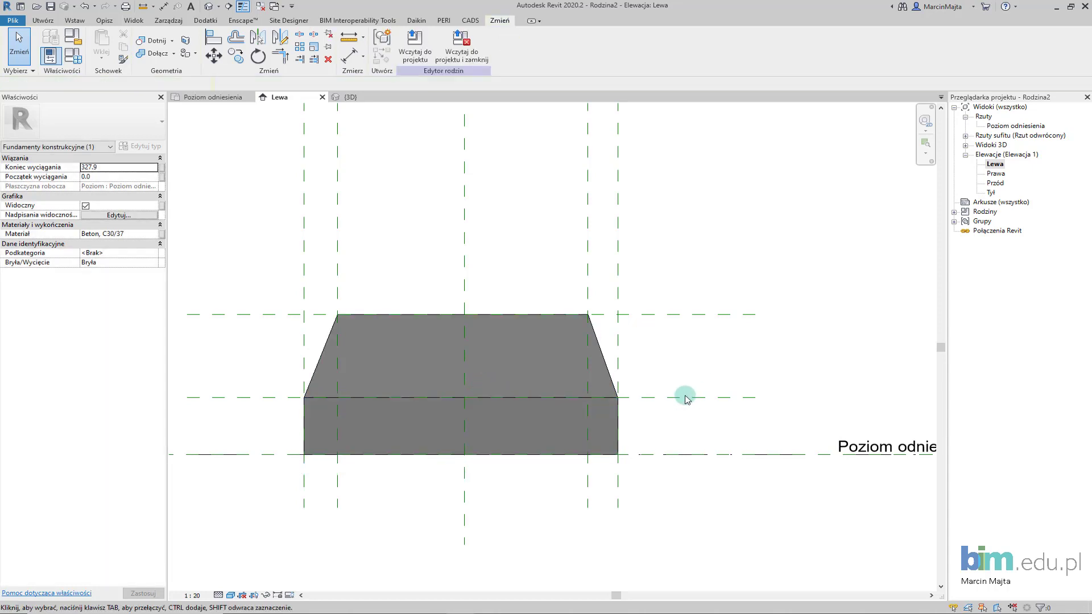
pyautogui.click(683, 401)
pyautogui.moveTo(636, 398)
pyautogui.mouseDown()
pyautogui.moveTo(639, 418)
pyautogui.moveTo(639, 370)
pyautogui.mouseUp()
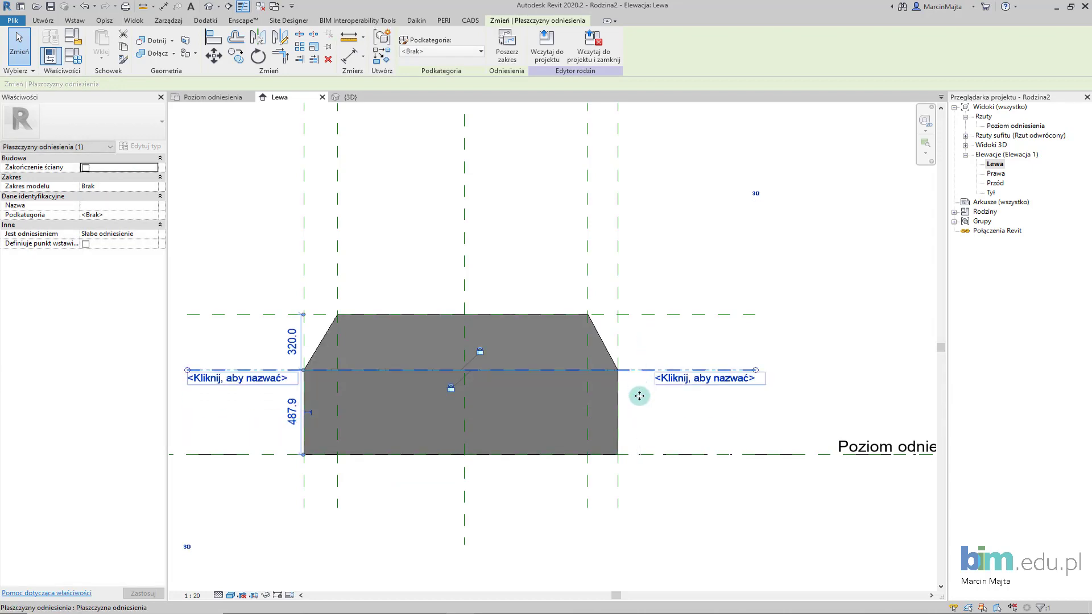
# Flex the footing by nudging the step plane and lowering the top plane, shortening the slope to 380.
pyautogui.moveTo(639, 419); pyautogui.dragTo(640, 415)
pyautogui.click(638, 315)
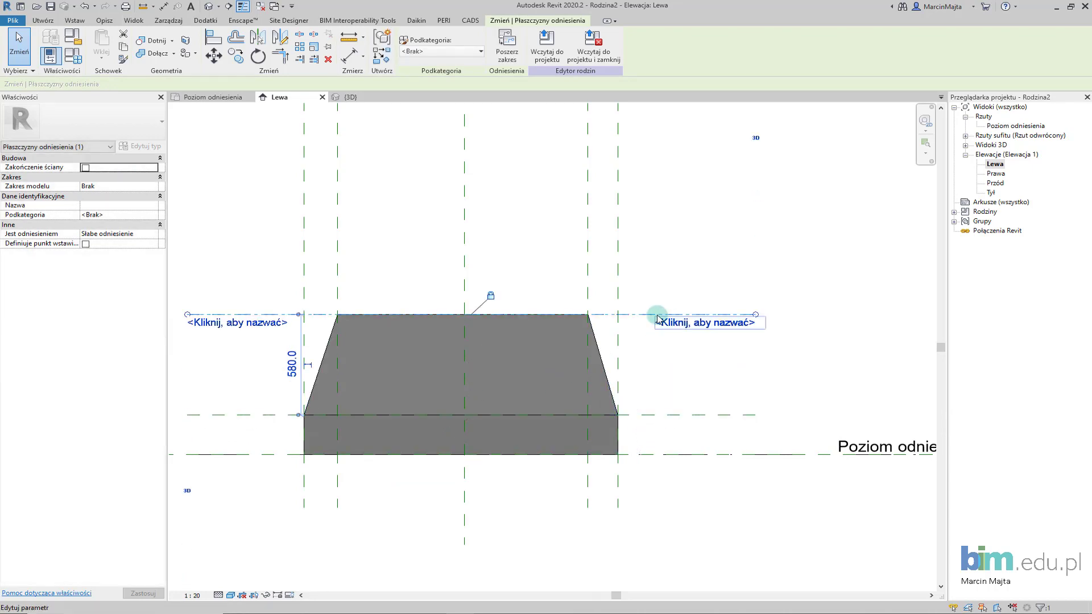
pyautogui.moveTo(639, 314)
pyautogui.mouseDown()
pyautogui.moveTo(639, 261)
pyautogui.moveTo(643, 349)
pyautogui.mouseUp()
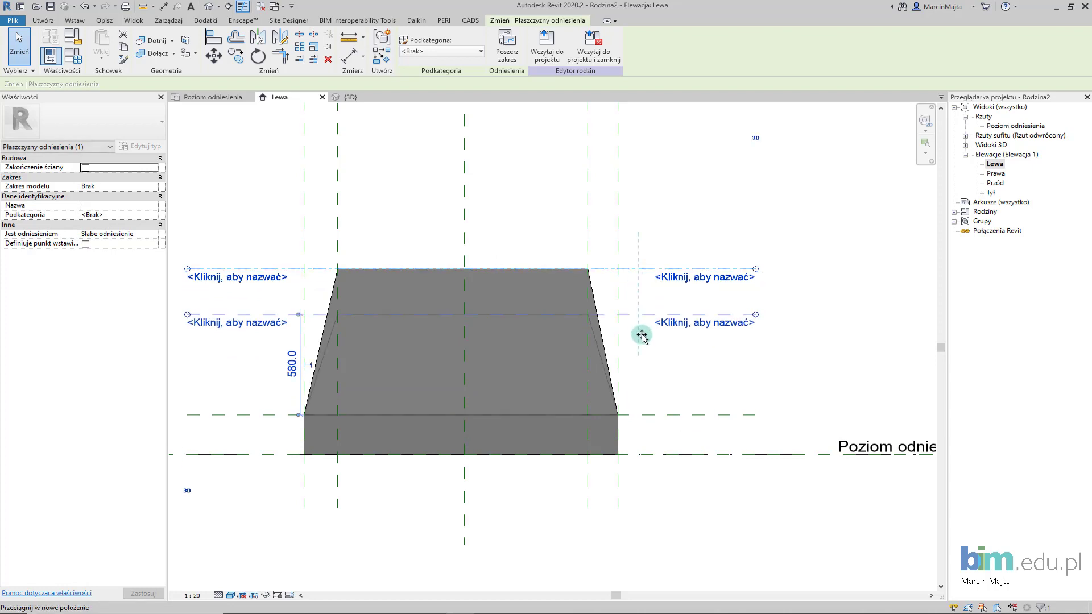
pyautogui.click(646, 302)
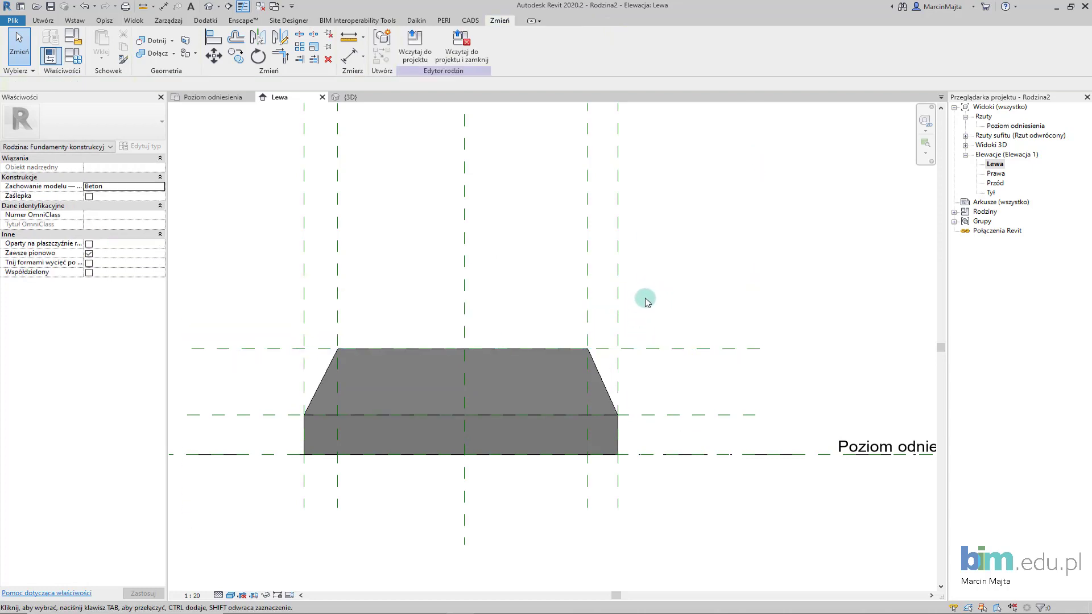
# In the Poziom odniesienia plan, shift two vertical reference planes to flex the blend's top width.
pyautogui.click(227, 99)
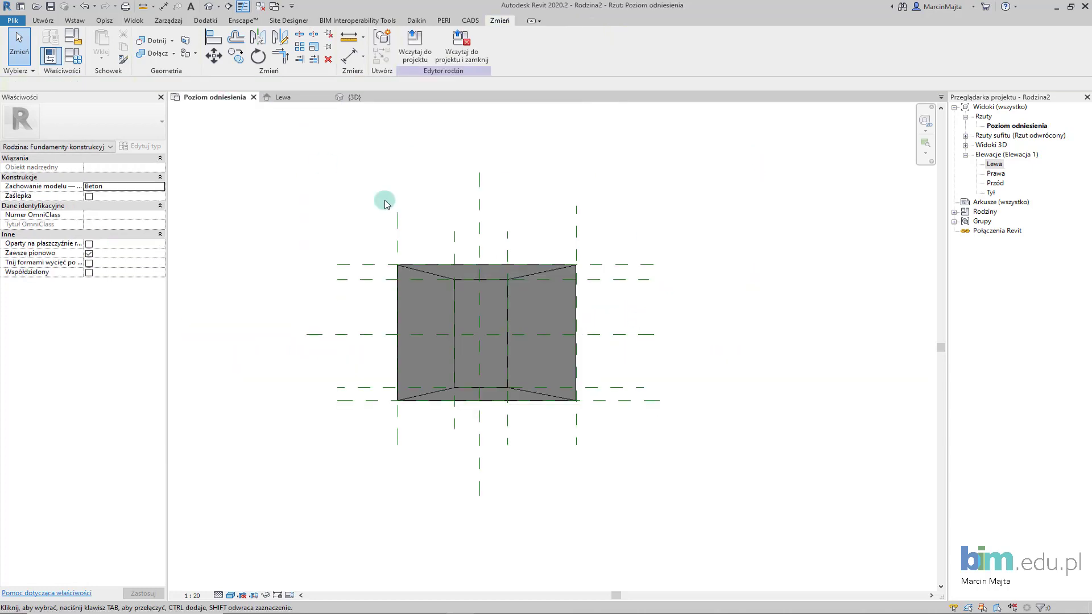
pyautogui.click(453, 247)
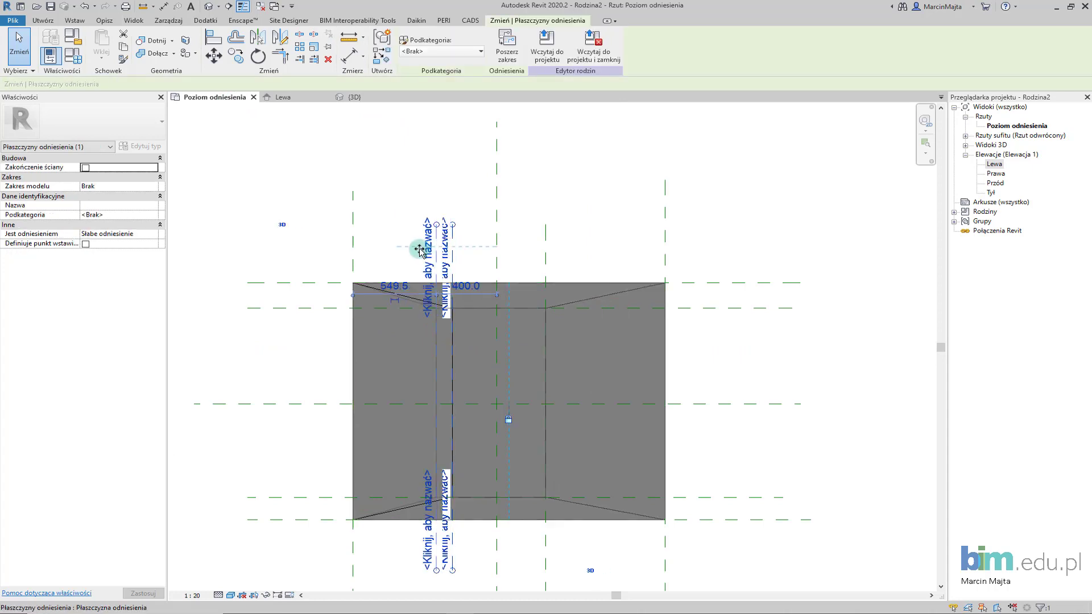
pyautogui.moveTo(455, 246)
pyautogui.keyDown('ctrl'); pyautogui.mouseDown()
pyautogui.moveTo(410, 246)
pyautogui.moveTo(466, 249)
pyautogui.mouseUp(); pyautogui.keyUp('ctrl')
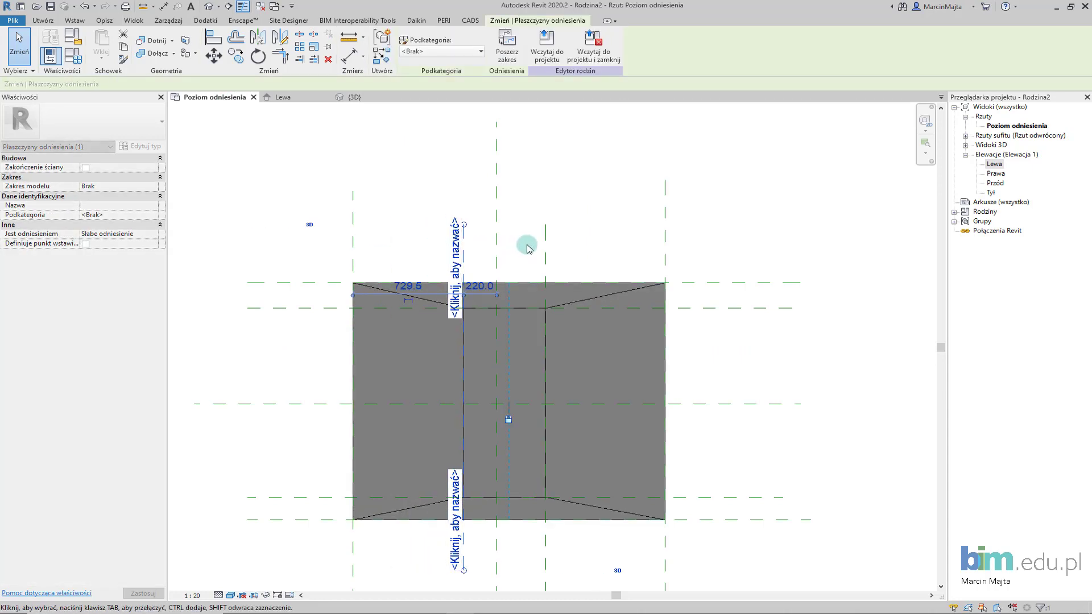
pyautogui.click(554, 250)
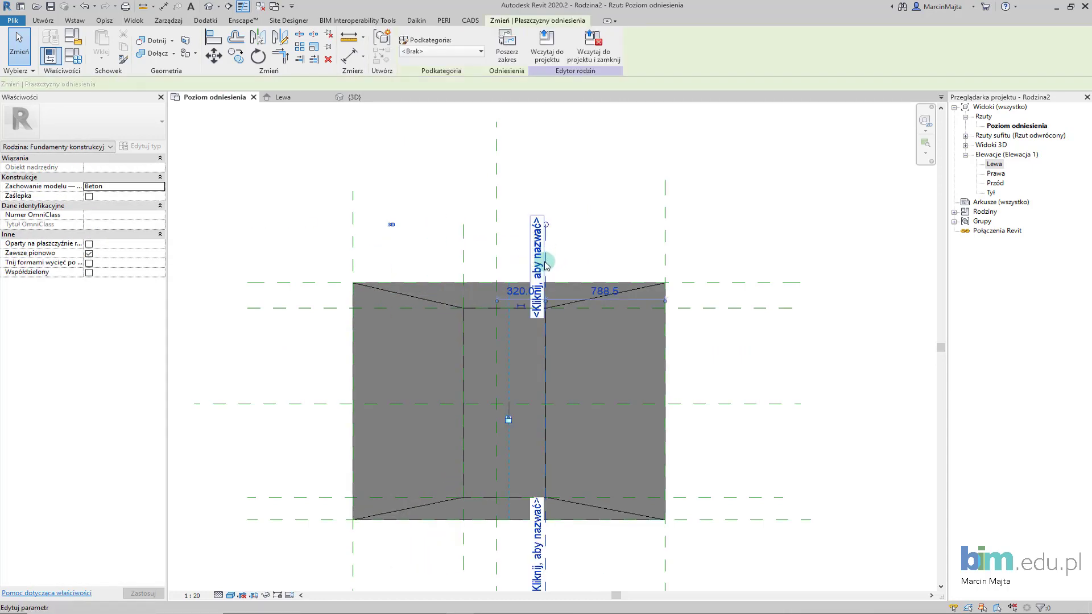
pyautogui.moveTo(551, 245)
pyautogui.mouseDown()
pyautogui.moveTo(602, 251)
pyautogui.moveTo(540, 248)
pyautogui.mouseUp()
pyautogui.click(549, 194)
pyautogui.scroll(-2, 634, 284)
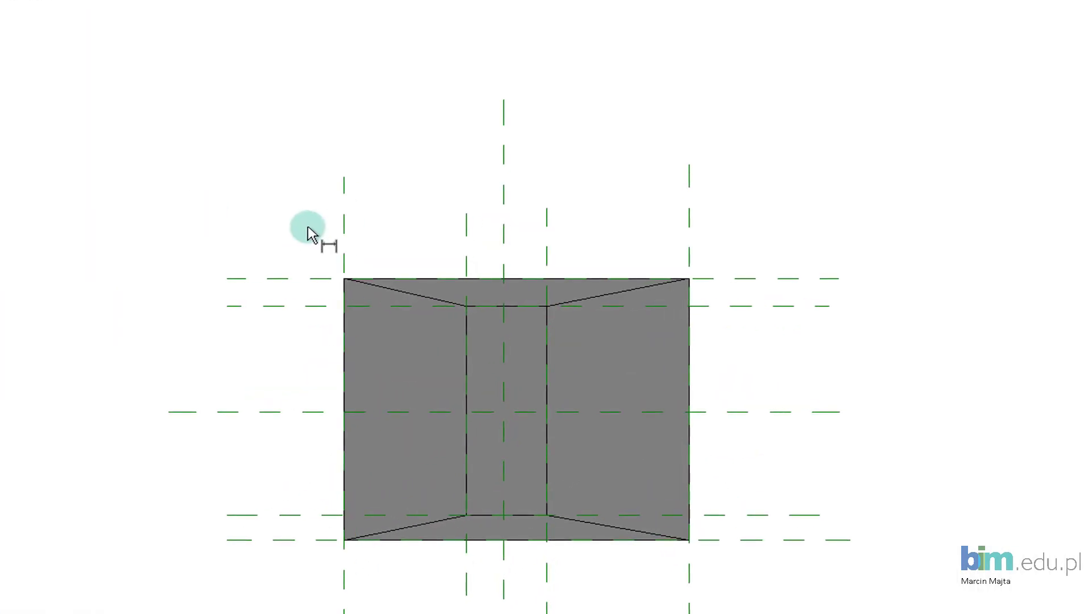
# Add an EQ width dimension across the outer and centre planes, plus the 2217 overall width.
pyautogui.click(344, 212)
pyautogui.press('Escape')
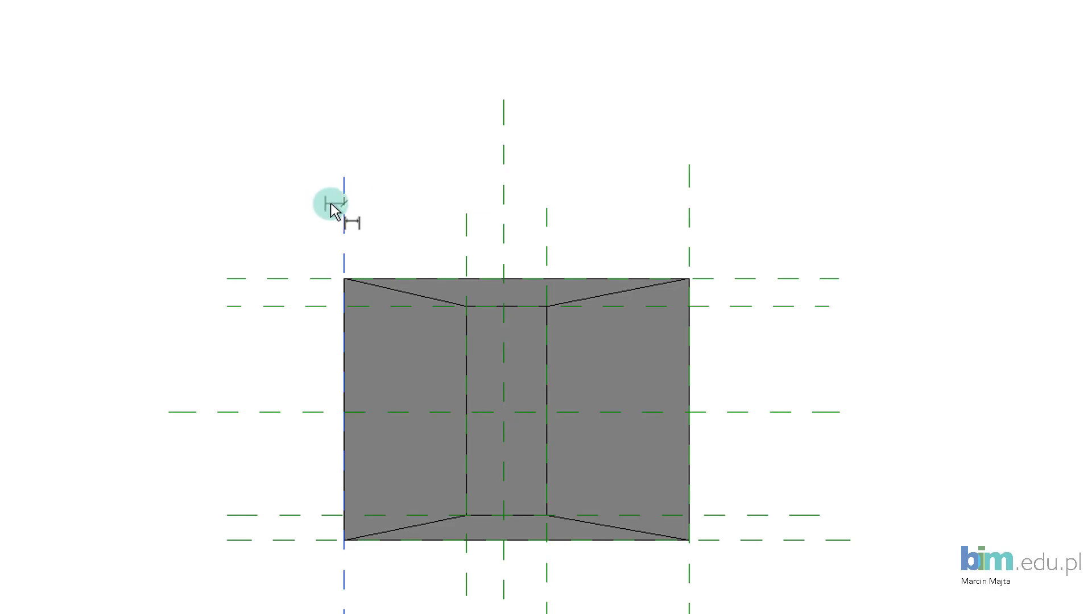
pyautogui.click(332, 204)
pyautogui.click(504, 172)
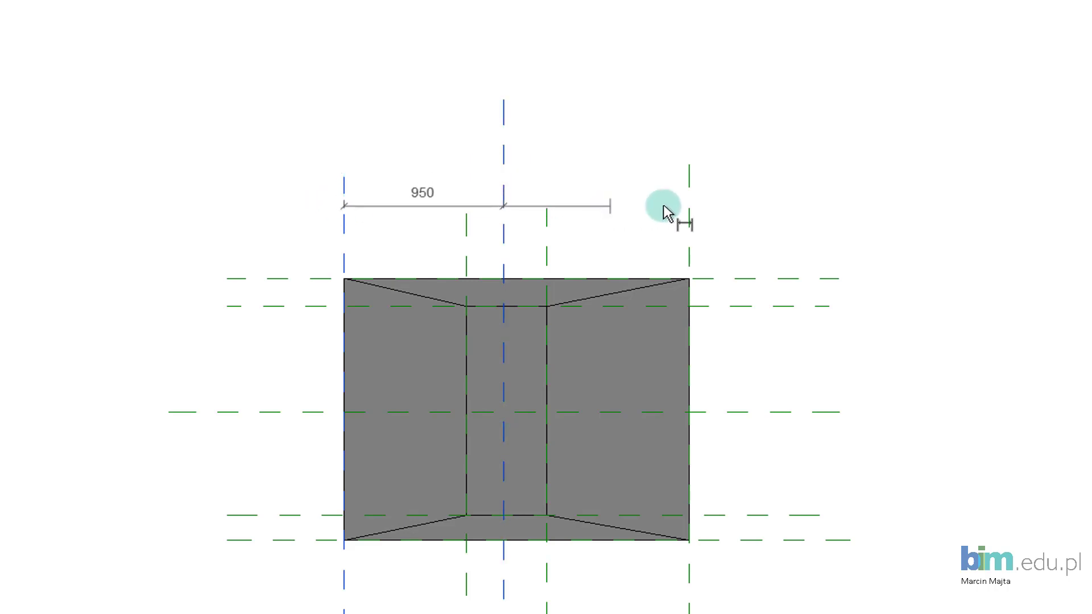
pyautogui.click(689, 207)
pyautogui.click(586, 94)
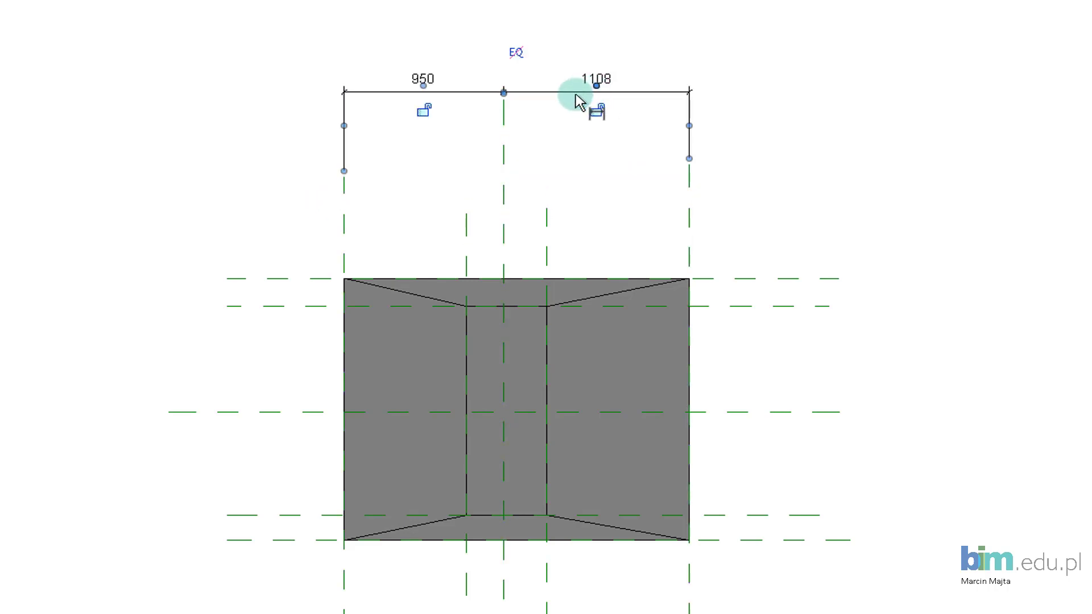
pyautogui.click(516, 52)
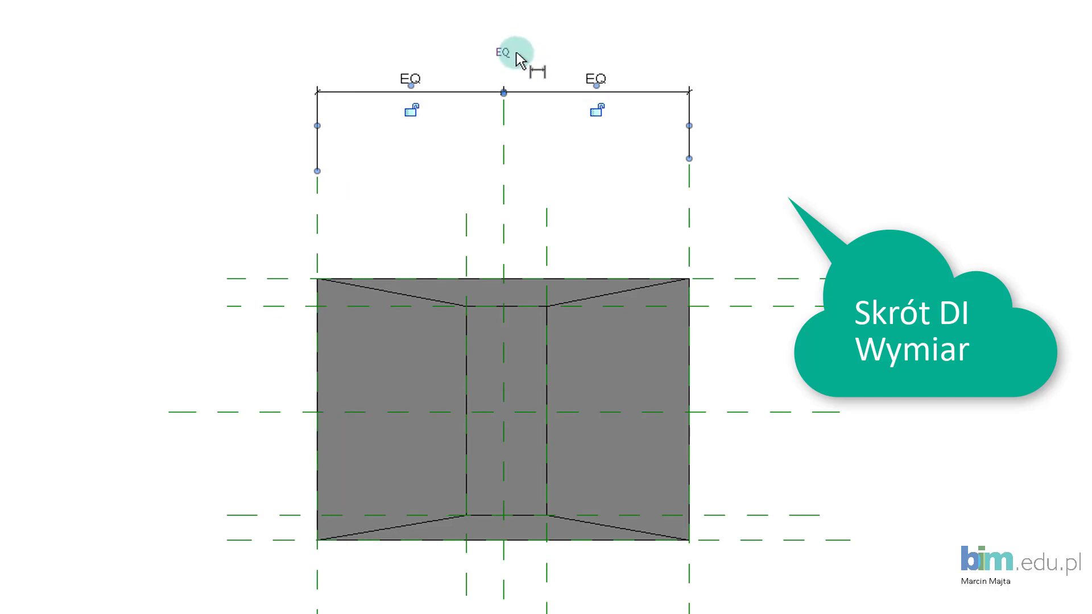
pyautogui.click(317, 227)
pyautogui.click(689, 199)
pyautogui.click(675, 41)
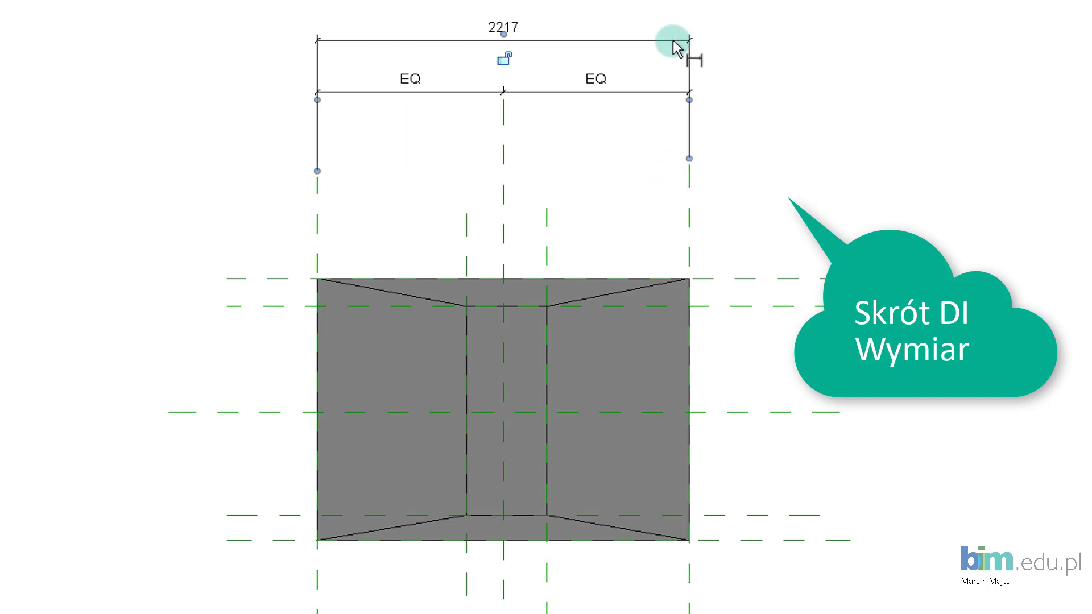
# Add an EQ dimension across the inner width planes, plus the 520 top-width dimension.
pyautogui.click(467, 227)
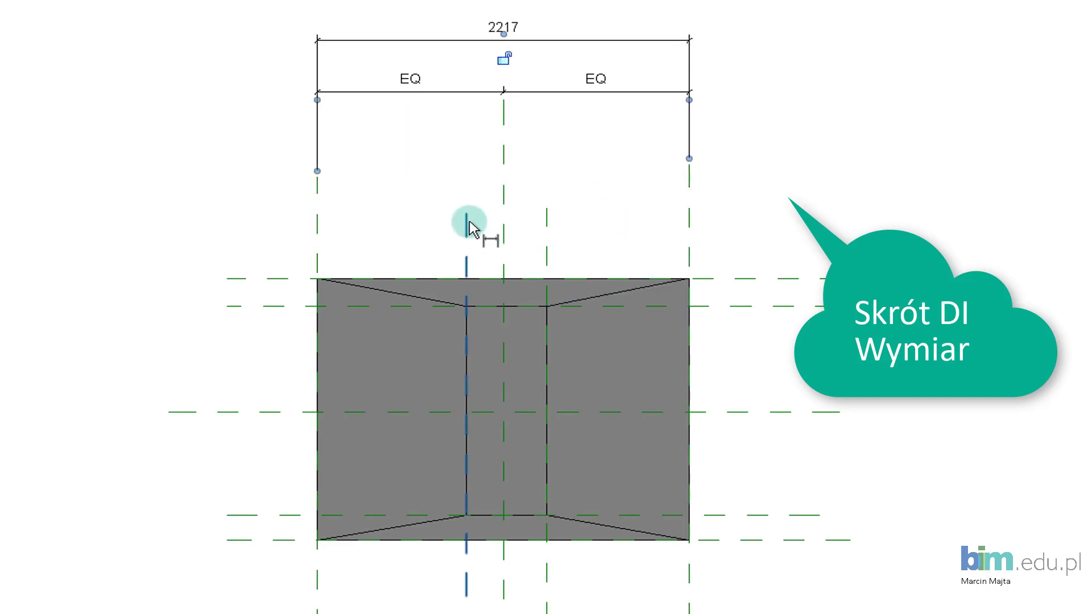
pyautogui.click(503, 231)
pyautogui.click(546, 227)
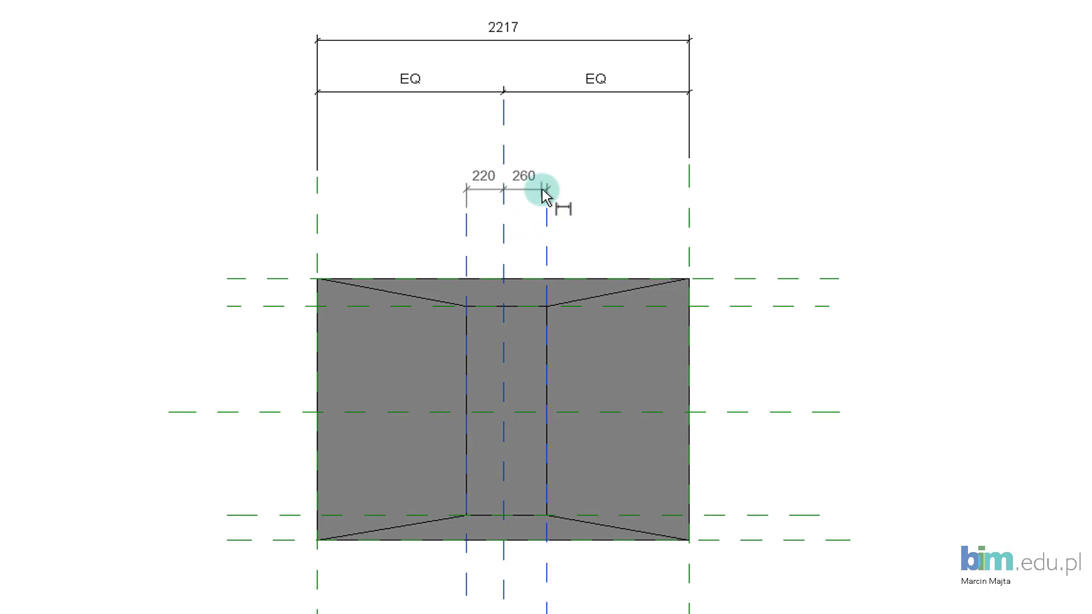
pyautogui.click(543, 188)
pyautogui.click(506, 150)
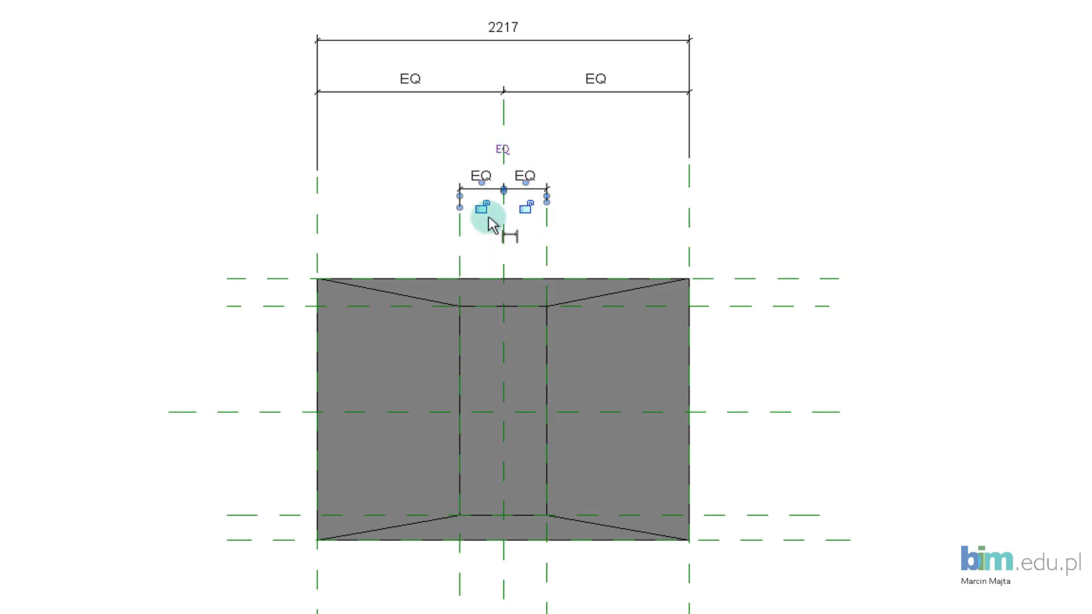
pyautogui.click(459, 244)
pyautogui.click(546, 225)
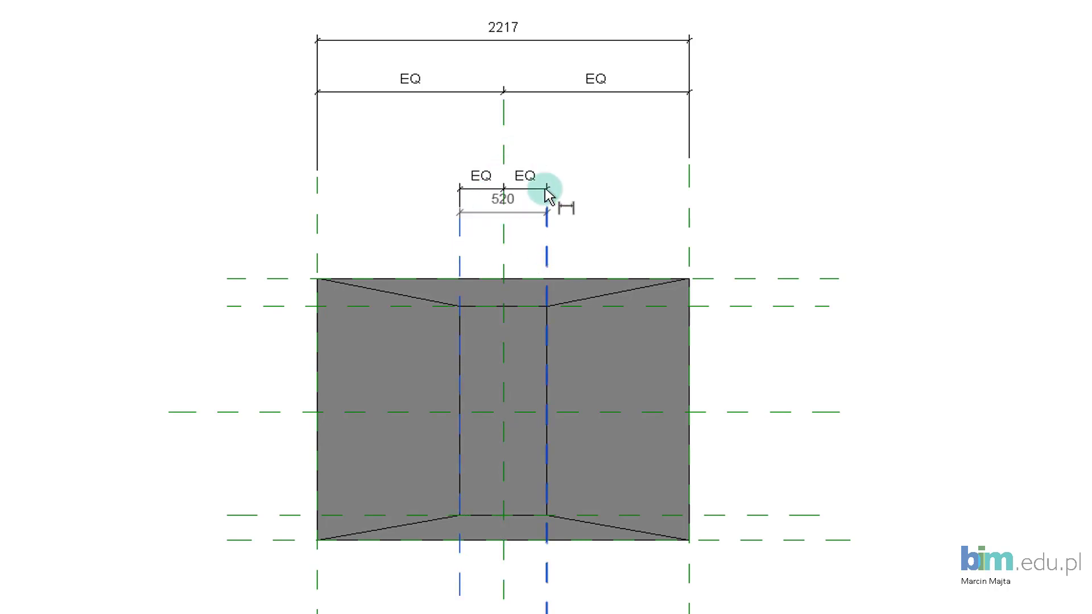
pyautogui.click(556, 148)
# Add an EQ vertical dimension across the outer length planes, plus the 1640 overall length.
pyautogui.click(745, 279)
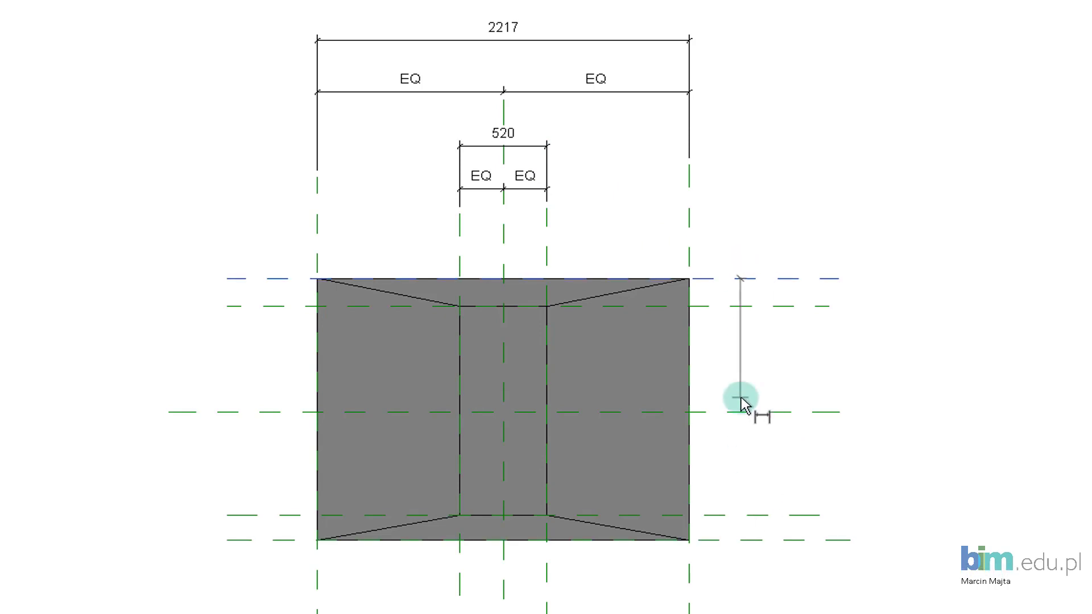
pyautogui.click(751, 412)
pyautogui.click(751, 540)
pyautogui.click(931, 425)
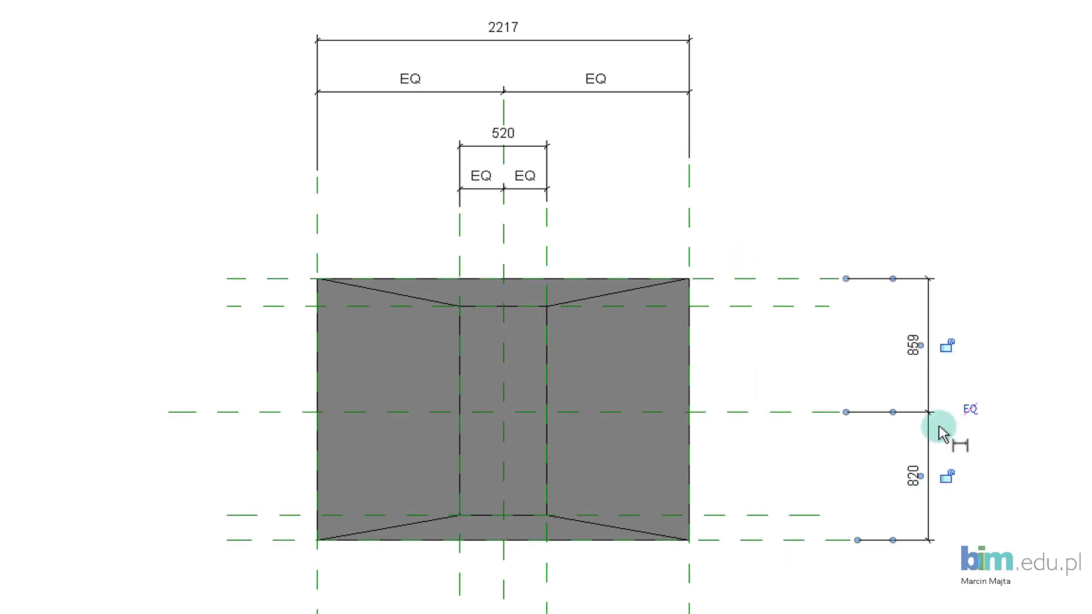
pyautogui.click(970, 413)
pyautogui.click(788, 284)
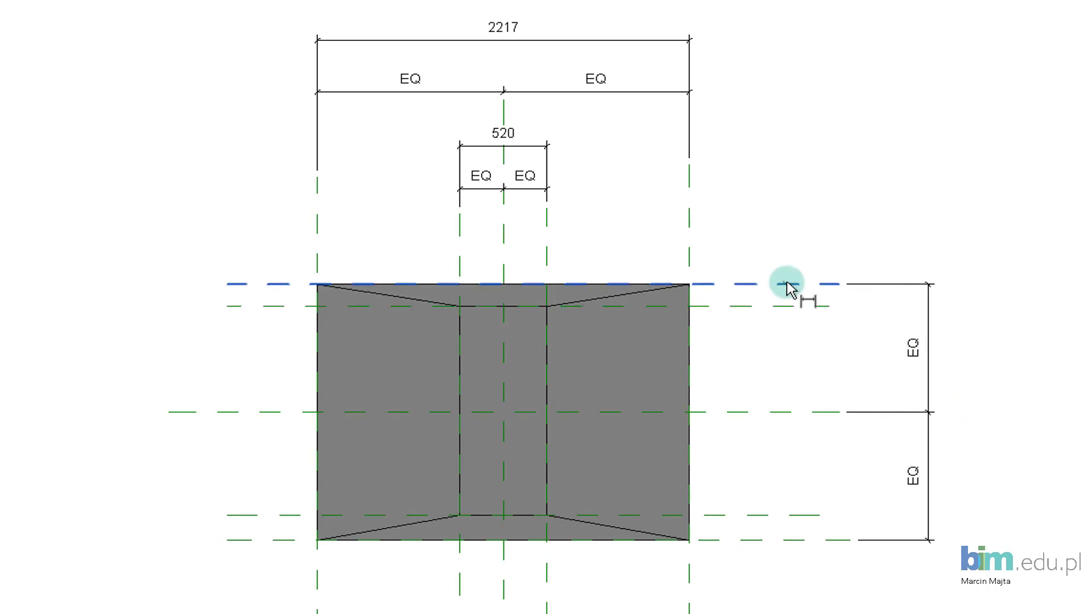
pyautogui.click(812, 541)
pyautogui.click(978, 515)
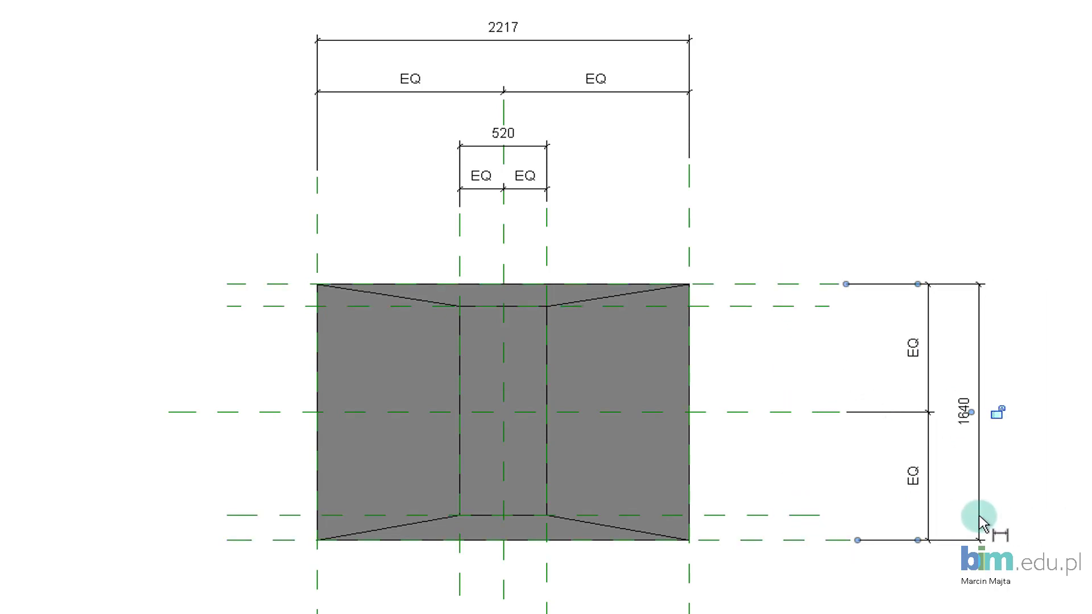
# Add an EQ vertical dimension across the inner length planes, plus the 1320 inner length.
pyautogui.click(742, 307)
pyautogui.click(737, 412)
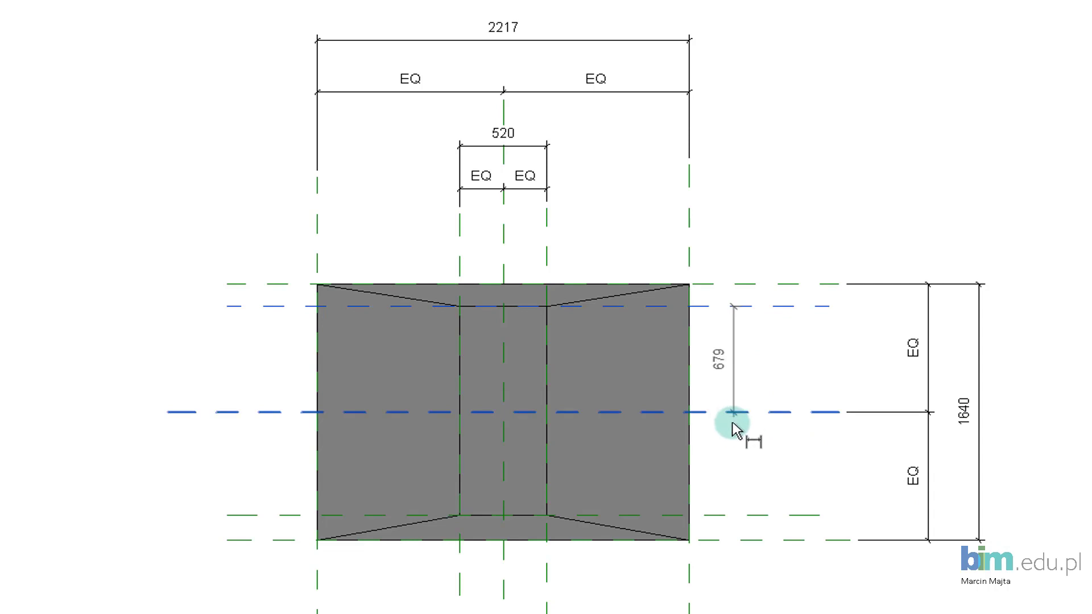
pyautogui.click(738, 515)
pyautogui.click(734, 461)
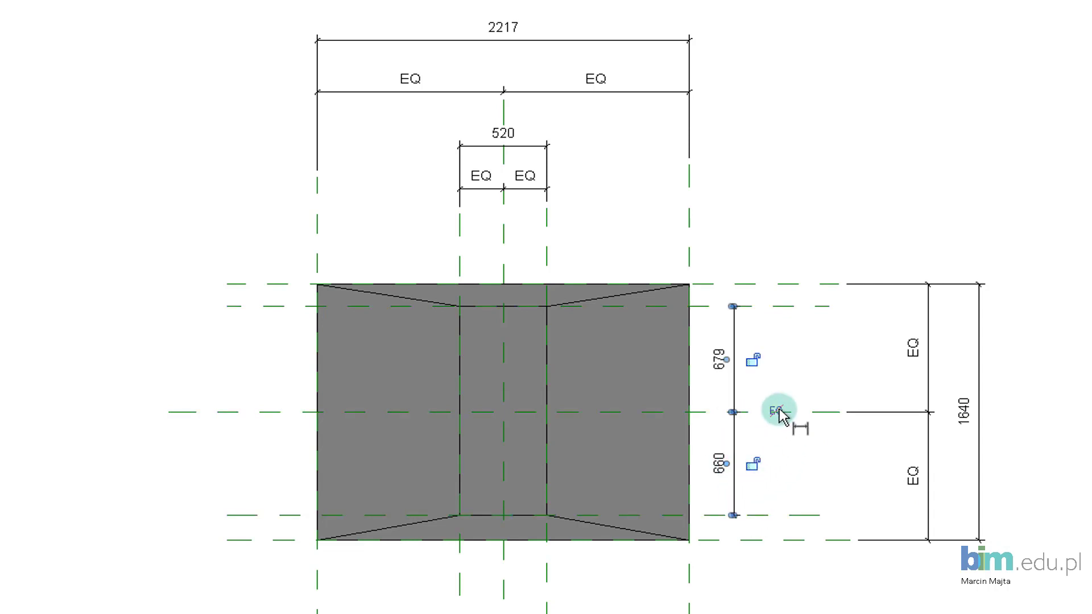
pyautogui.click(776, 412)
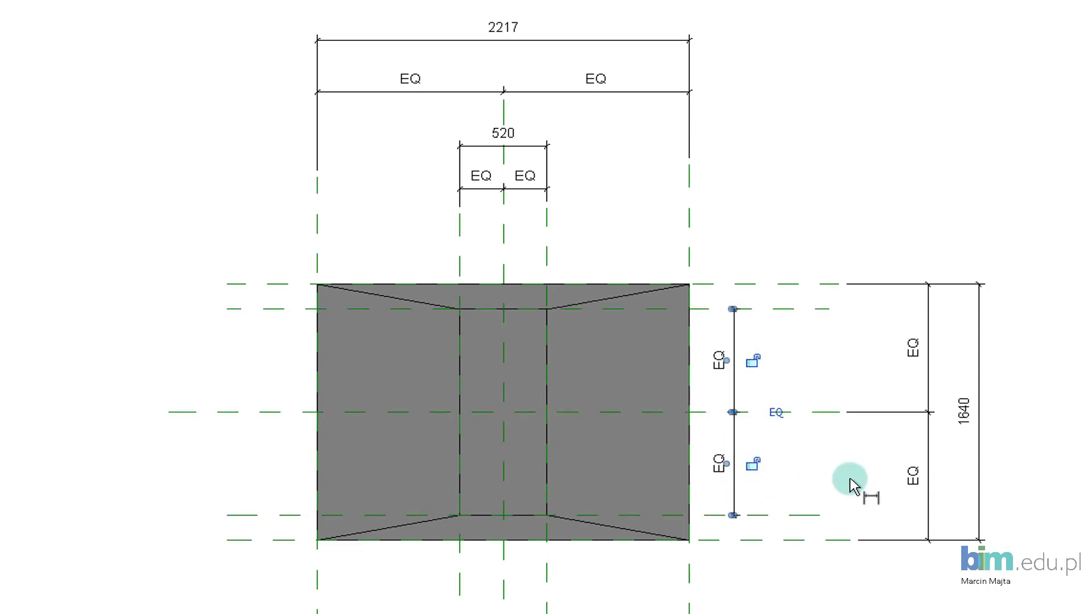
pyautogui.click(783, 309)
pyautogui.click(791, 512)
pyautogui.click(798, 463)
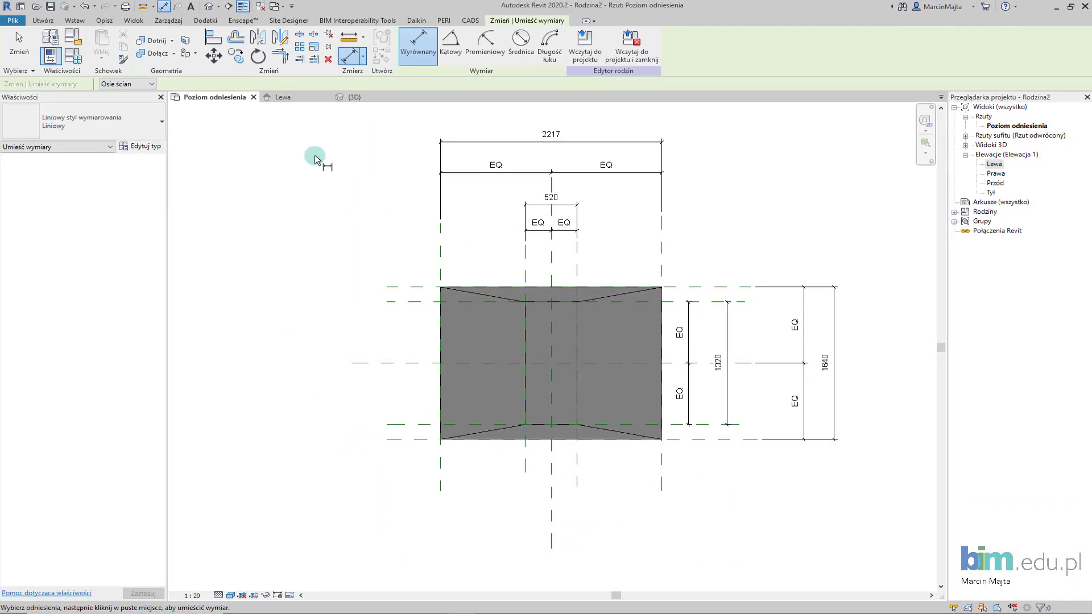
# Label the 2217 overall width dimension with a new type parameter named Szerokość Podstawy.
pyautogui.press('Escape')
pyautogui.press('Escape')
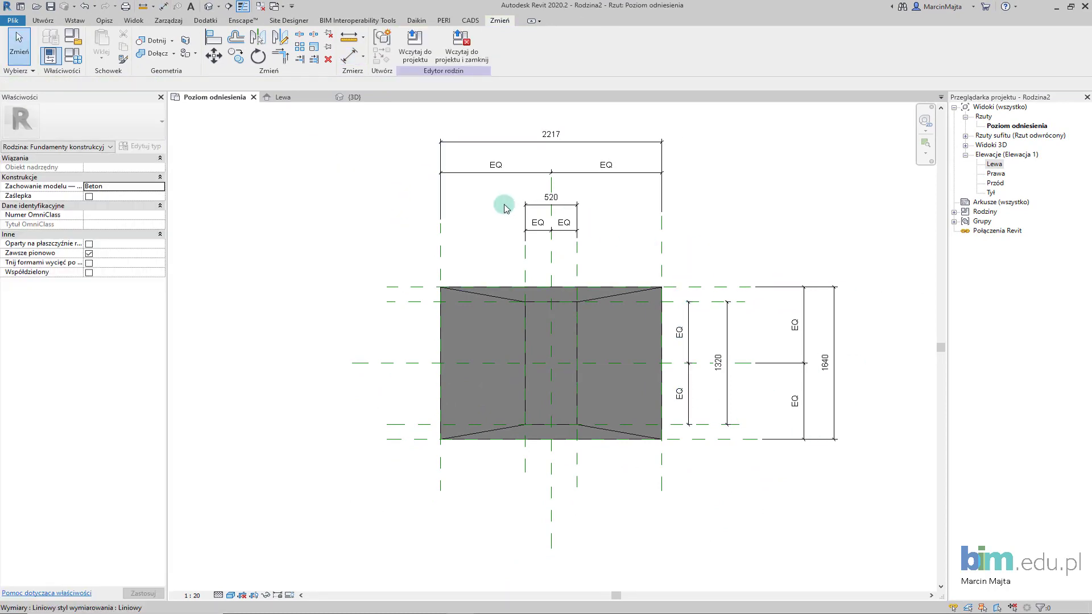
pyautogui.moveTo(501, 212); pyautogui.dragTo(495, 224, button='middle')
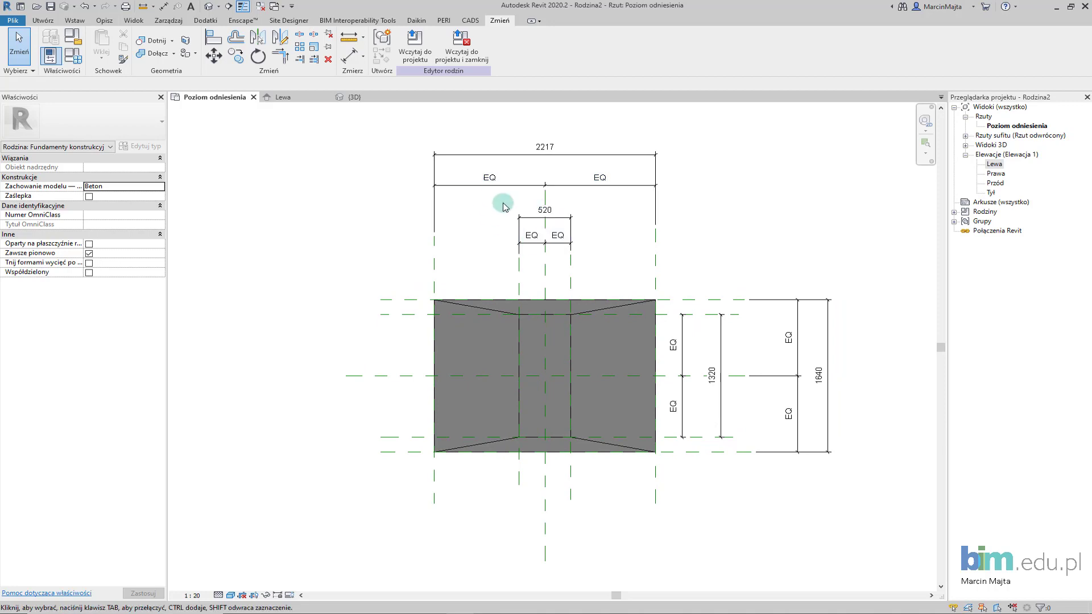
pyautogui.click(500, 155)
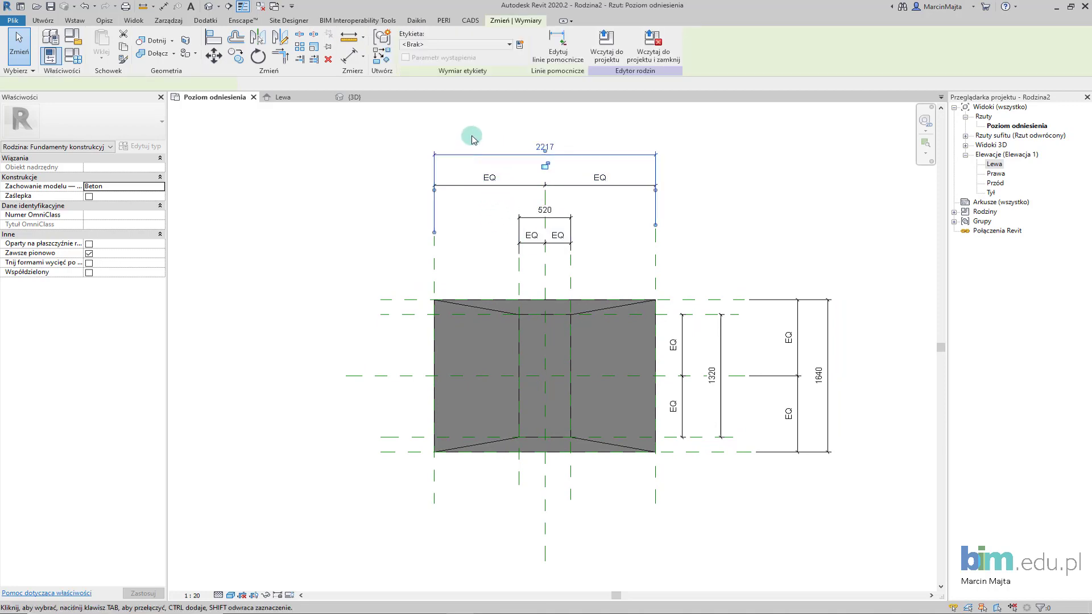
pyautogui.click(519, 46)
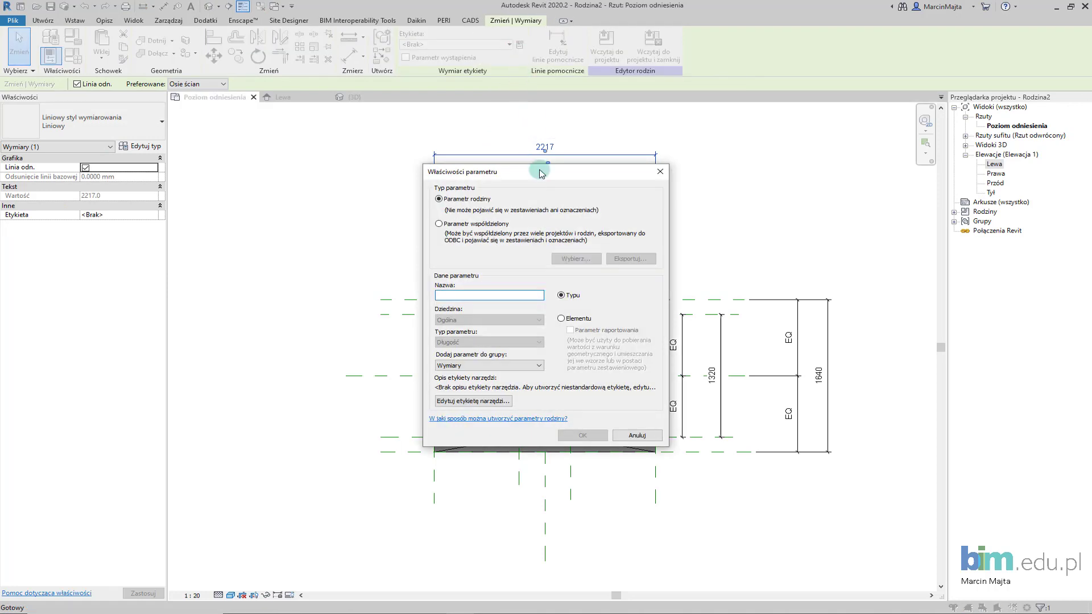
pyautogui.moveTo(541, 173)
pyautogui.mouseDown()
pyautogui.moveTo(707, 165)
pyautogui.moveTo(778, 147)
pyautogui.mouseUp()
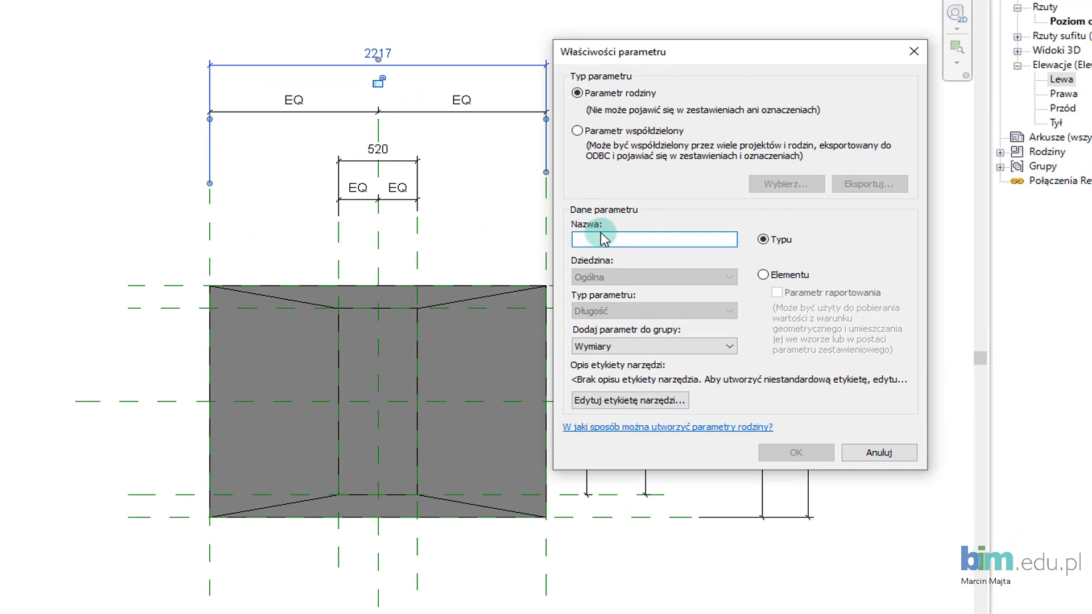
pyautogui.write('Szerokość Podstawy')
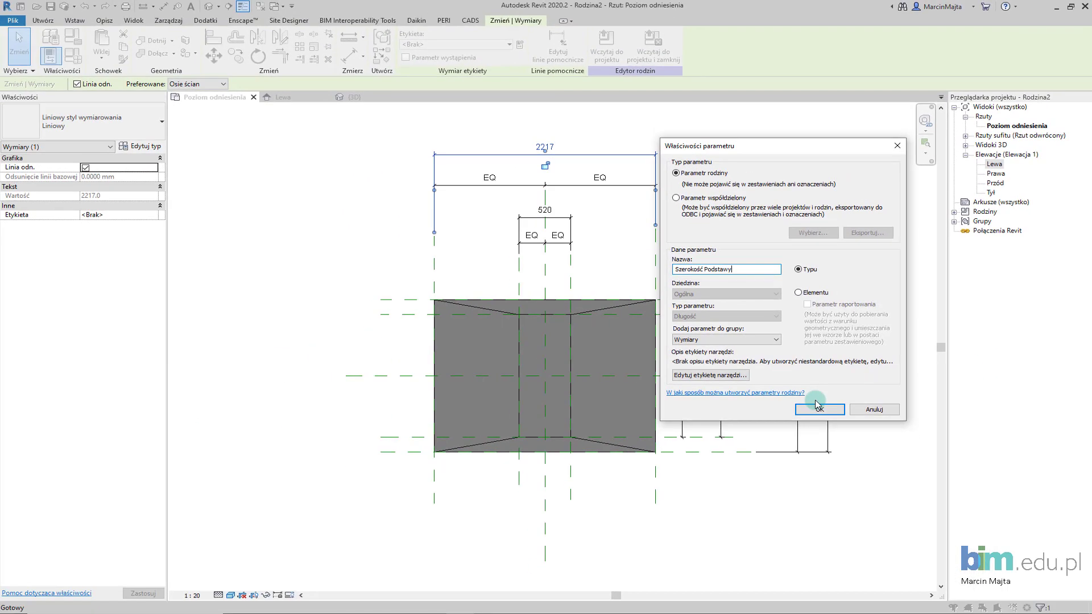
pyautogui.click(820, 406)
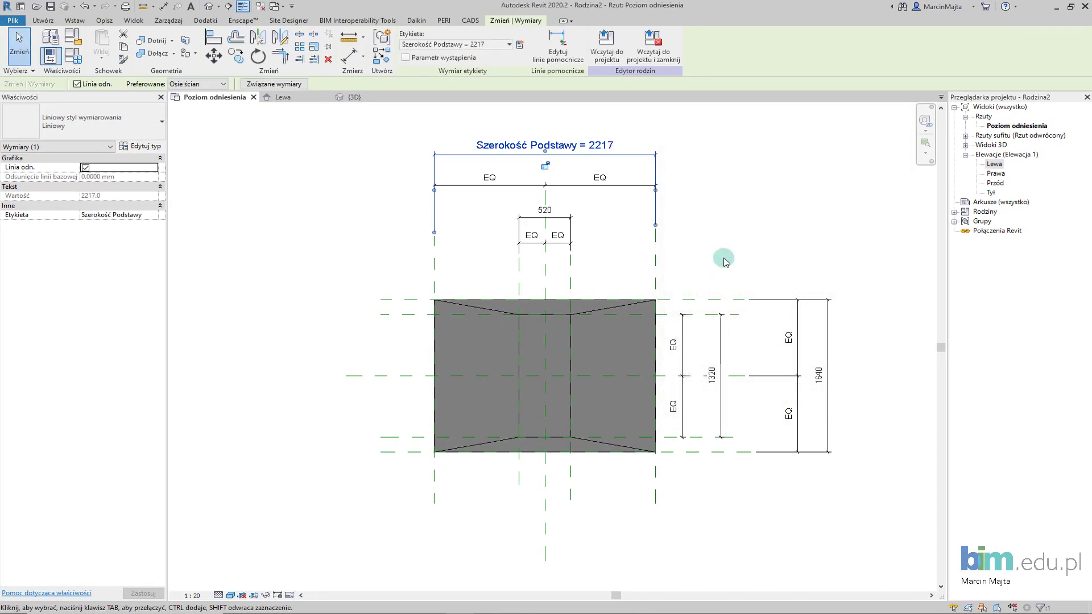
pyautogui.click(809, 348)
# Label the 520 top-width dimension with a new parameter named Szerokość Góry.
pyautogui.click(554, 224)
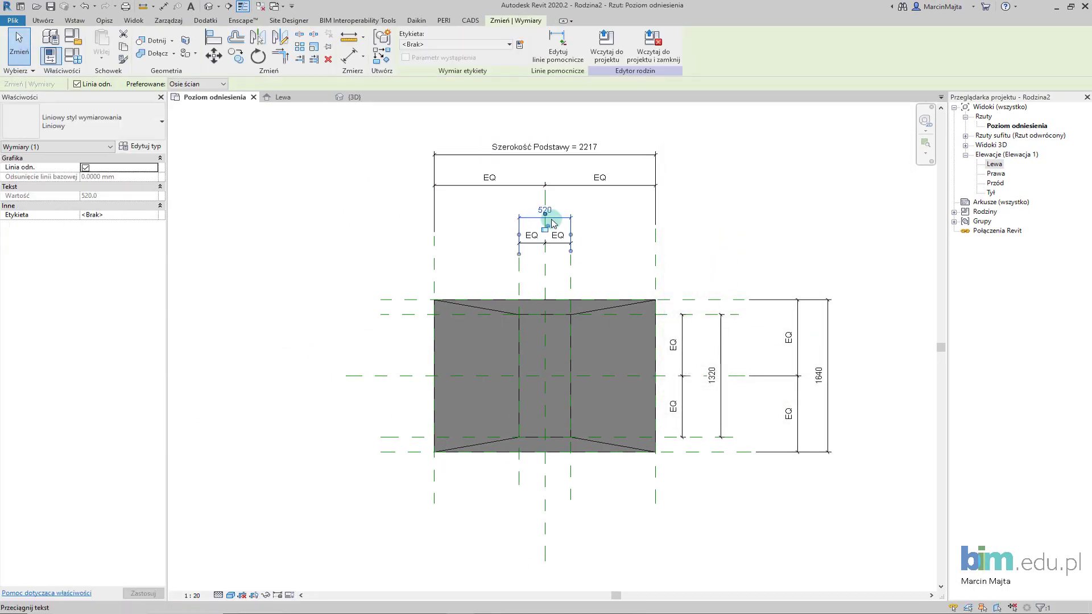
pyautogui.click(545, 229)
pyautogui.write('Szerokość Góry')
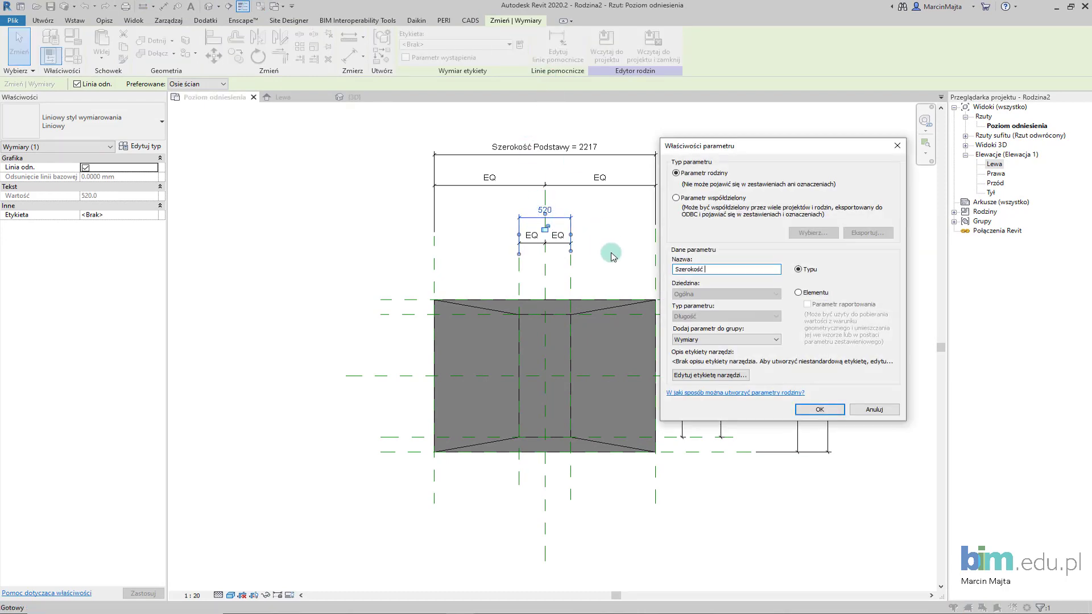
pyautogui.click(805, 405)
pyautogui.click(738, 235)
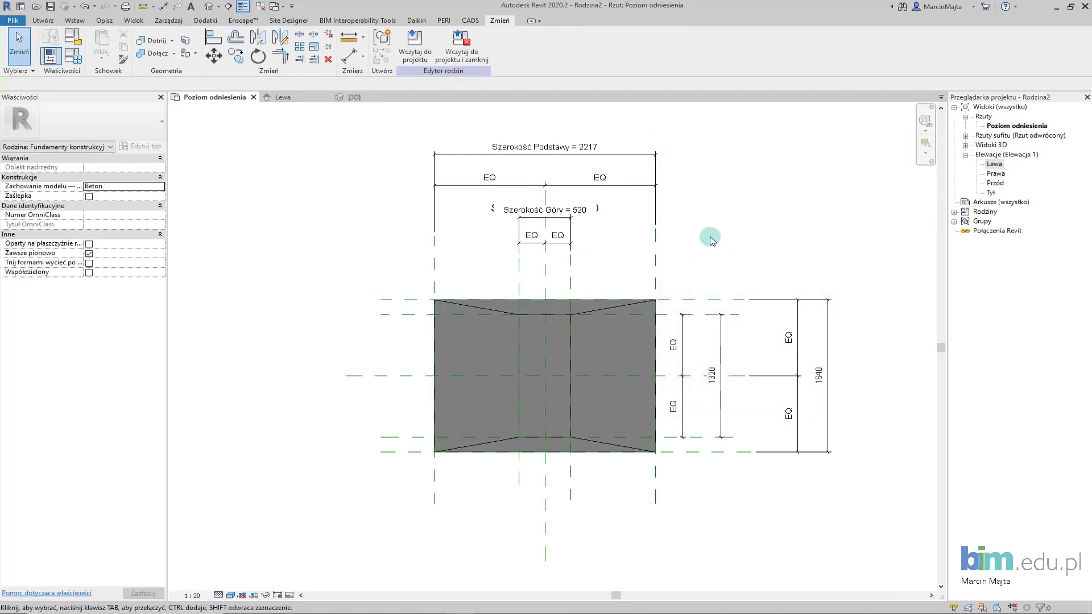
pyautogui.moveTo(711, 239); pyautogui.dragTo(683, 231, button='middle')
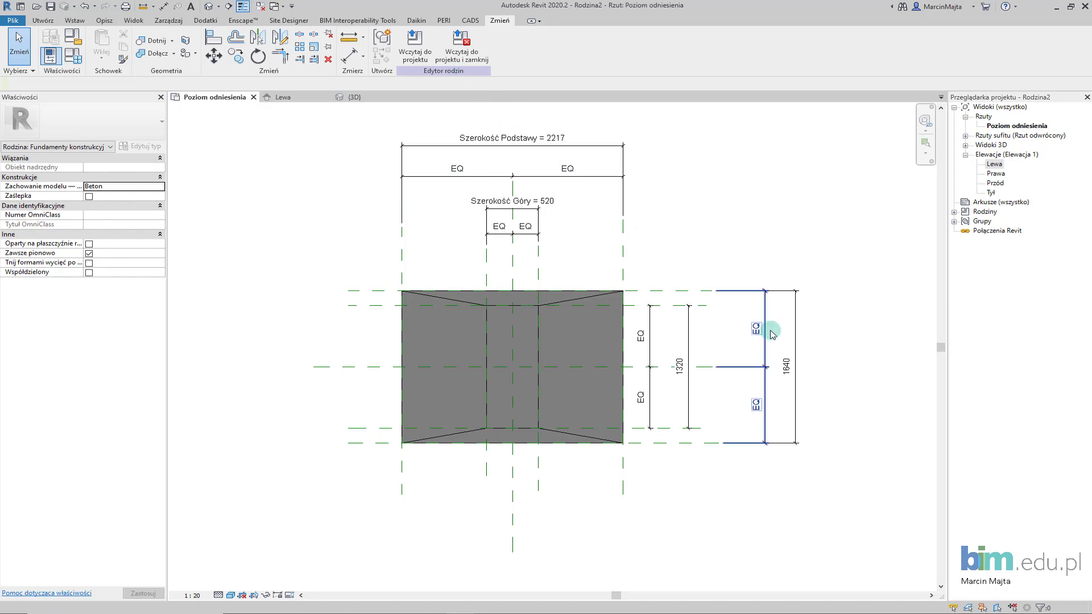
# Label the 1640 dimension Długość Podstawy and the 1320 dimension Długość góry.
pyautogui.click(797, 334)
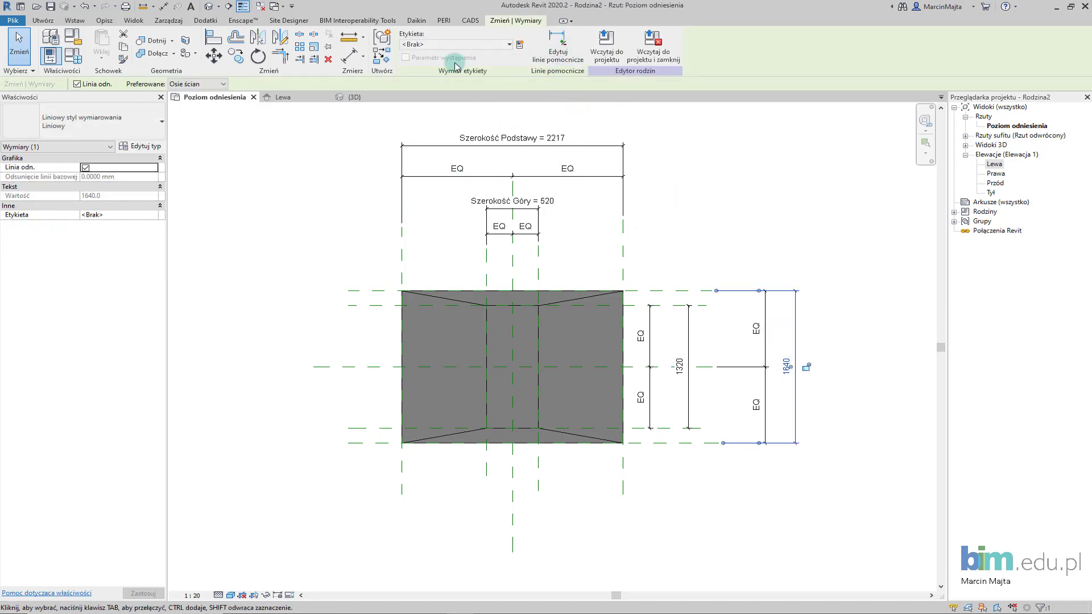
pyautogui.click(521, 45)
pyautogui.write('Długość Podstawy')
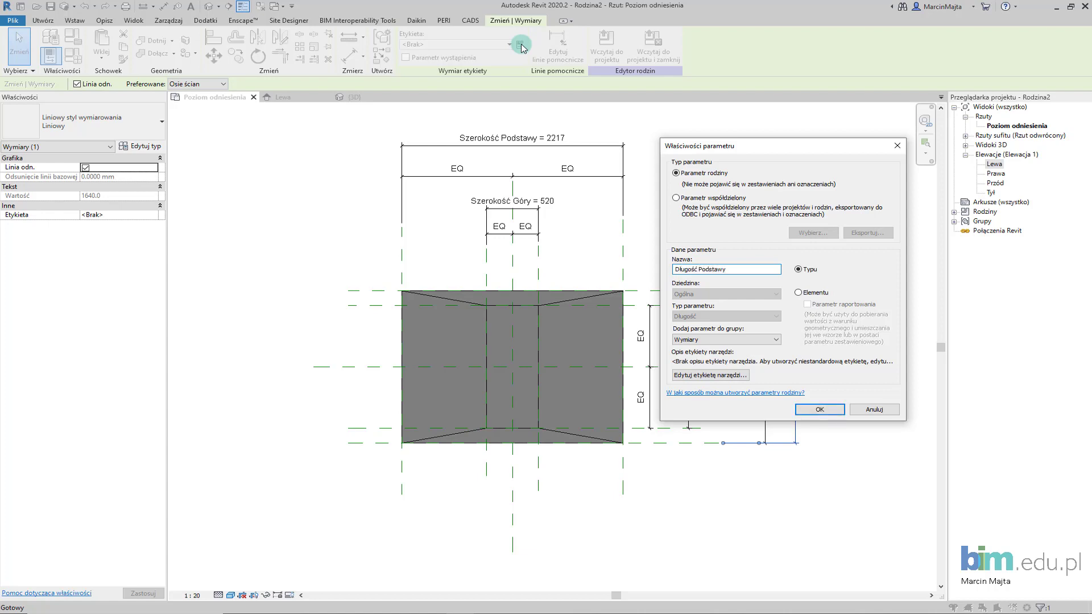
pyautogui.click(836, 419)
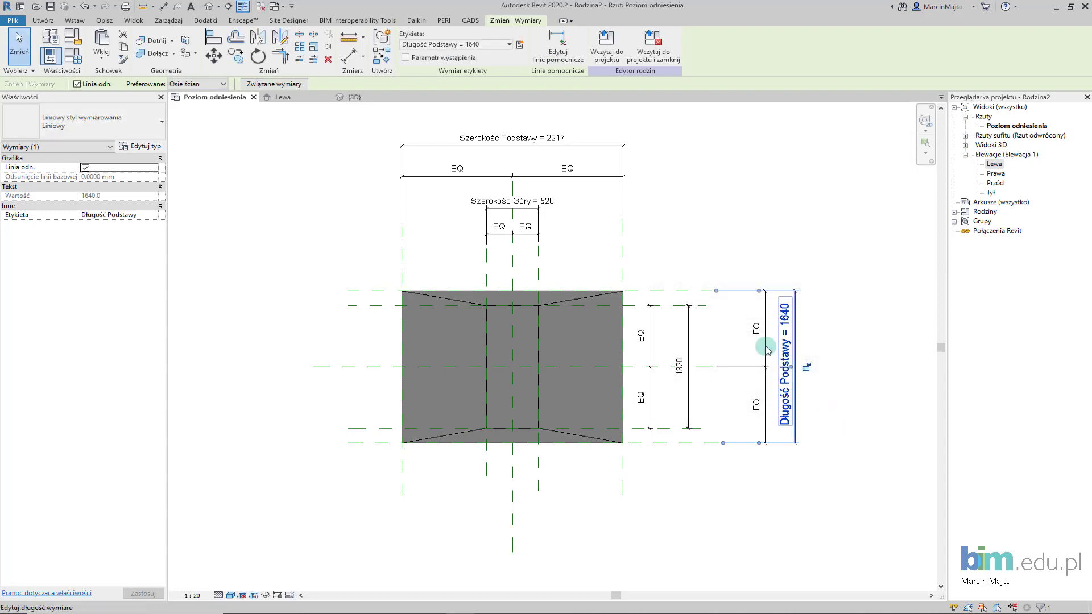
pyautogui.click(689, 349)
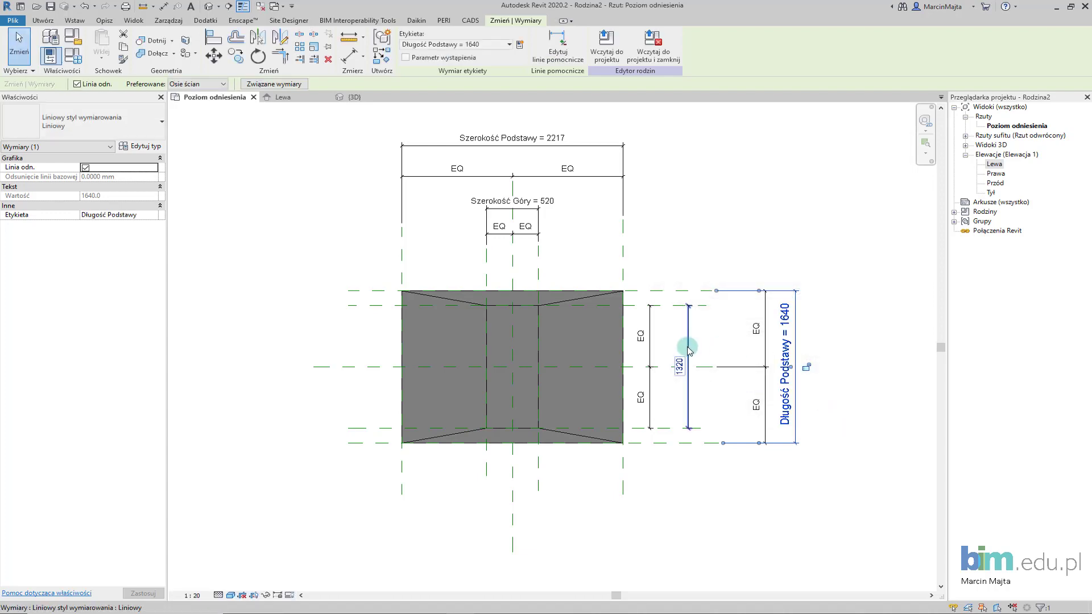
pyautogui.click(522, 45)
pyautogui.write('Długość góry')
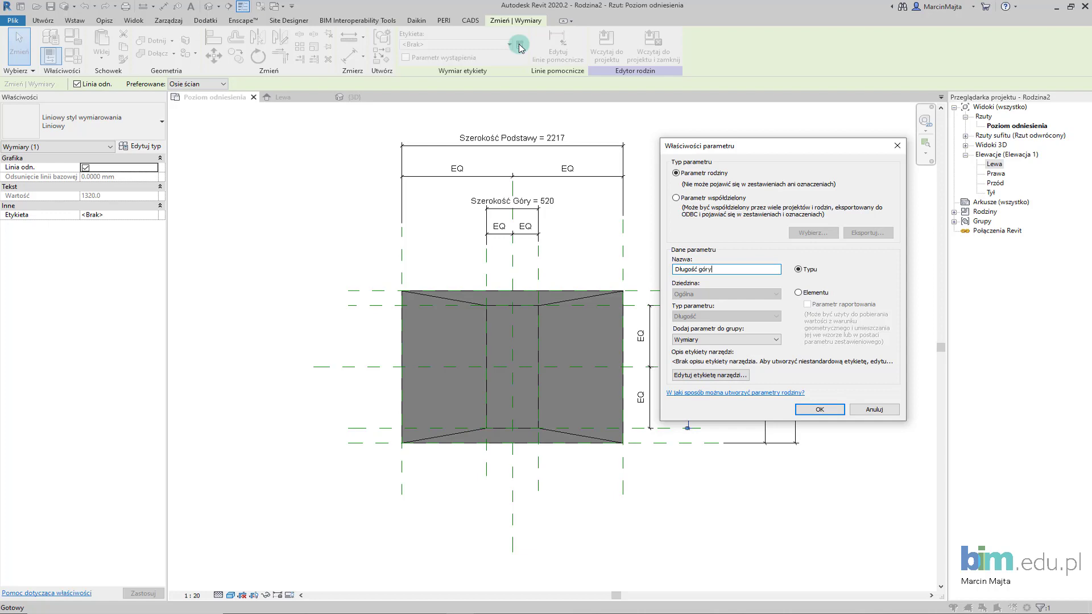
pyautogui.click(820, 410)
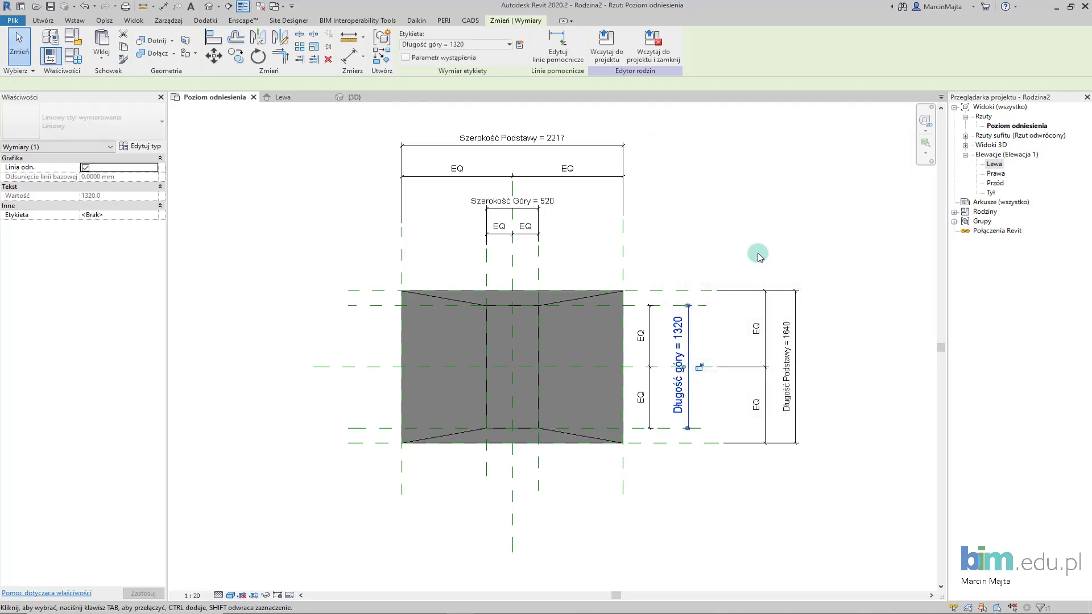
pyautogui.click(739, 233)
pyautogui.click(518, 135)
# Flex the footing by setting Szerokość Podstawy to 1500 and Długość góry to 500.
pyautogui.doubleClick(555, 142)
pyautogui.write('1500')
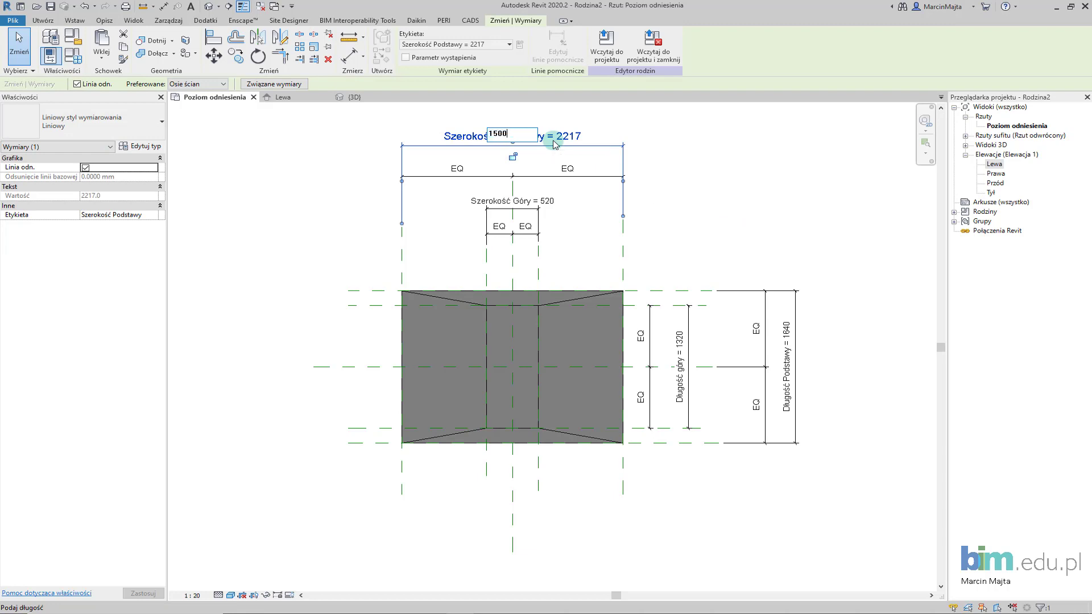
pyautogui.press('Return')
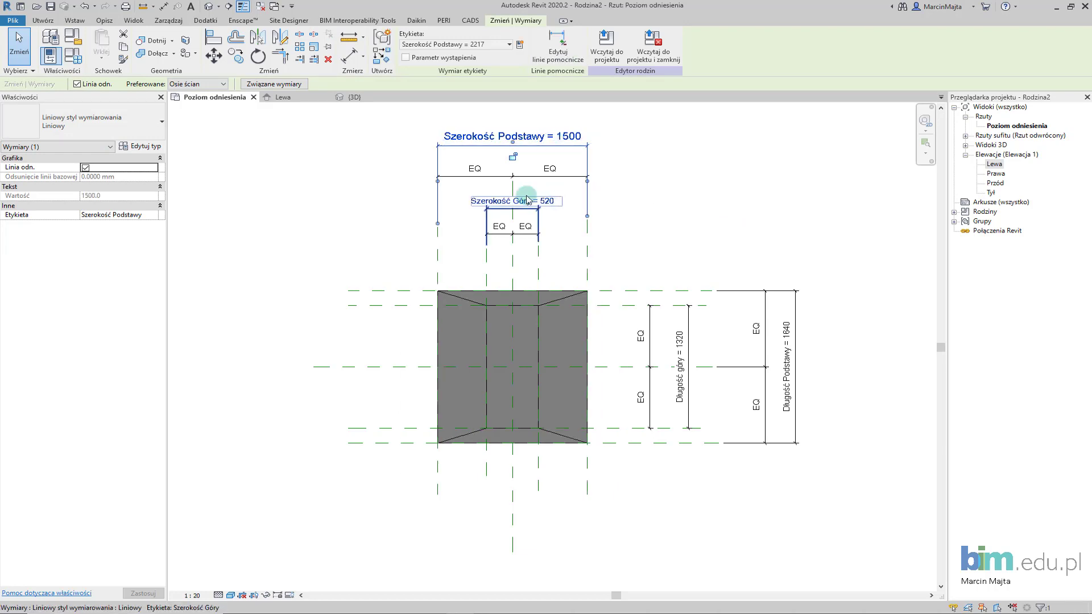
pyautogui.click(720, 233)
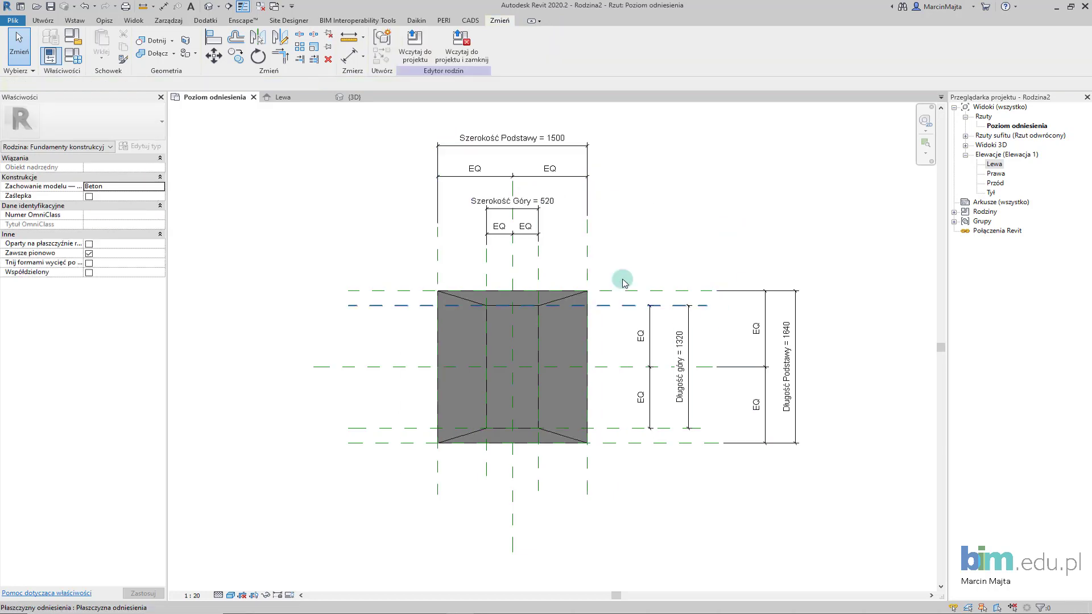
pyautogui.doubleClick(681, 344)
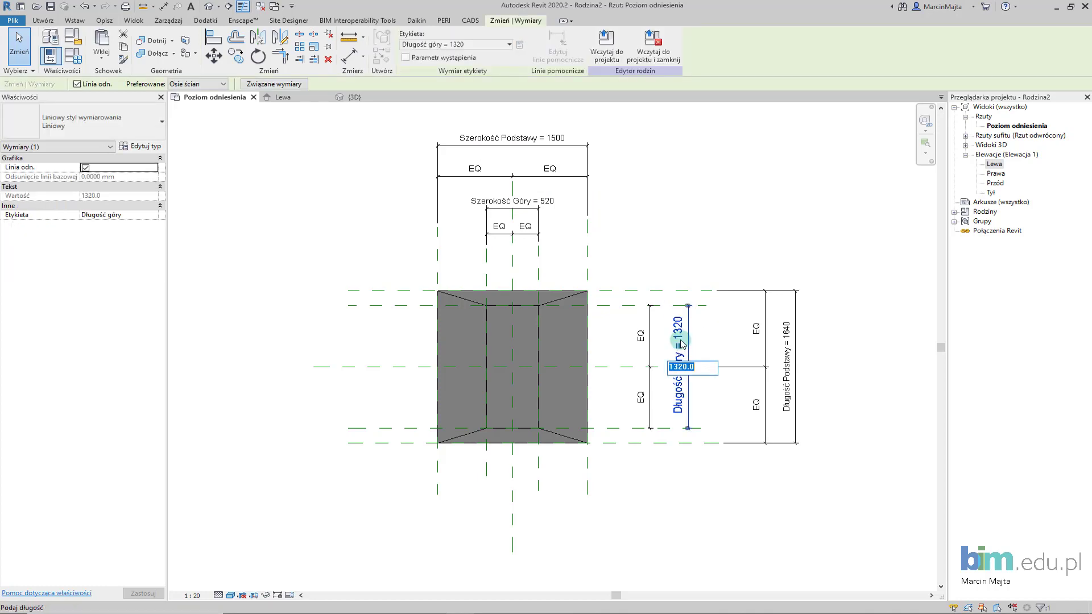
pyautogui.write('0')
pyautogui.press('Return')
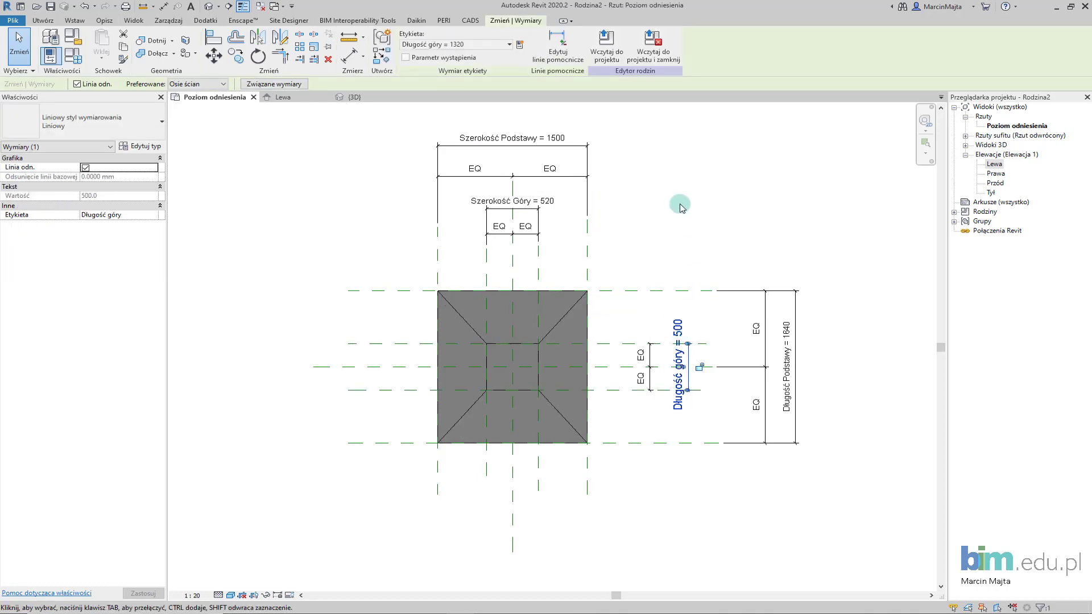
pyautogui.click(572, 195)
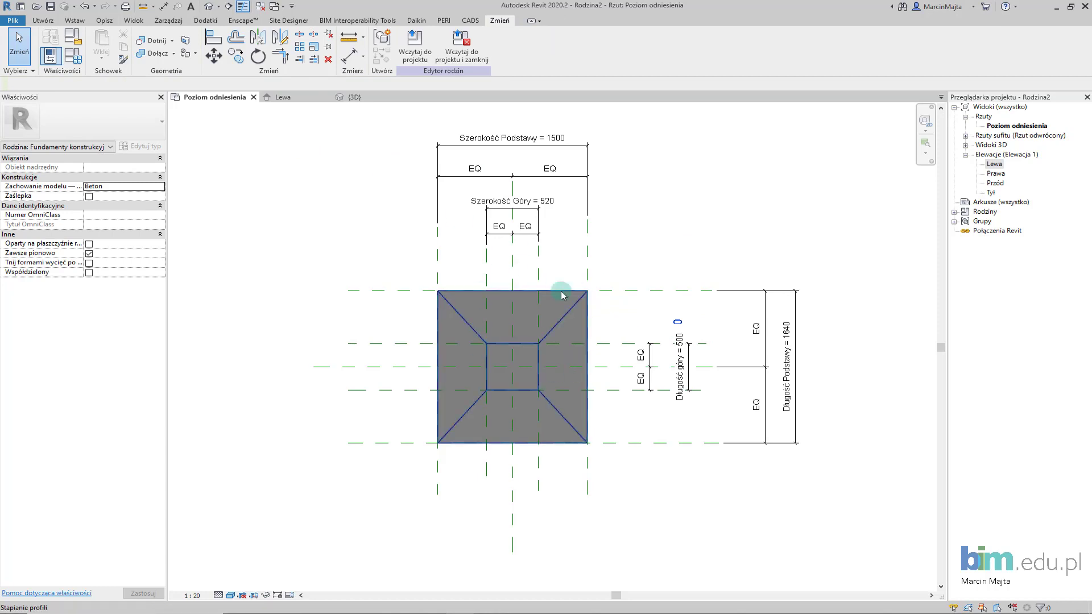
# In the Lewa elevation, dimension the 228 base height down to the reference level.
pyautogui.click(290, 99)
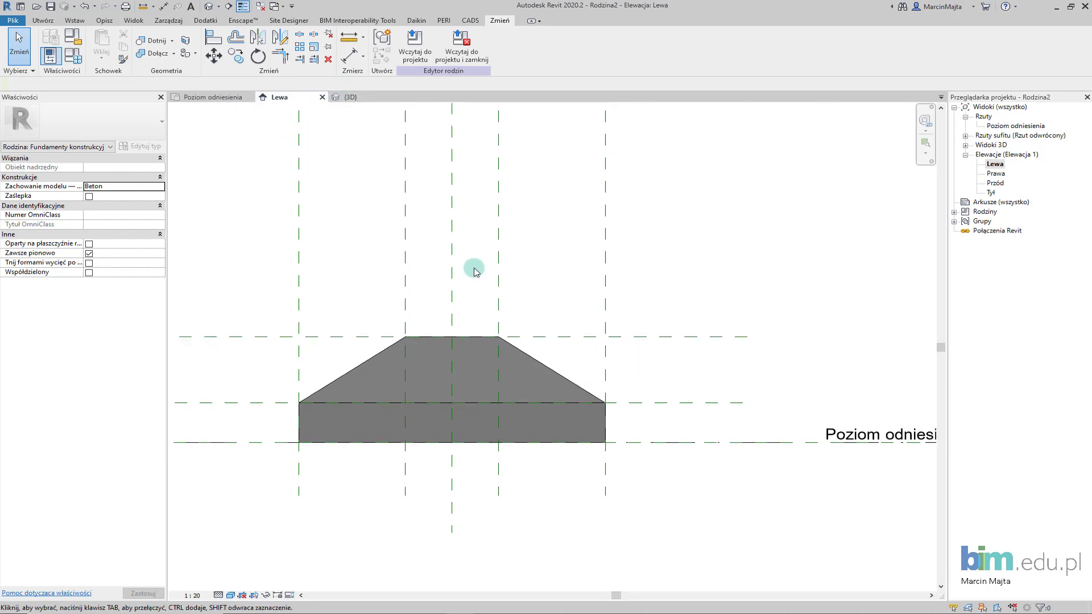
pyautogui.press('d')
pyautogui.press('i')
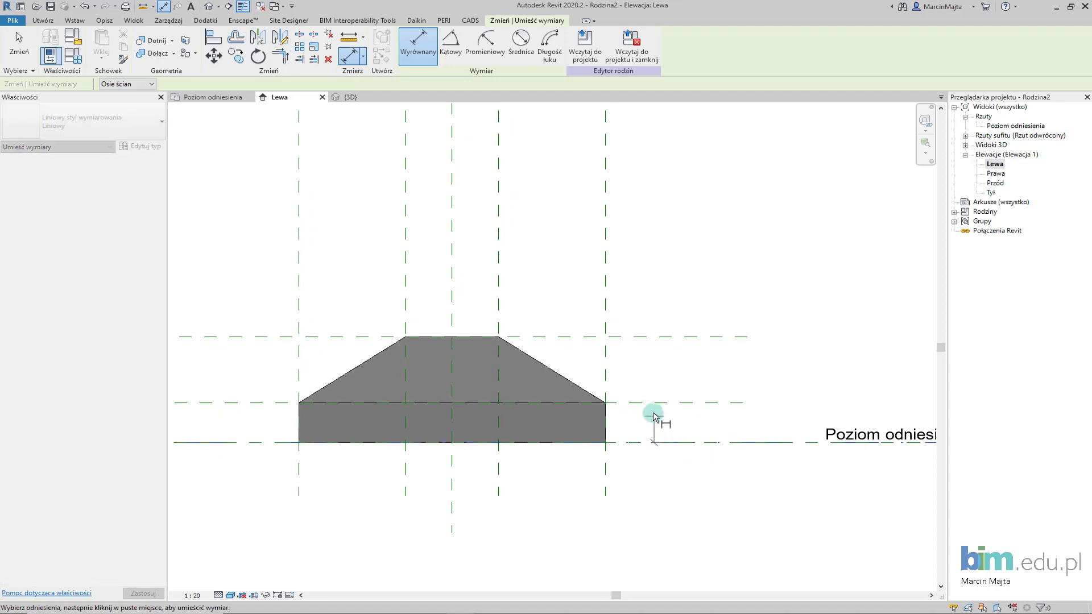
pyautogui.click(653, 410)
pyautogui.click(655, 421)
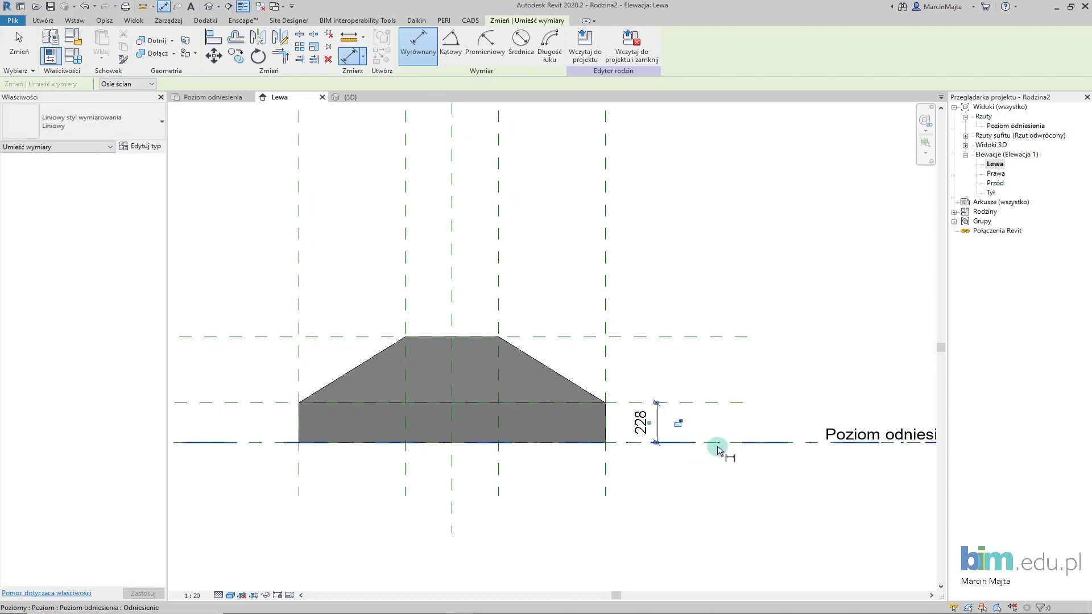
pyautogui.moveTo(730, 454); pyautogui.dragTo(657, 456, button='middle')
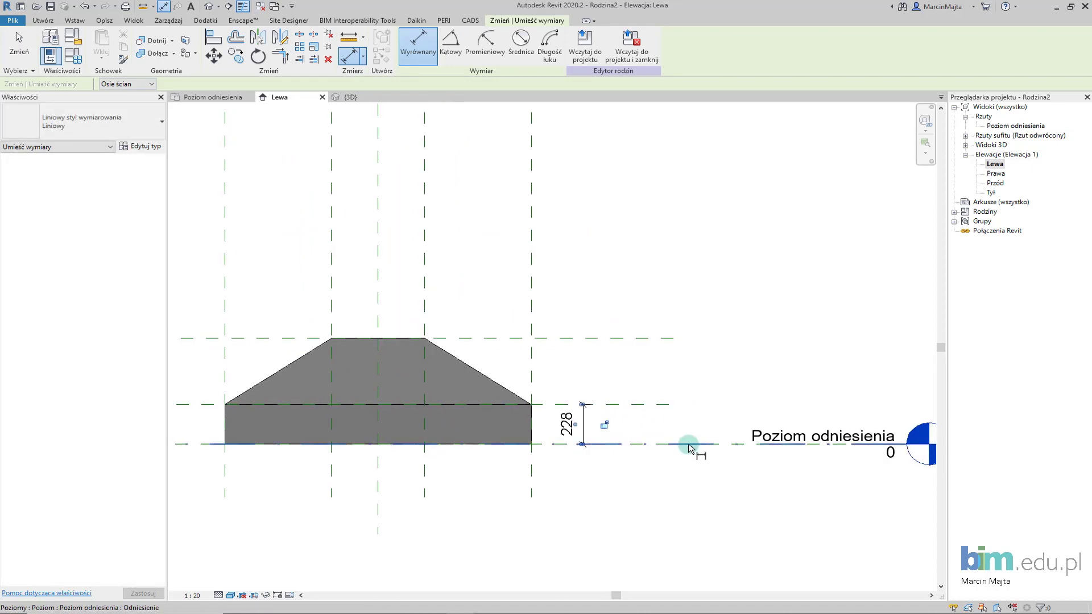
# Add the 608 overall height dimension from the reference level to the top.
pyautogui.click(628, 446)
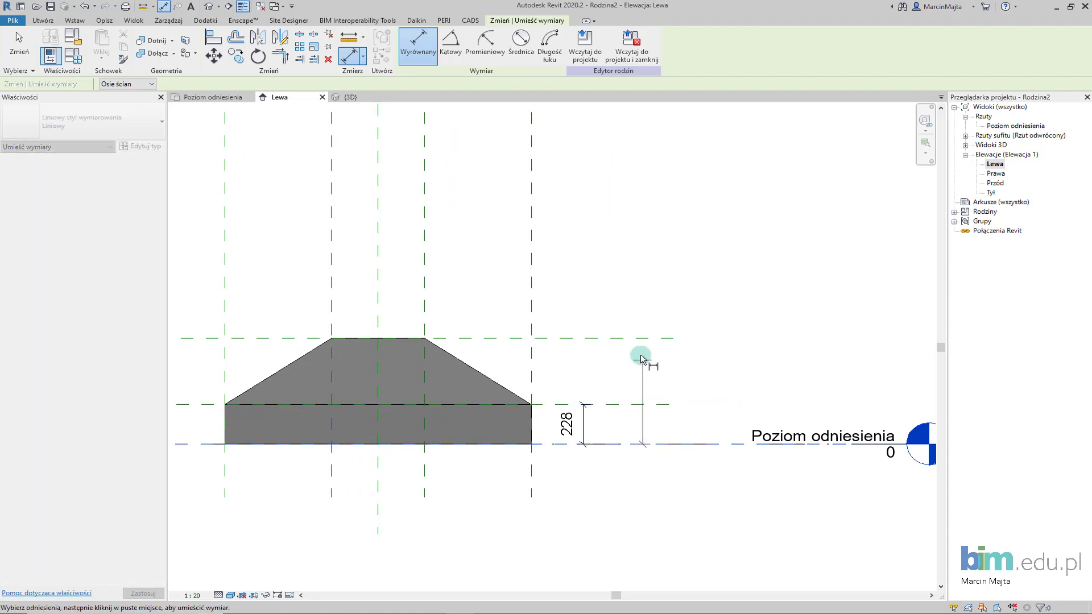
pyautogui.click(633, 338)
pyautogui.click(709, 379)
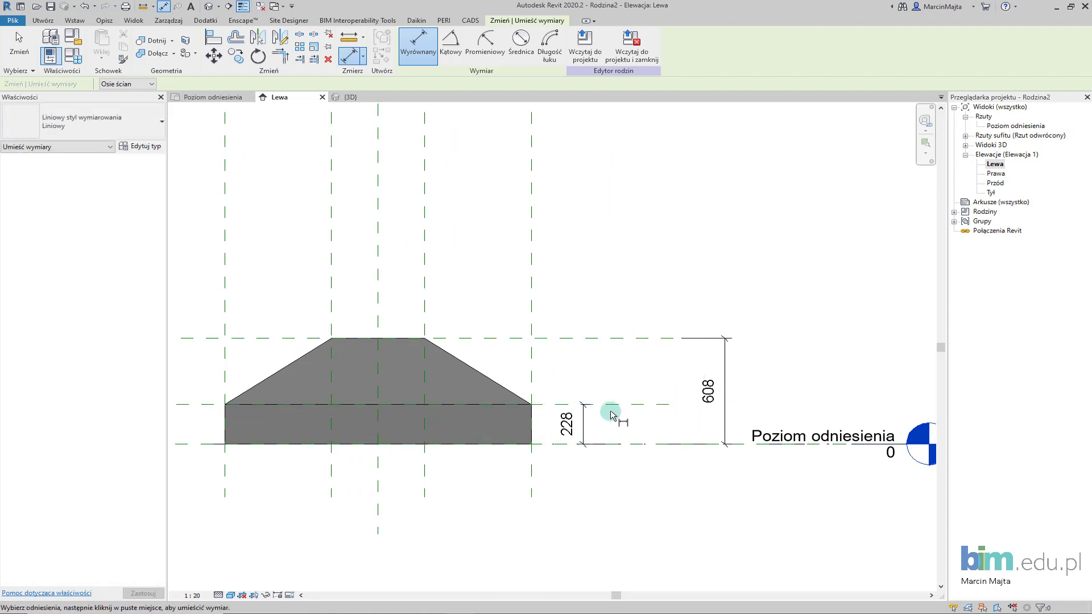
pyautogui.moveTo(603, 394); pyautogui.dragTo(585, 383, button='middle')
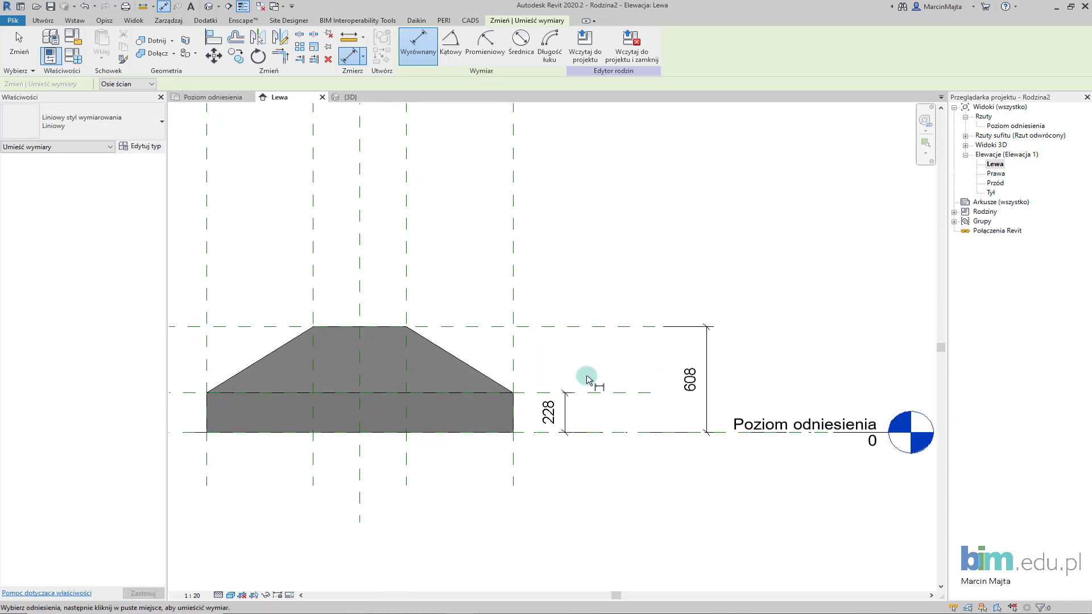
pyautogui.press('Escape')
pyautogui.press('Escape')
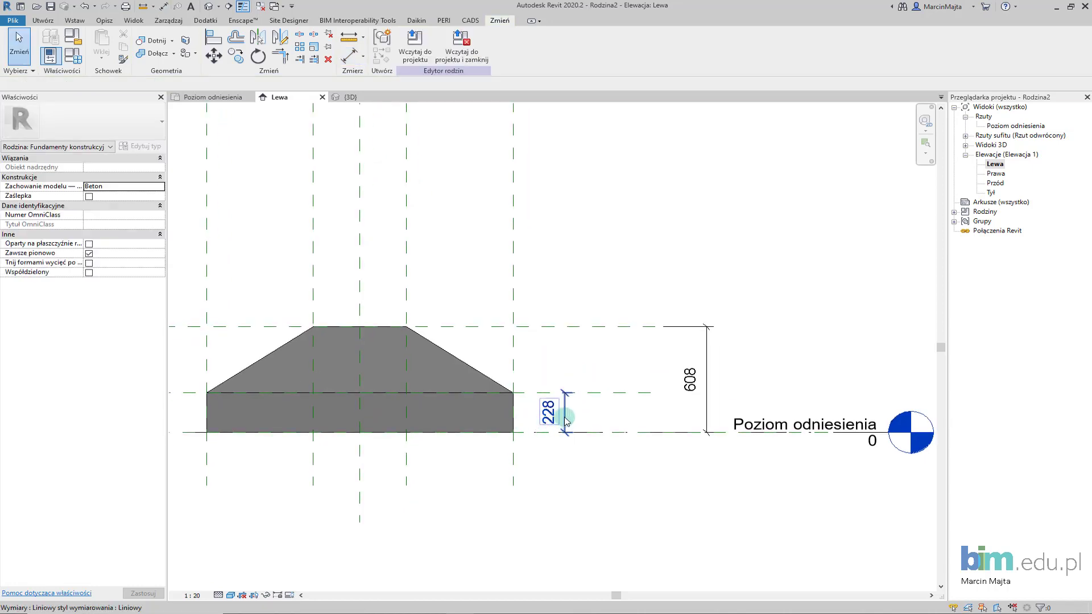
# Label the 228 dimension with a new Wysokość Podstawy parameter.
pyautogui.click(565, 420)
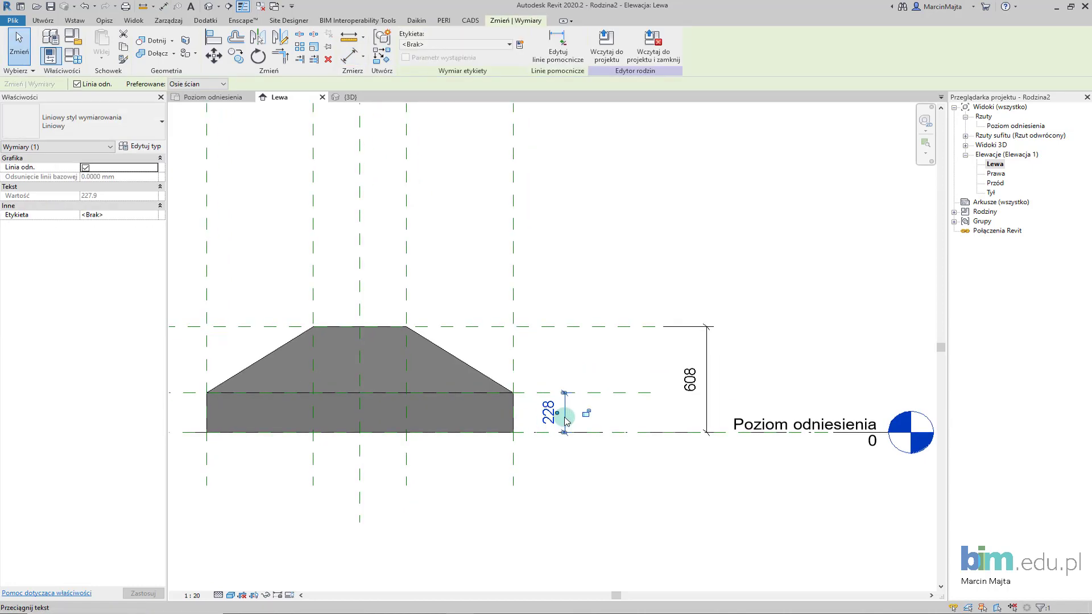
pyautogui.click(521, 45)
pyautogui.write('Wysokość Podstawy')
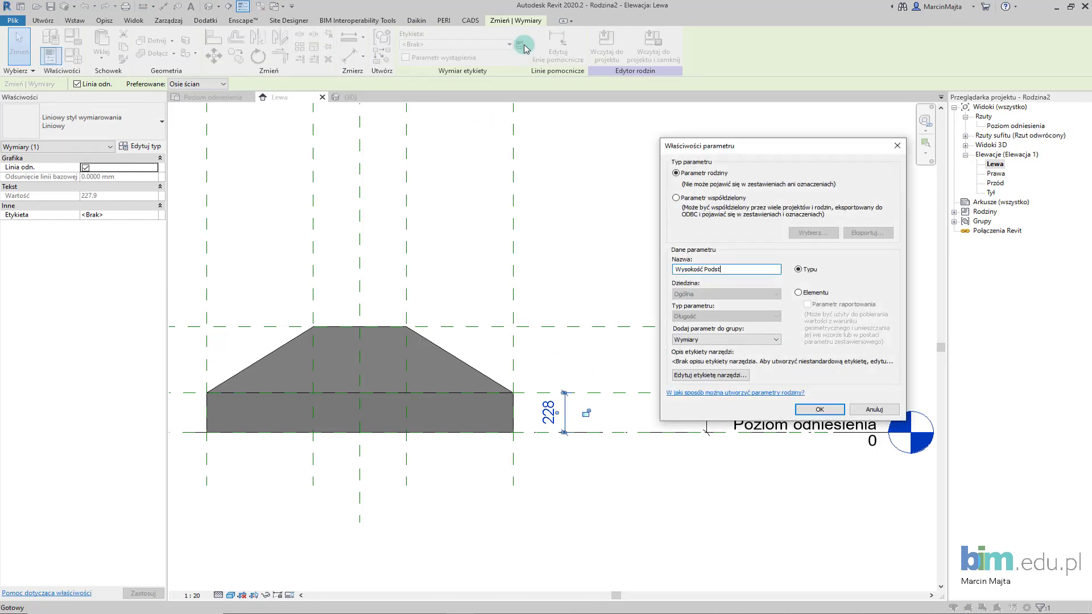
pyautogui.click(820, 410)
# Label the 608 dimension with a new Wysokość Całości parameter.
pyautogui.click(716, 393)
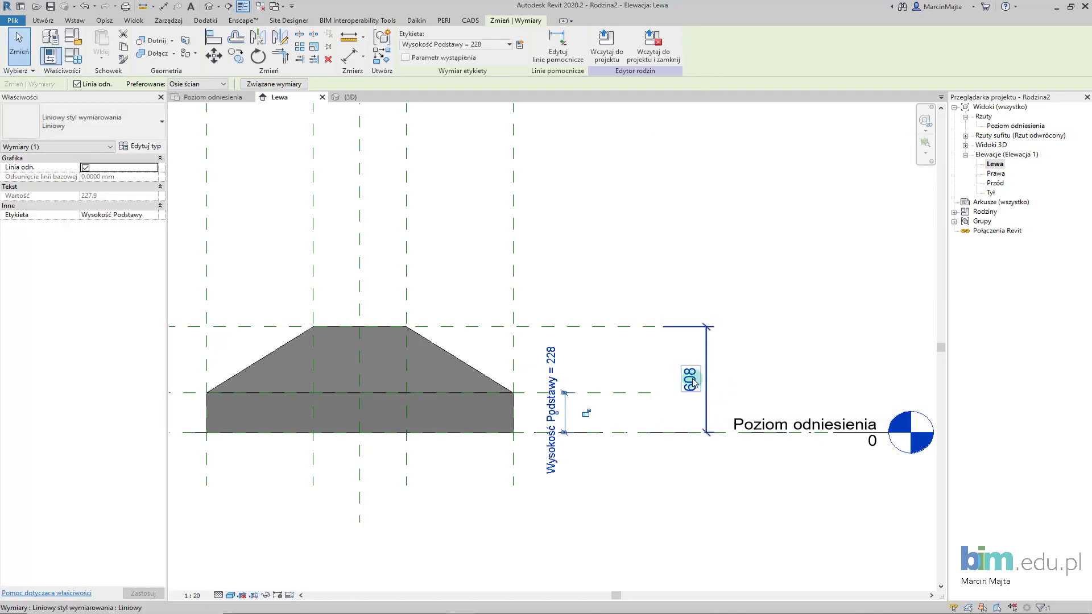
pyautogui.click(519, 45)
pyautogui.write('Wysokość Całości')
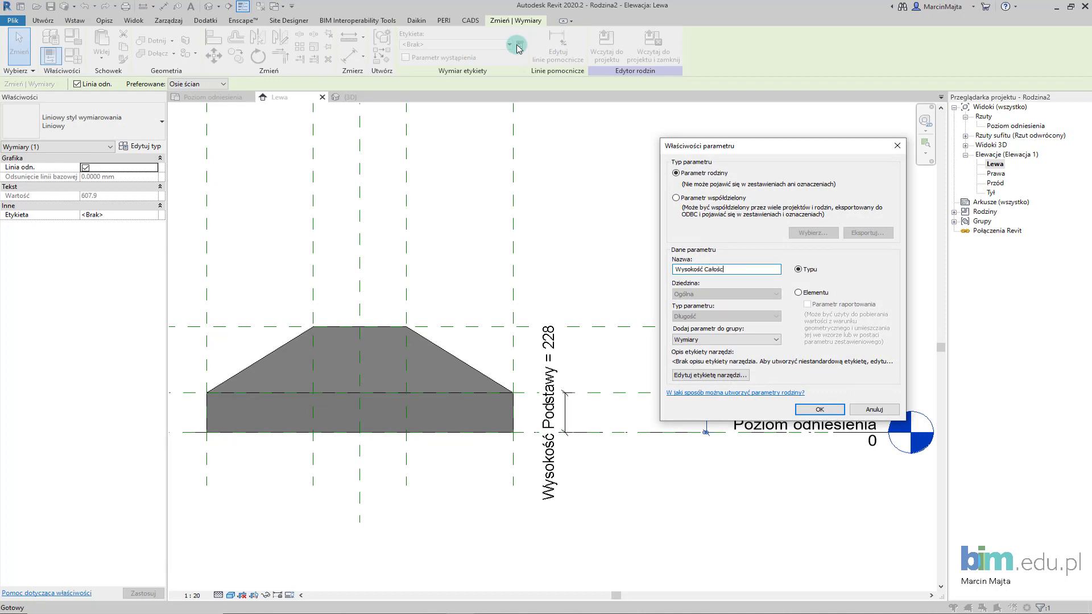
pyautogui.click(799, 407)
pyautogui.click(542, 378)
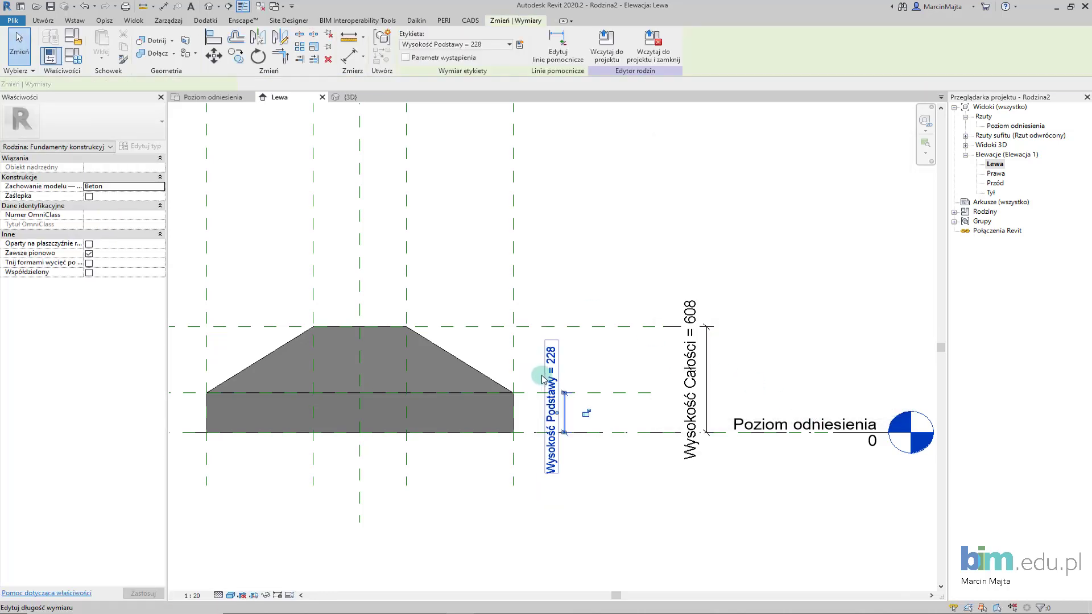
pyautogui.click(552, 388)
pyautogui.write('100')
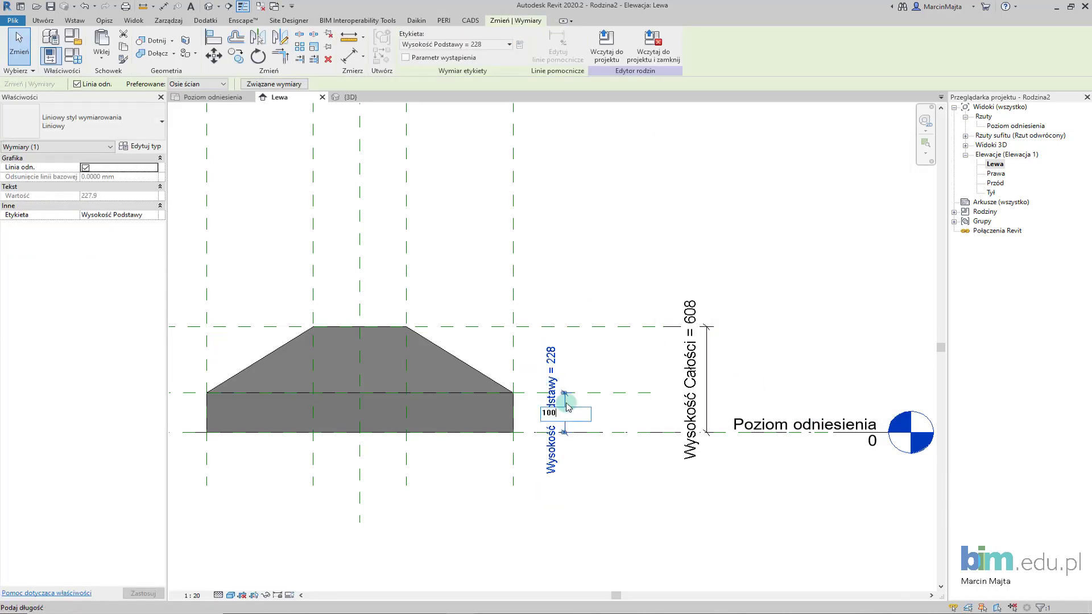
# Try base height 100 and overall height 250, cancelling an invalid base height change.
pyautogui.press('Return')
pyautogui.press('Escape')
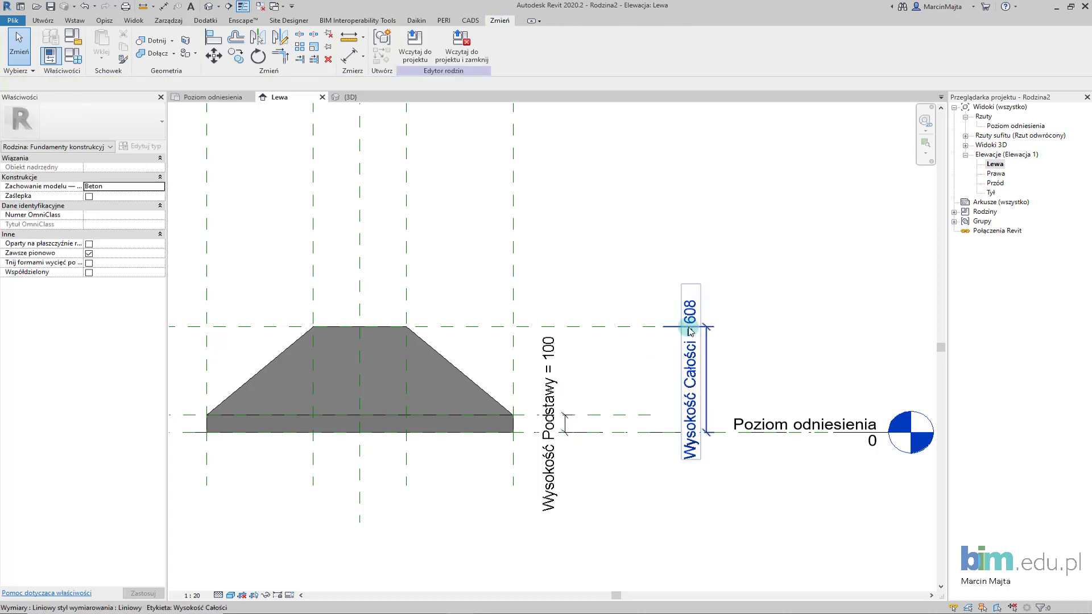
pyautogui.doubleClick(693, 327)
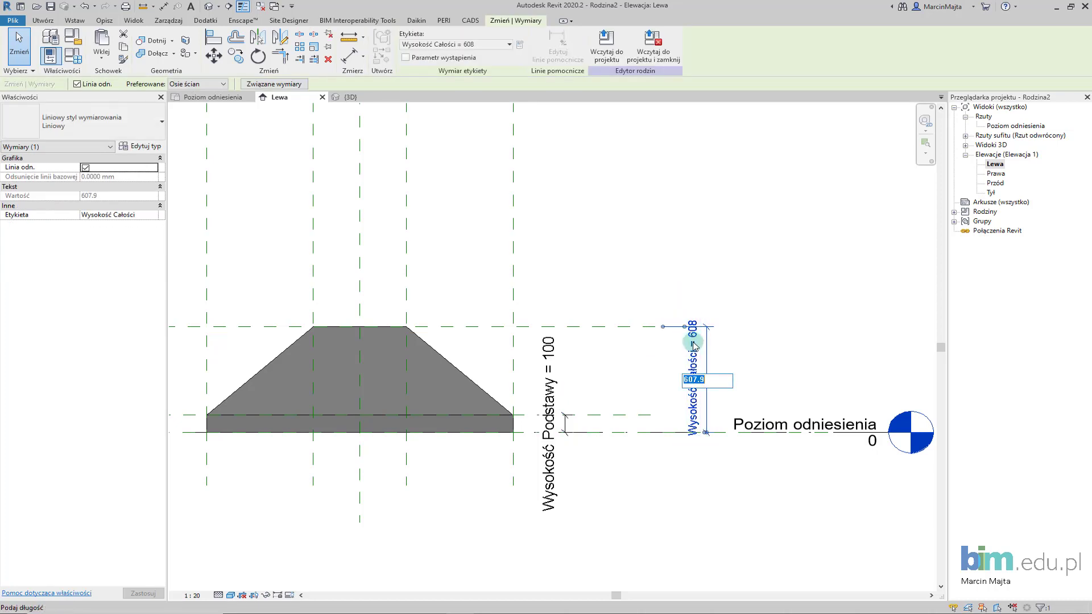
pyautogui.write('0')
pyautogui.press('Return')
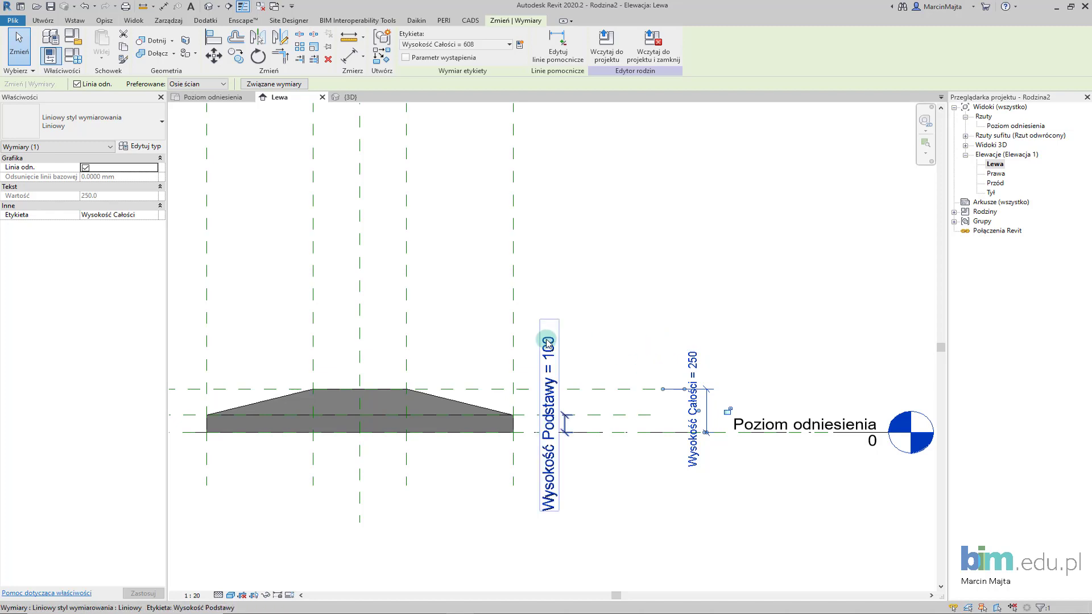
pyautogui.click(564, 372)
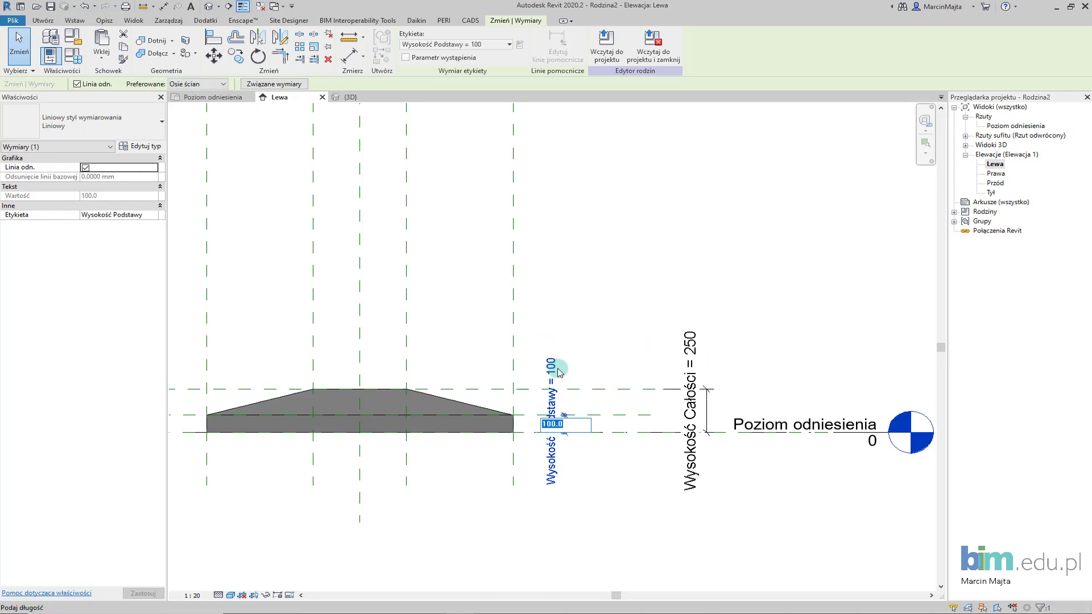
pyautogui.write('250')
pyautogui.press('Return')
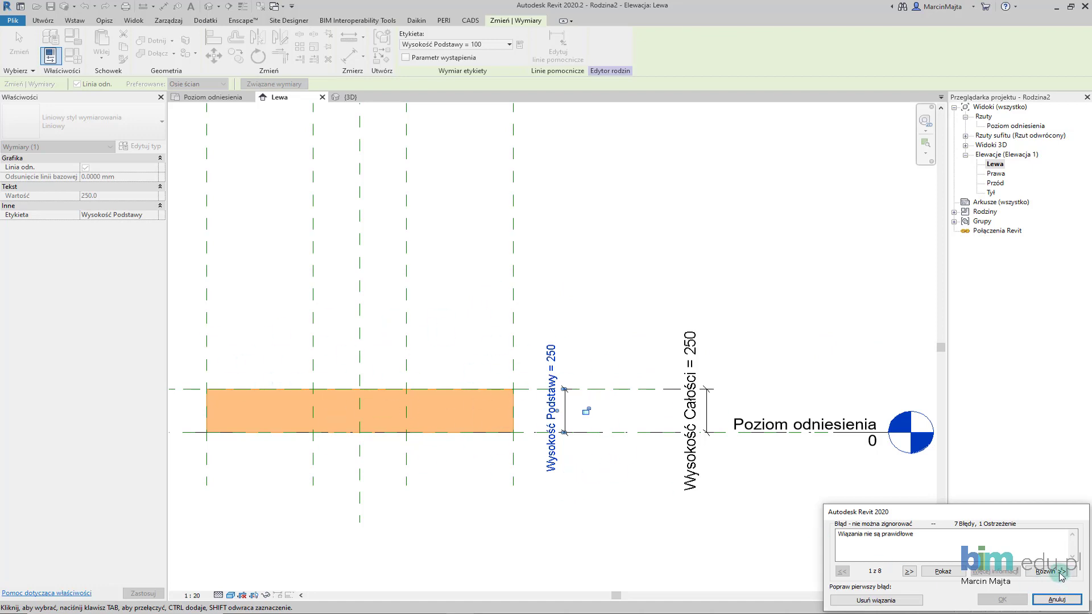
pyautogui.click(1057, 600)
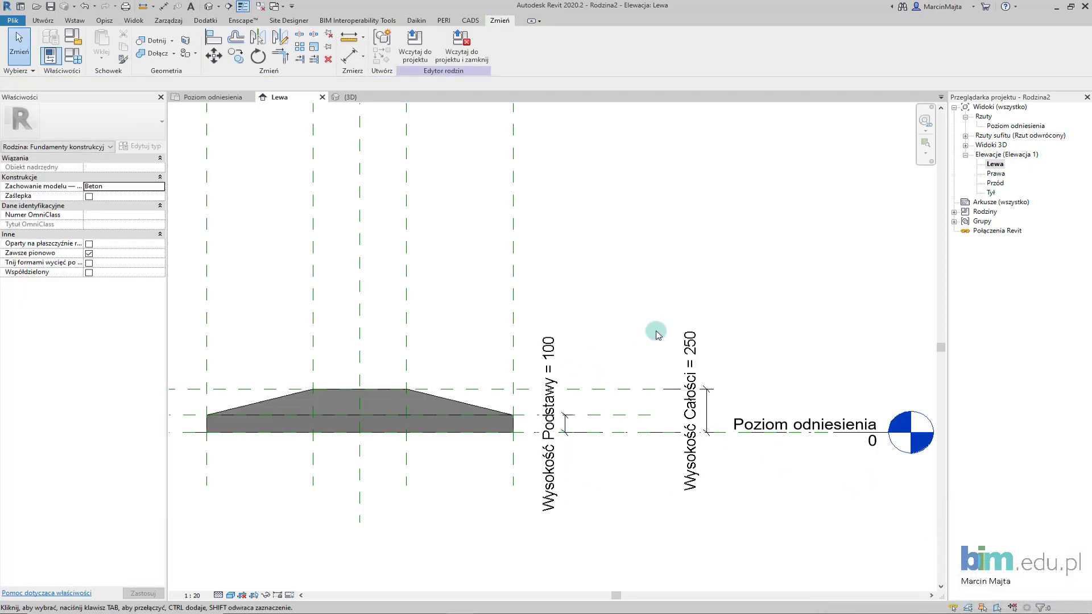
# Flex the footing to Wysokość Całości 500 and Wysokość Podstawy 250.
pyautogui.click(697, 375)
pyautogui.write('500')
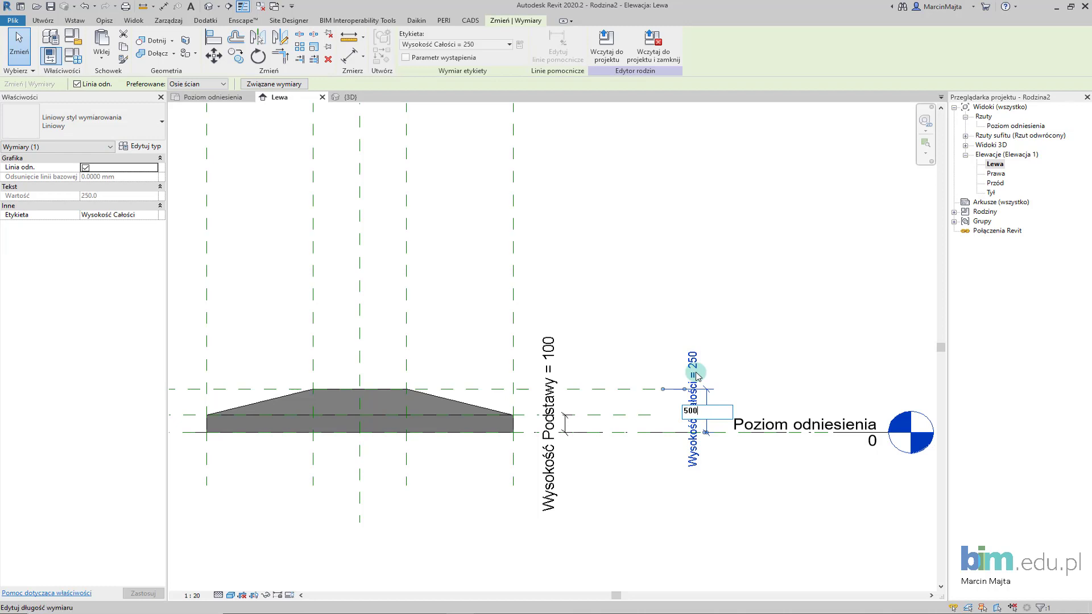
pyautogui.press('Return')
pyautogui.click(564, 415)
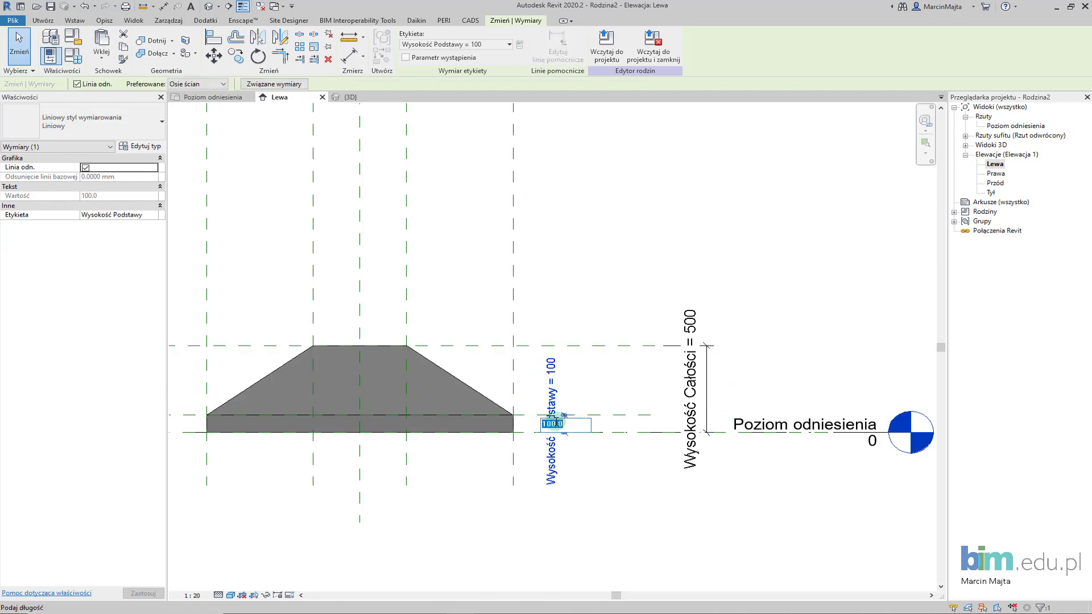
pyautogui.write('50')
pyautogui.press('Return')
pyautogui.click(592, 212)
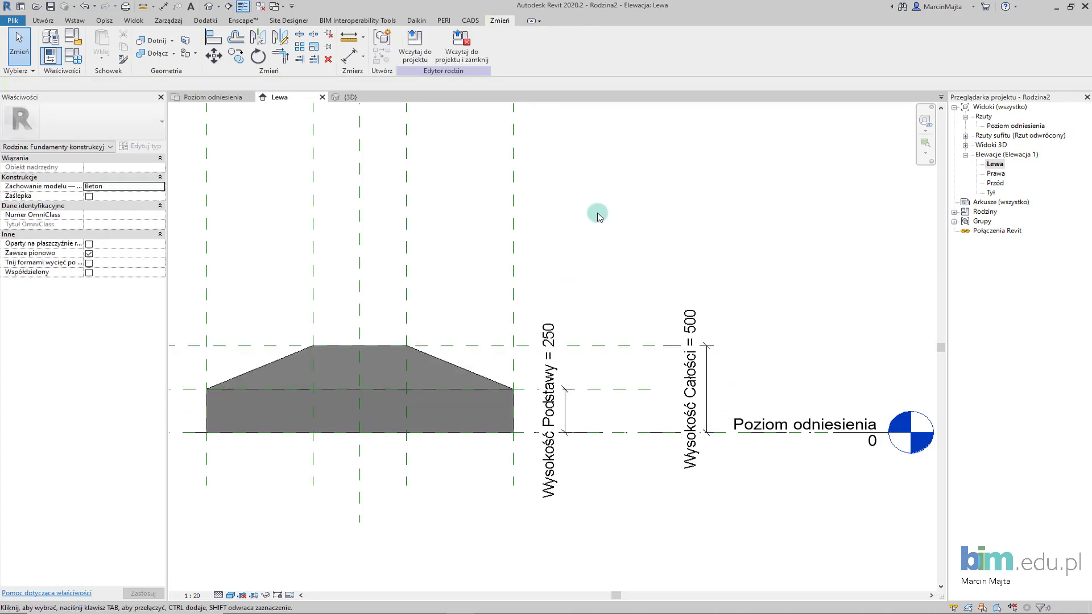
pyautogui.moveTo(561, 206)
pyautogui.mouseDown(button='middle')
pyautogui.moveTo(605, 200)
pyautogui.moveTo(592, 210)
pyautogui.mouseUp(button='middle')
pyautogui.scroll(-1, 604, 196)
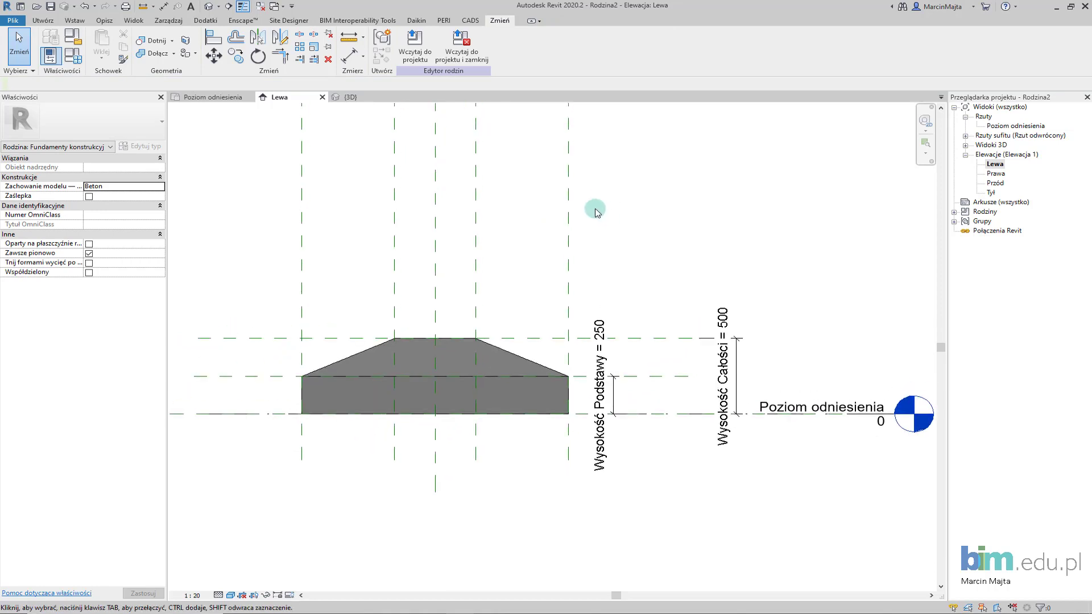
# In the 3D view, give the blend Beton, C30/37 material and join it with the slab.
pyautogui.click(347, 98)
pyautogui.click(479, 294)
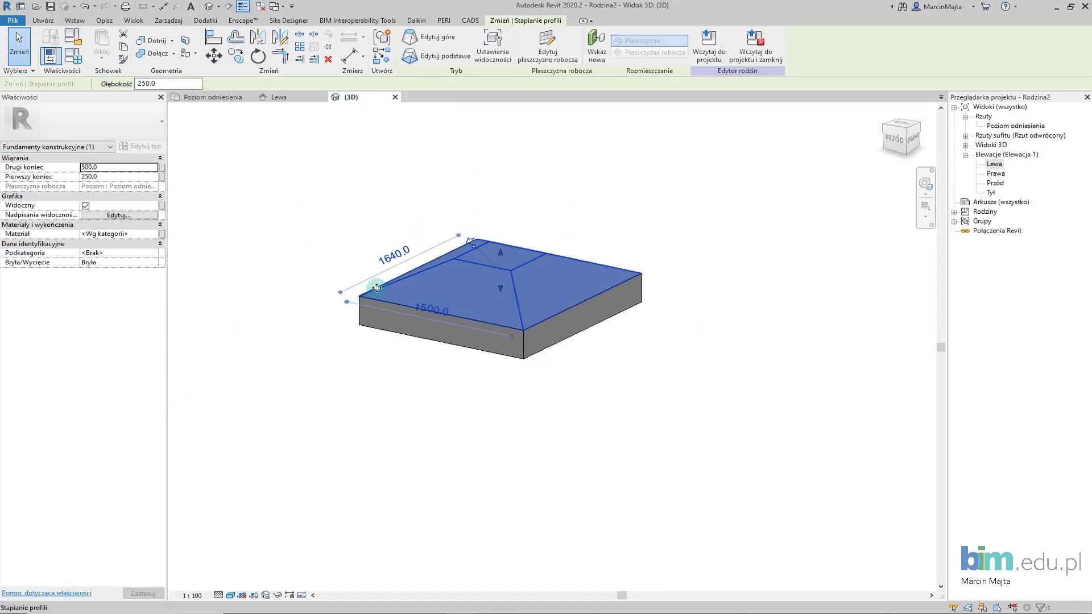
pyautogui.click(153, 234)
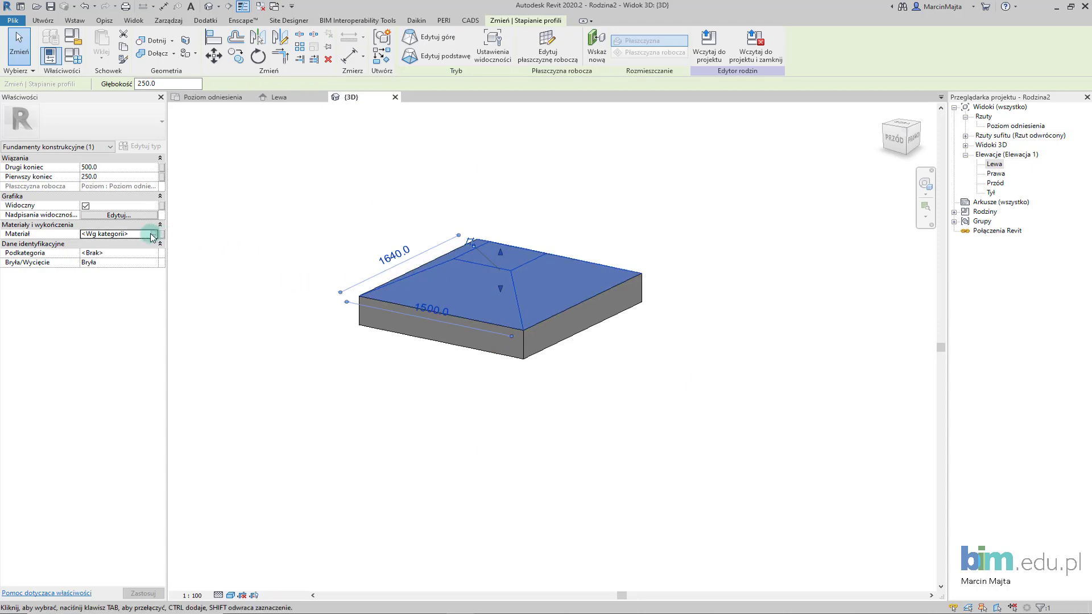
pyautogui.click(154, 235)
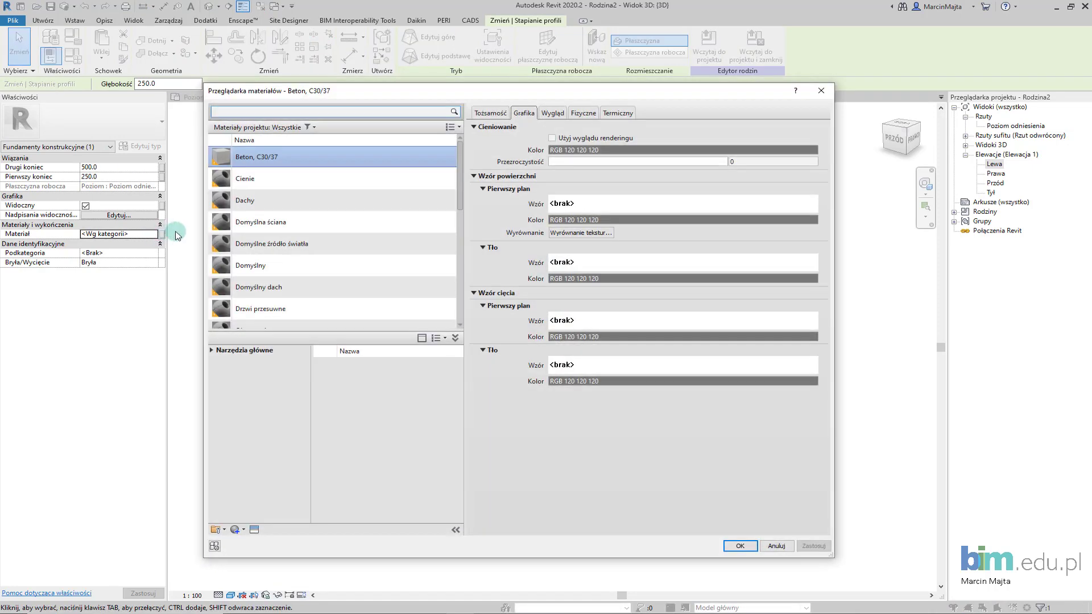
pyautogui.click(739, 543)
pyautogui.click(463, 453)
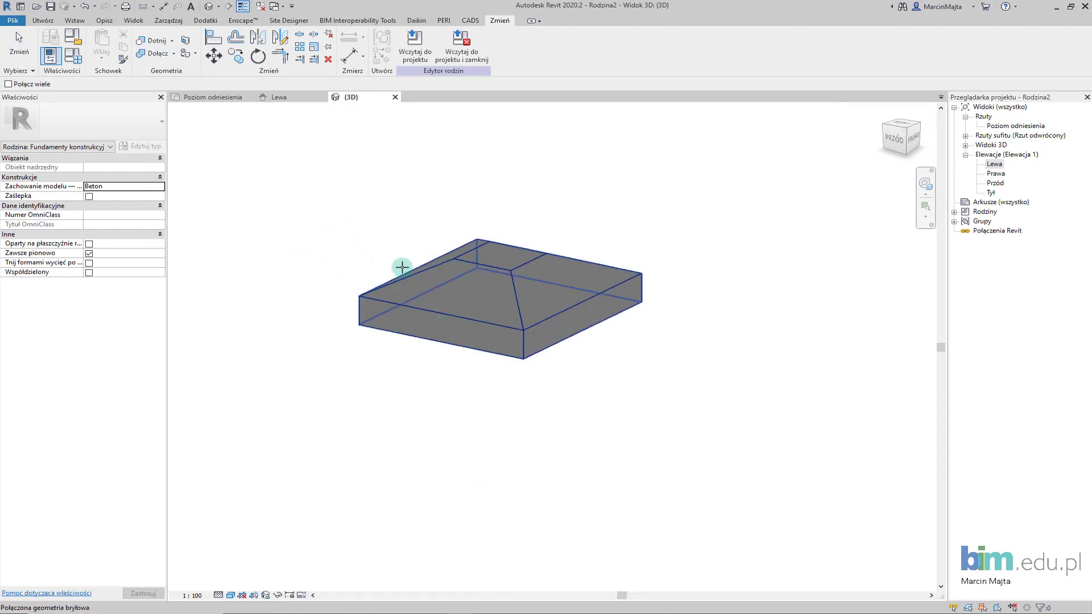
pyautogui.moveTo(402, 268); pyautogui.dragTo(396, 329, button='middle')
pyautogui.keyDown('shift'); pyautogui.moveTo(379, 286); pyautogui.dragTo(395, 261, button='middle'); pyautogui.keyUp('shift')
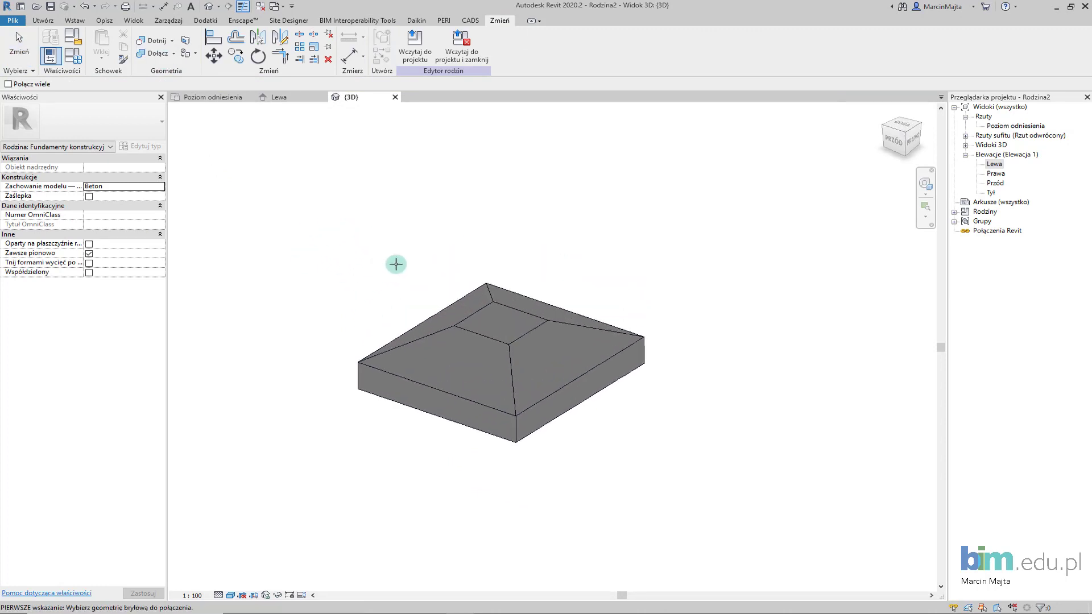
pyautogui.press('Escape')
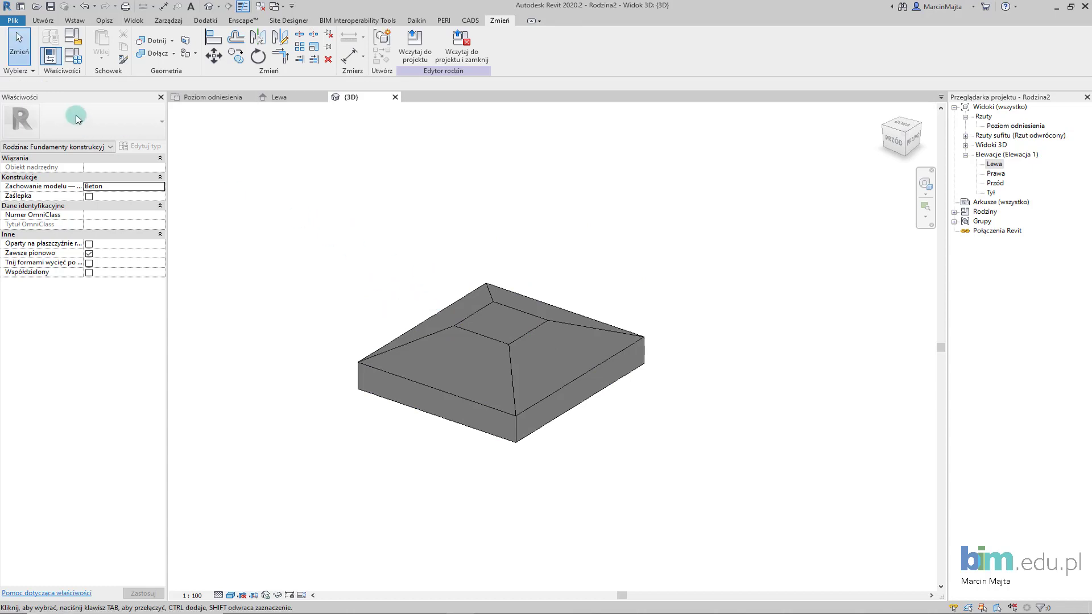
# Start saving the family under a new name, then cancel the Save As.
pyautogui.click(13, 21)
pyautogui.moveTo(40, 148)
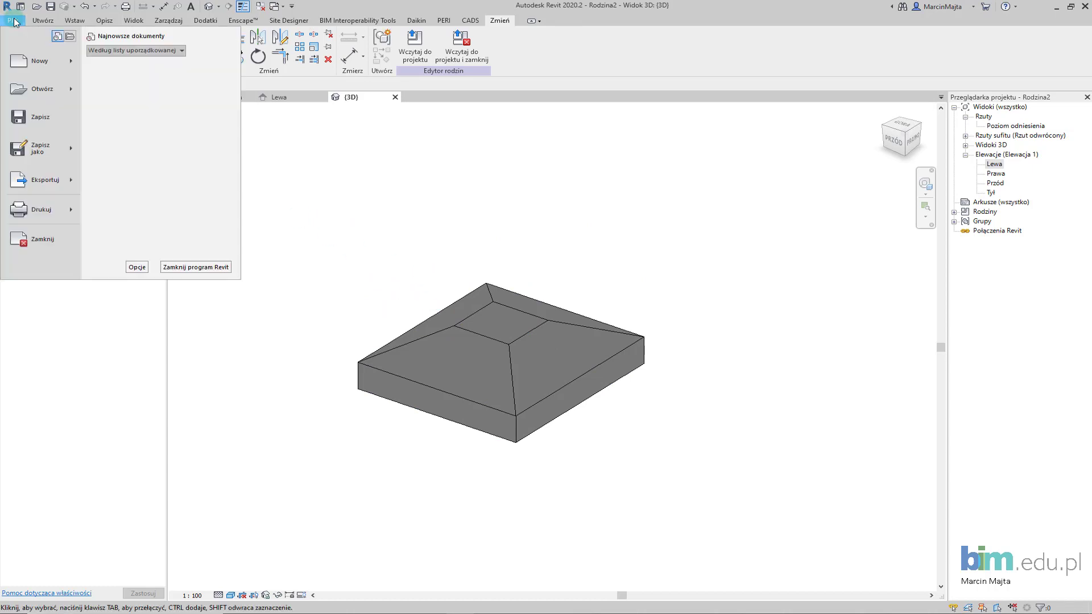
pyautogui.click(45, 147)
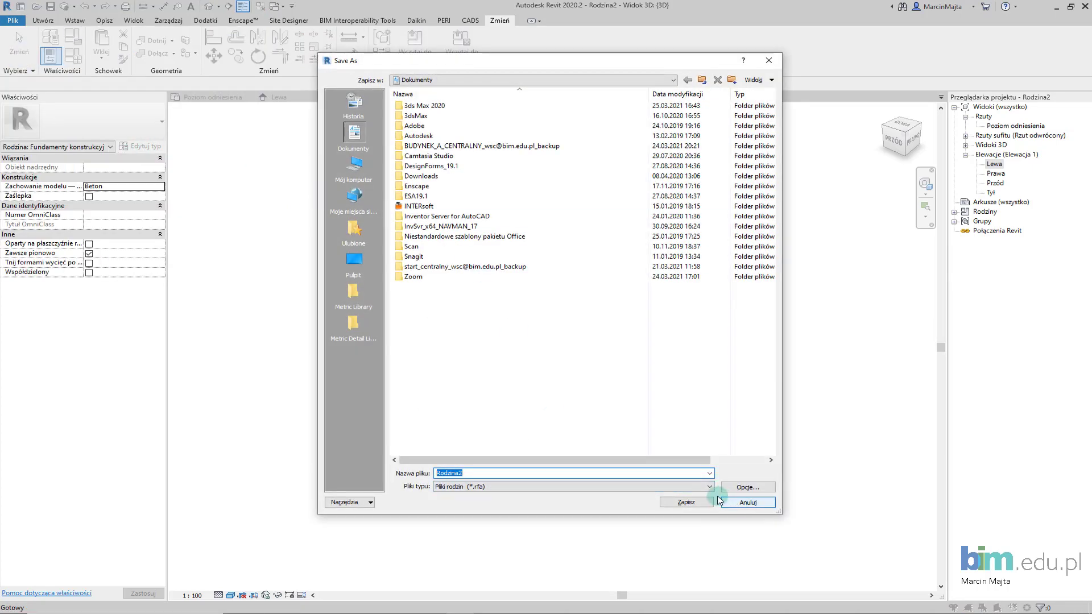
pyautogui.click(748, 502)
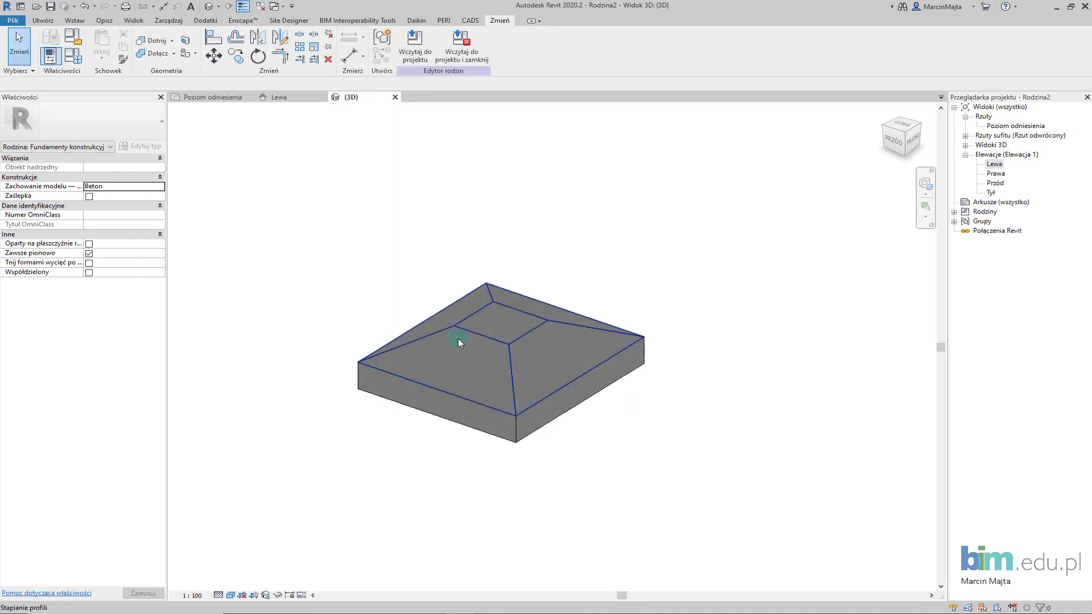
pyautogui.scroll(2, 391, 263)
pyautogui.moveTo(390, 264); pyautogui.dragTo(413, 241, button='middle')
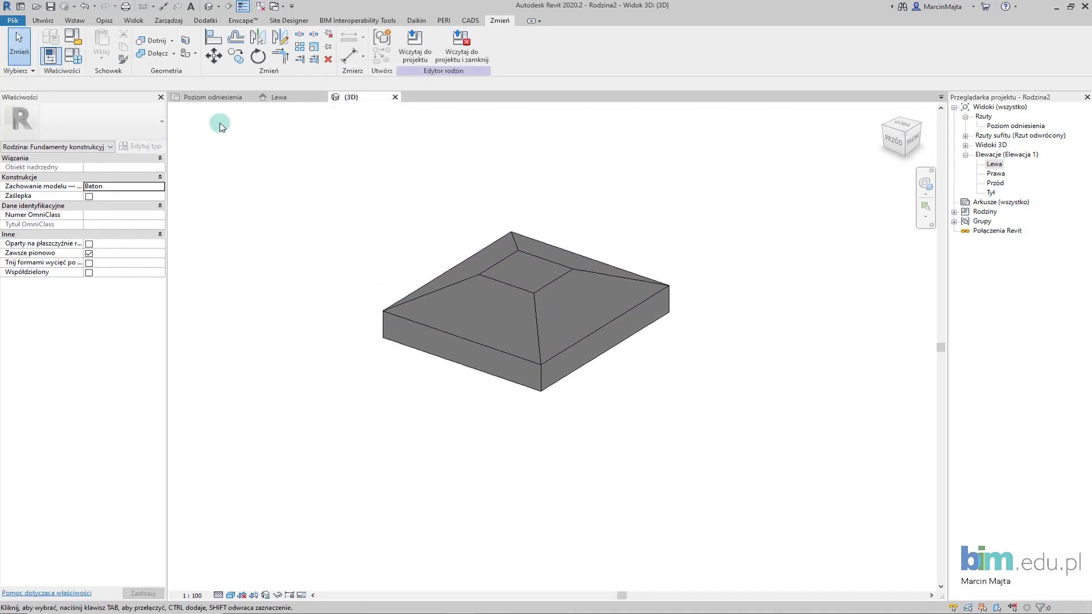
# Tile the 3D, Lewa elevation and Poziom odniesienia views, zooming each to fit the footing.
pyautogui.press('w')
pyautogui.press('t')
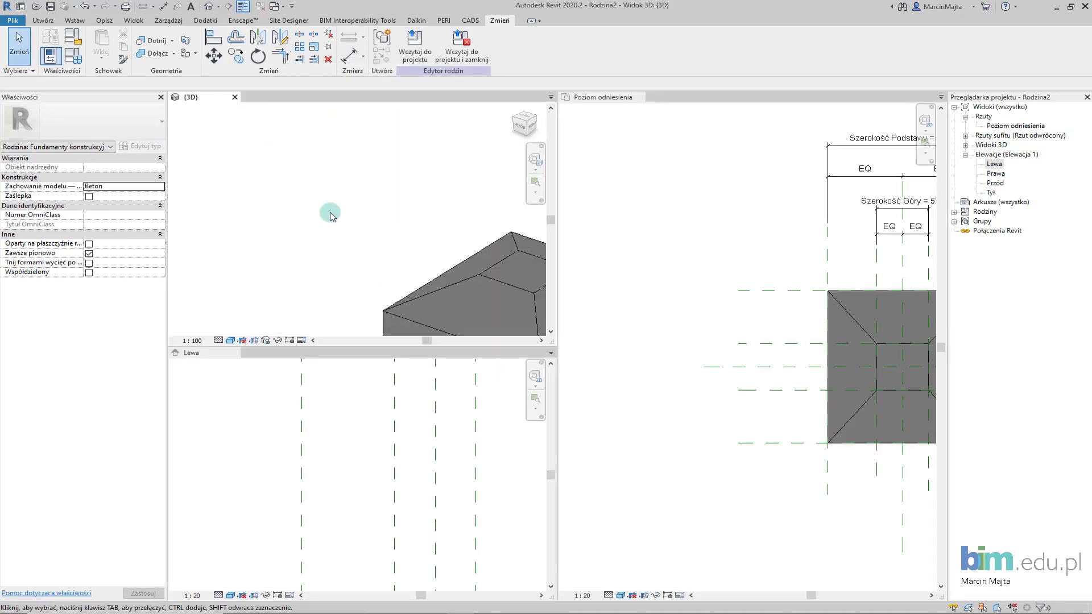
pyautogui.moveTo(351, 310); pyautogui.dragTo(384, 255, button='middle')
pyautogui.press('z')
pyautogui.press('a')
pyautogui.click(354, 403)
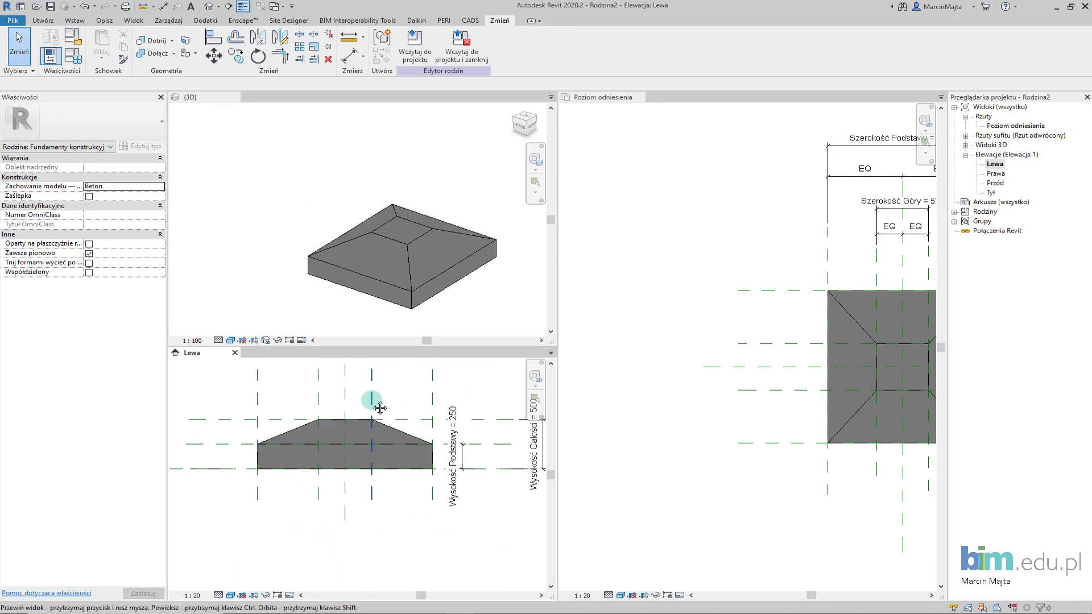
pyautogui.click(751, 398)
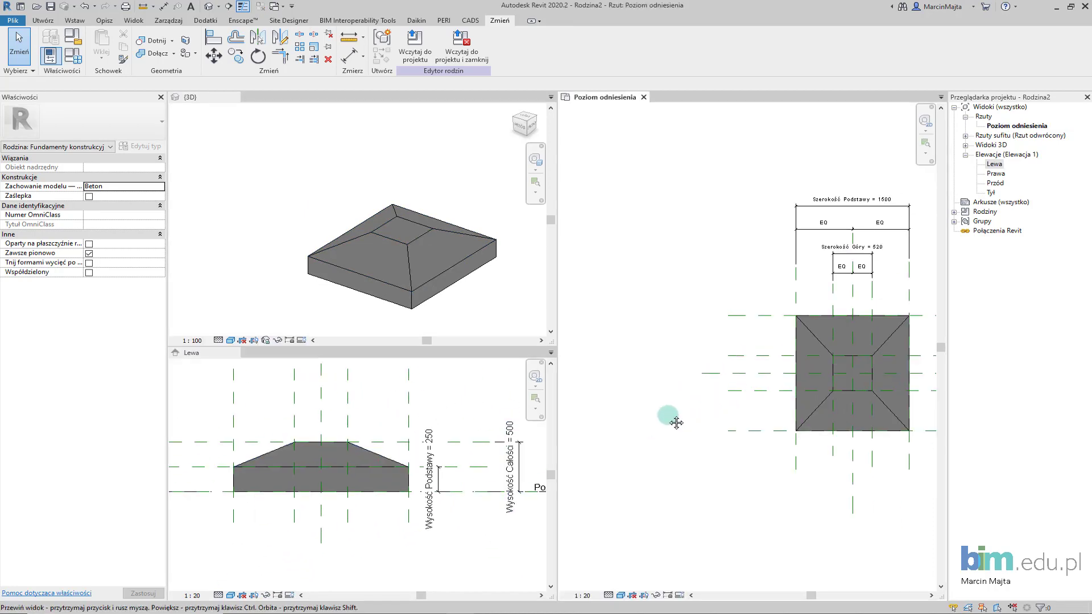
pyautogui.press('z')
pyautogui.press('f')
pyautogui.moveTo(643, 424); pyautogui.dragTo(626, 413, button='middle')
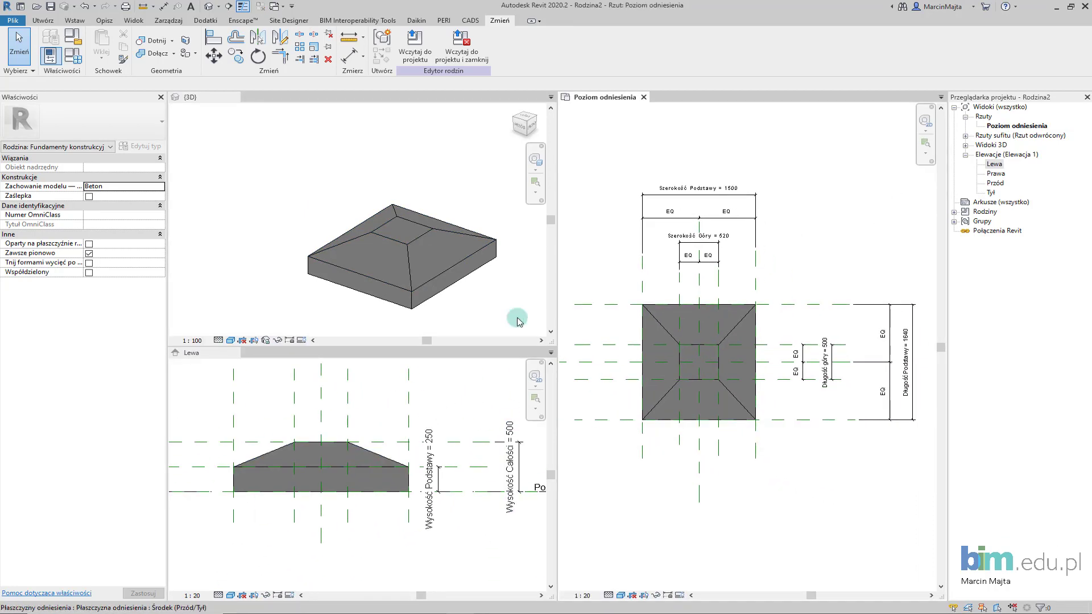
# Create a new family type named 'S.F Trapezowa 100x100 500x500 300 200'.
pyautogui.click(77, 57)
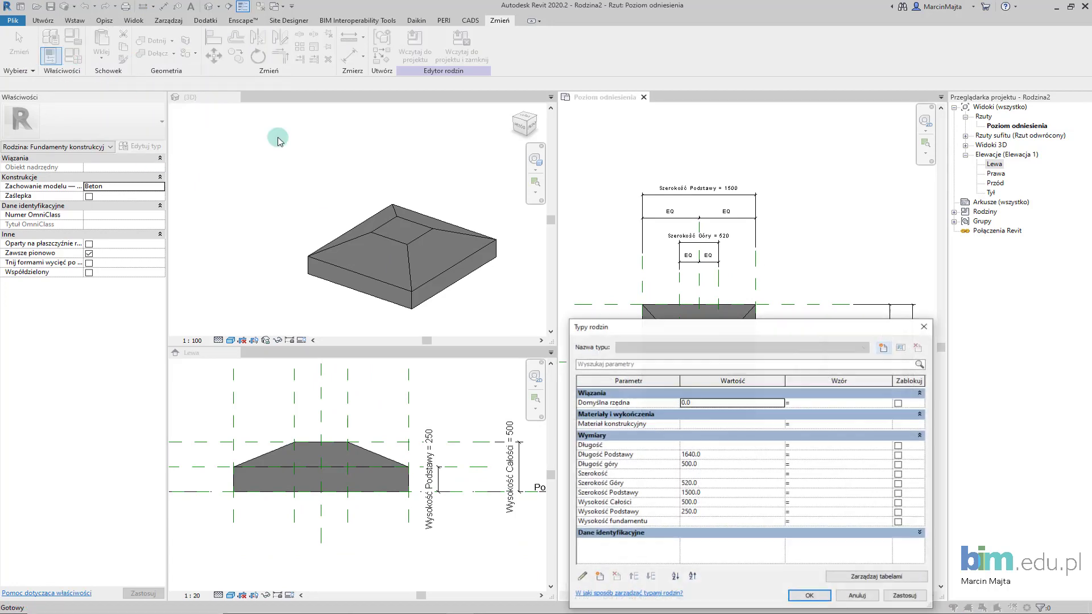
pyautogui.moveTo(778, 336); pyautogui.dragTo(776, 270)
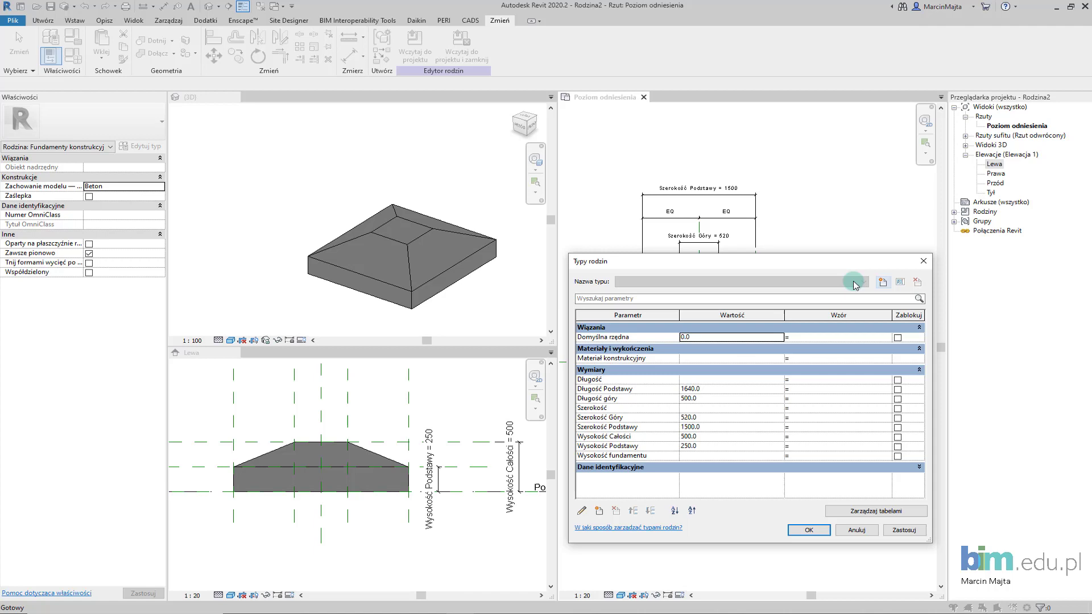
pyautogui.click(883, 282)
pyautogui.write('sezowa 100x100 500x500 300 200')
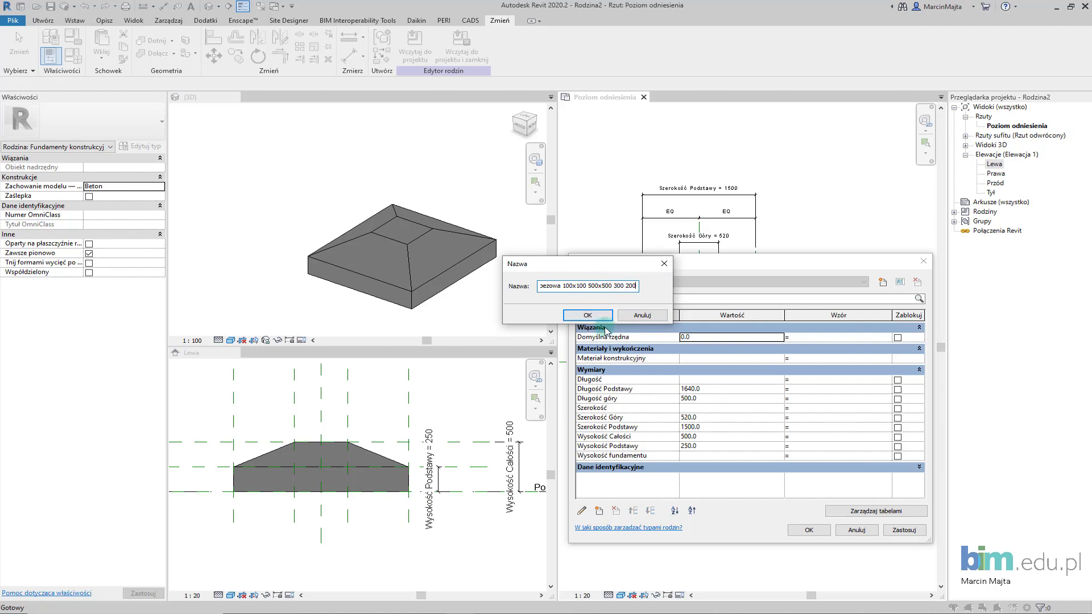
pyautogui.click(599, 318)
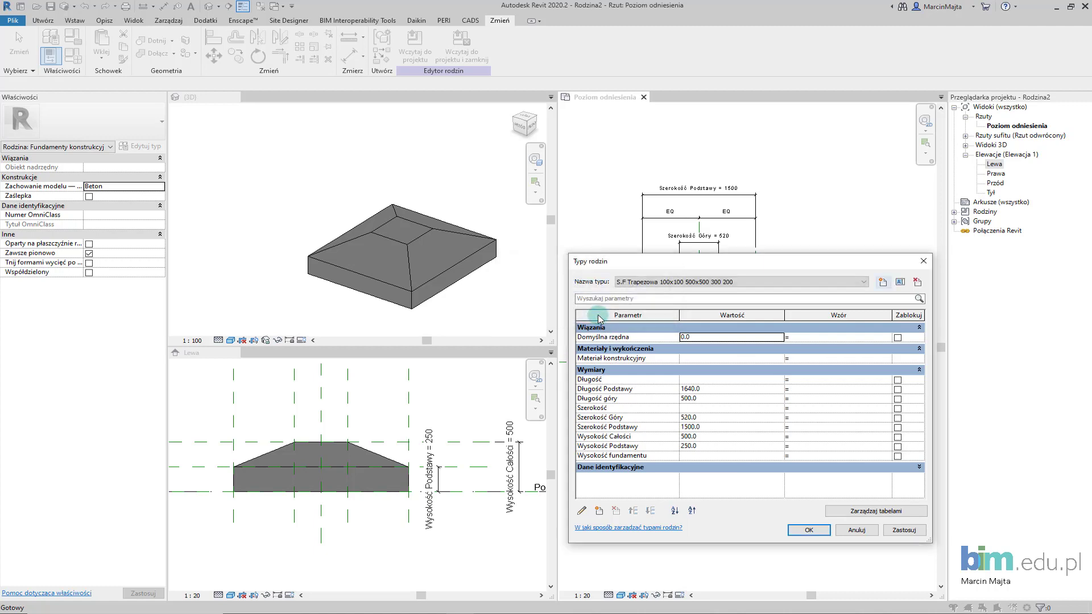
# Give the new type a 500×500 base, 100×100 top and 300 base height, then apply.
pyautogui.click(729, 392)
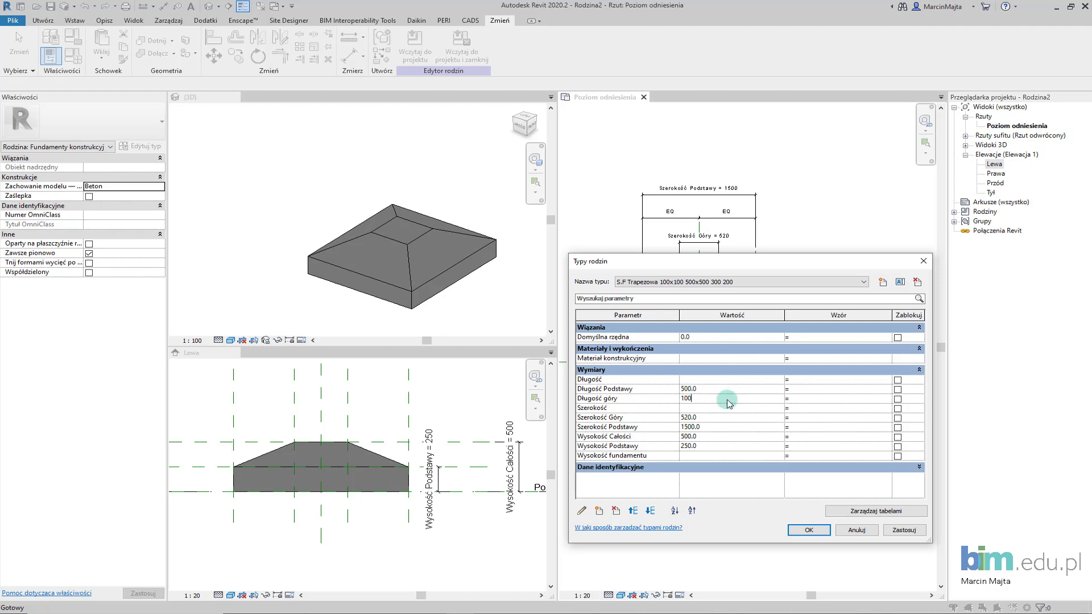
pyautogui.click(720, 428)
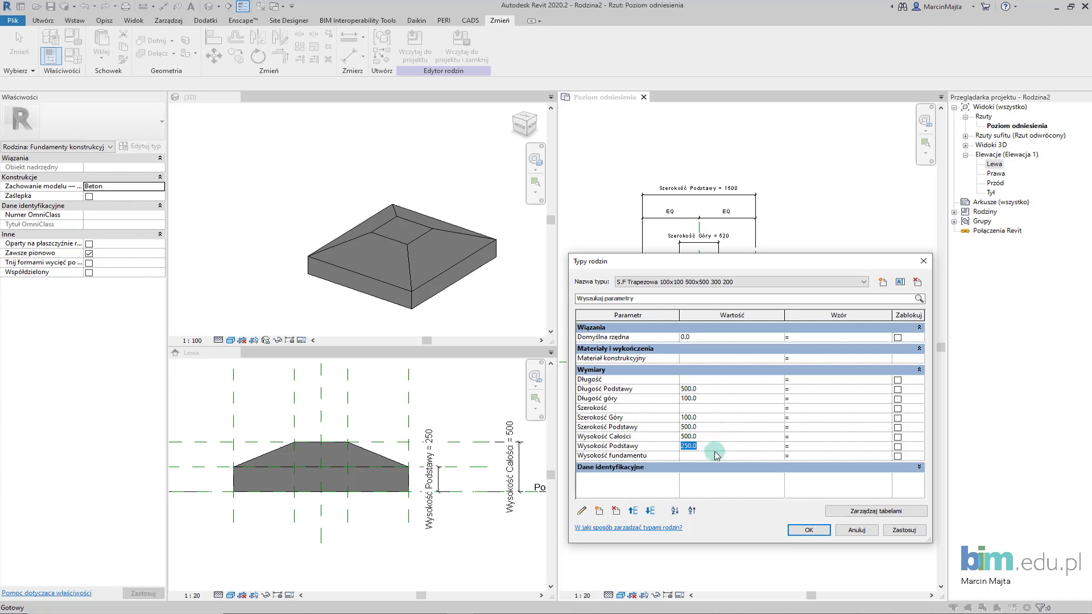
pyautogui.write('300')
pyautogui.press('Return')
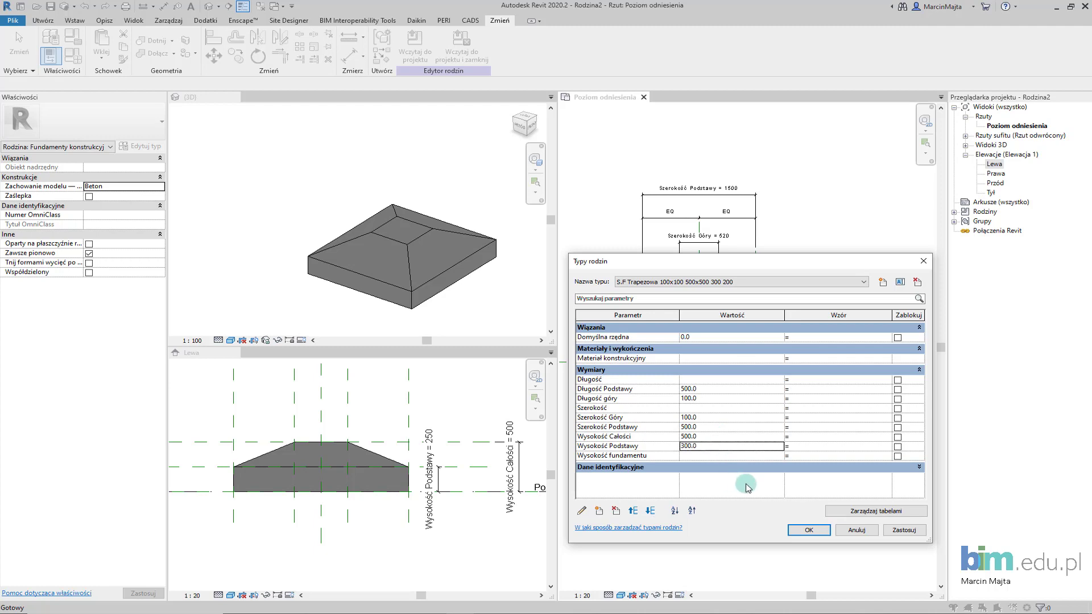
pyautogui.click(896, 530)
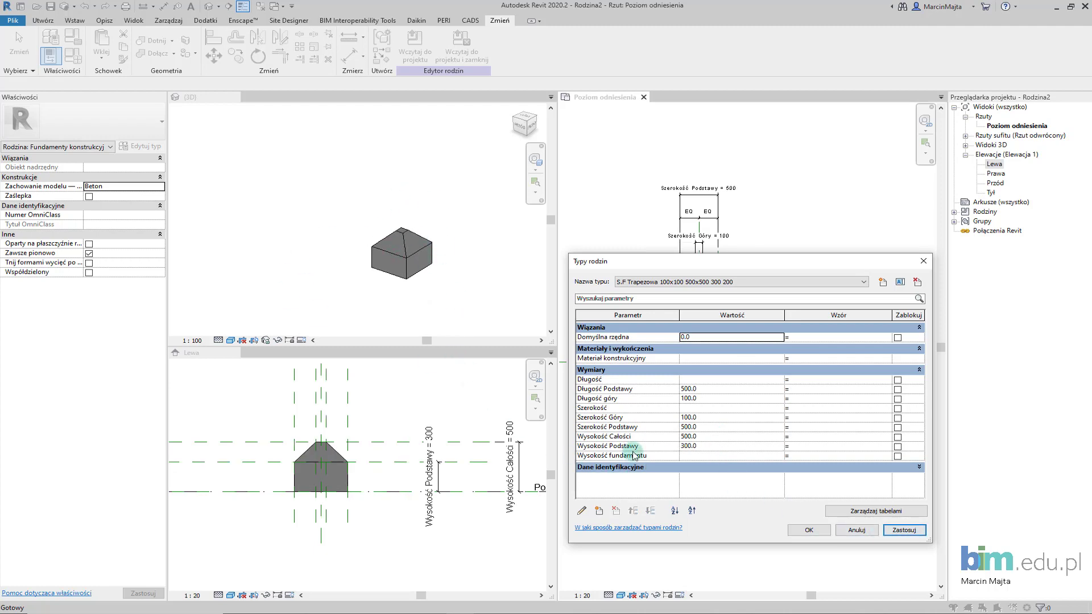
pyautogui.click(866, 283)
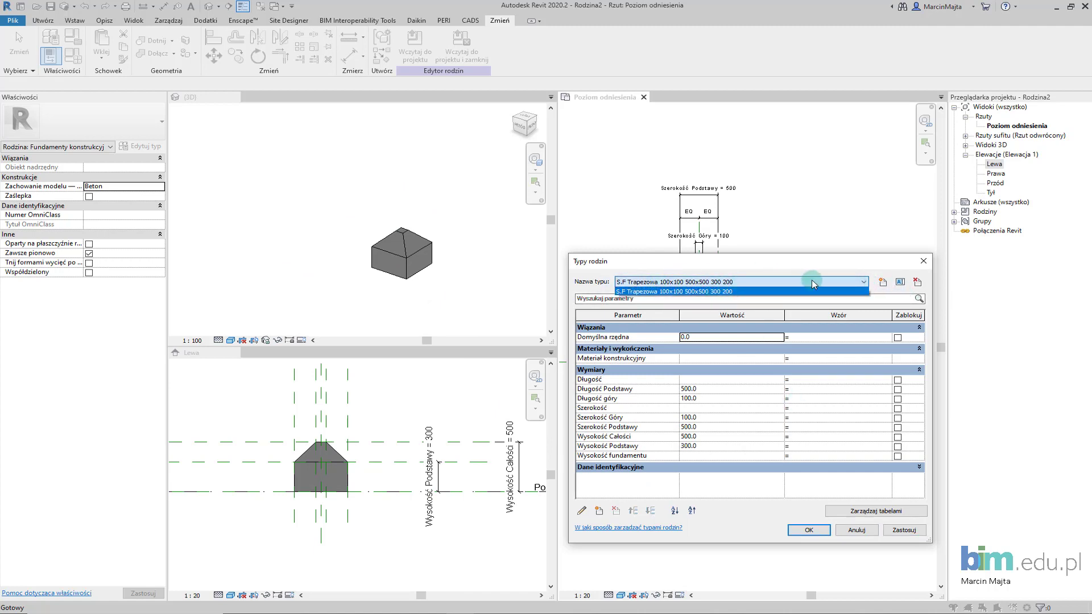
pyautogui.click(812, 280)
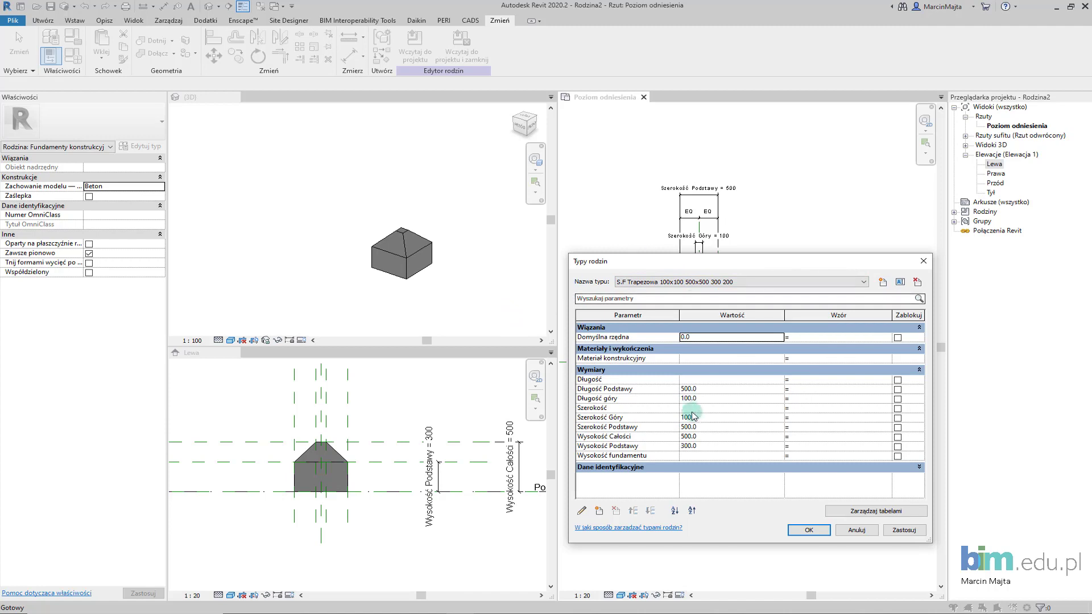
pyautogui.click(869, 531)
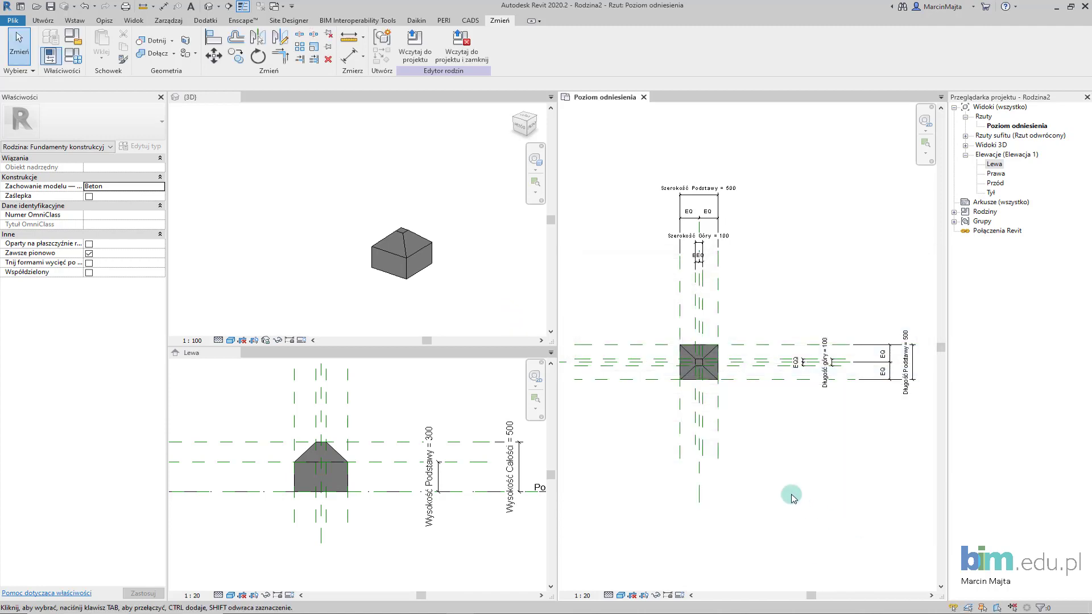